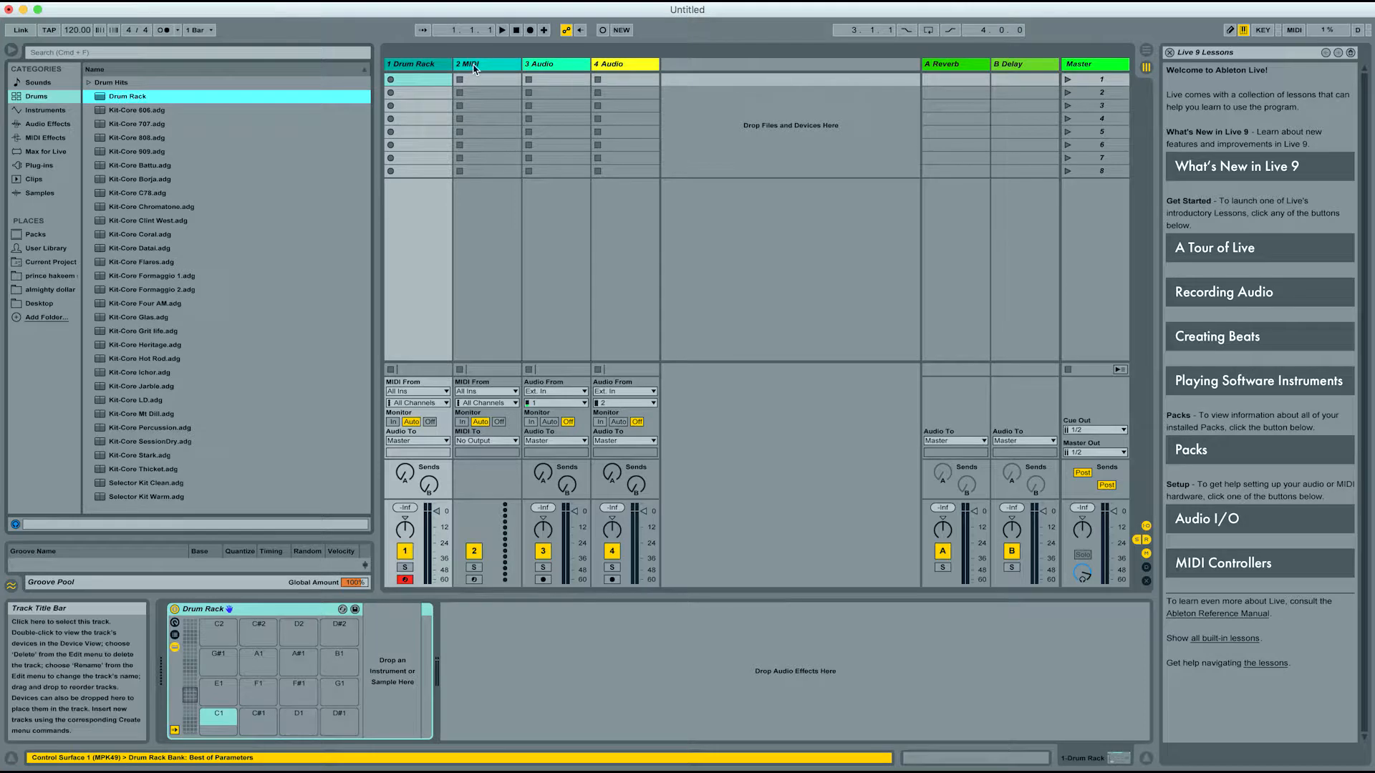
Step: Load a Drum Rack onto the second track, and insert a third MIDI track with its own Drum Rack
double_click(122, 96)
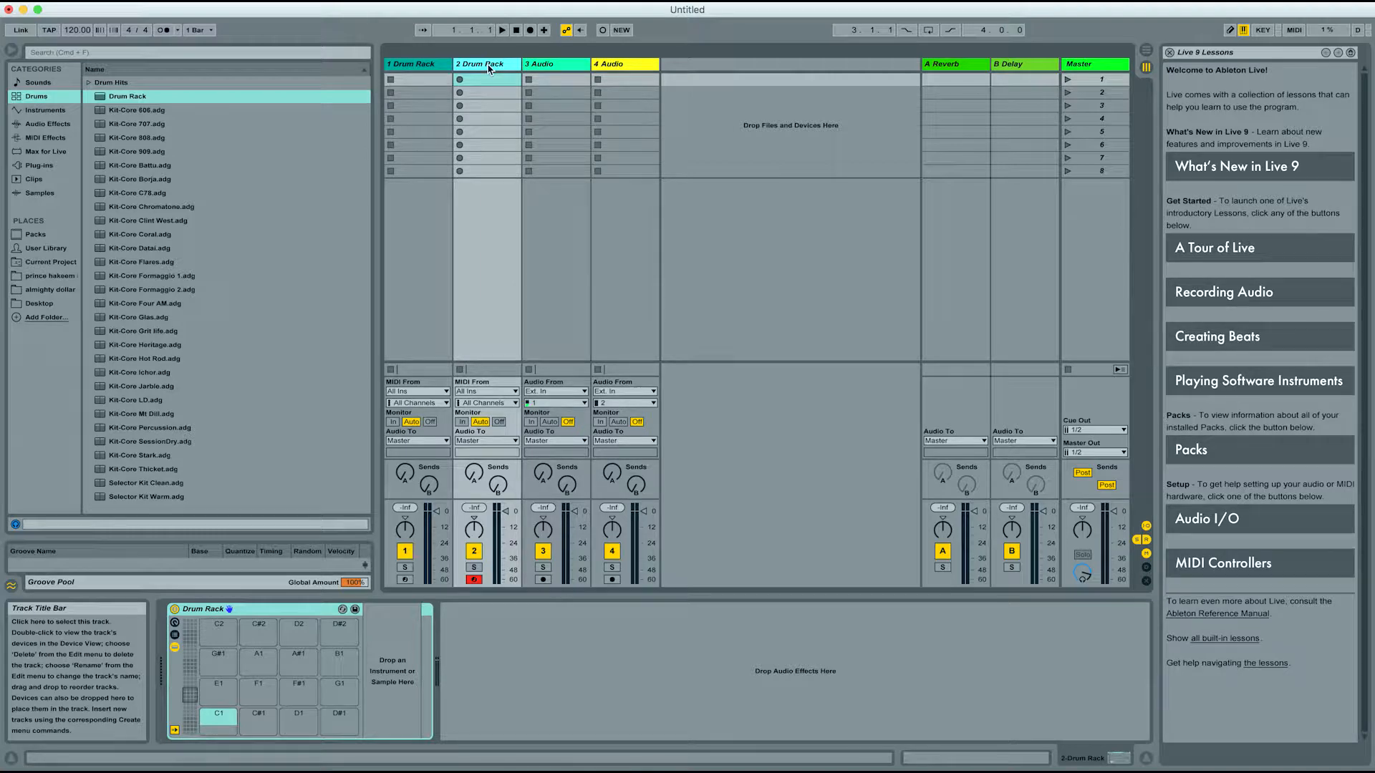
key("super+shift+t")
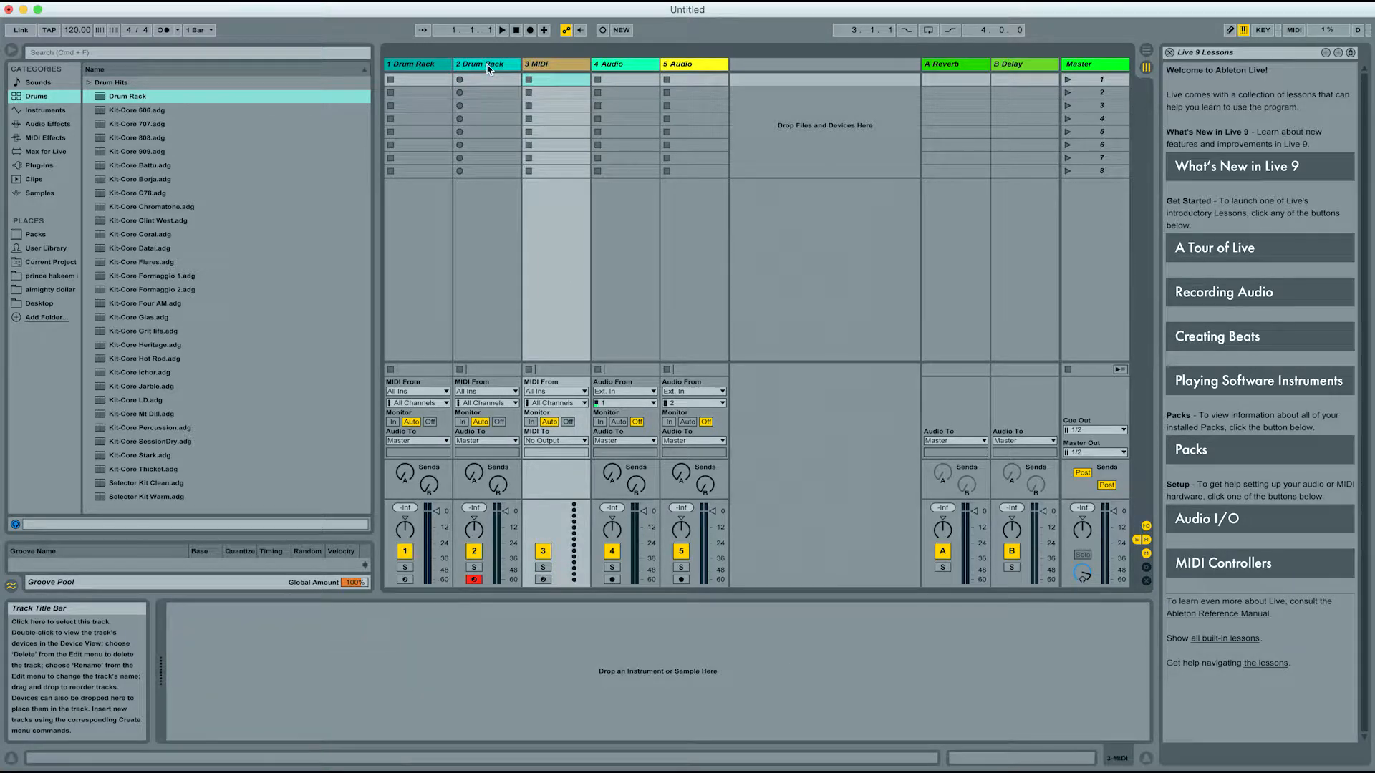
double_click(120, 99)
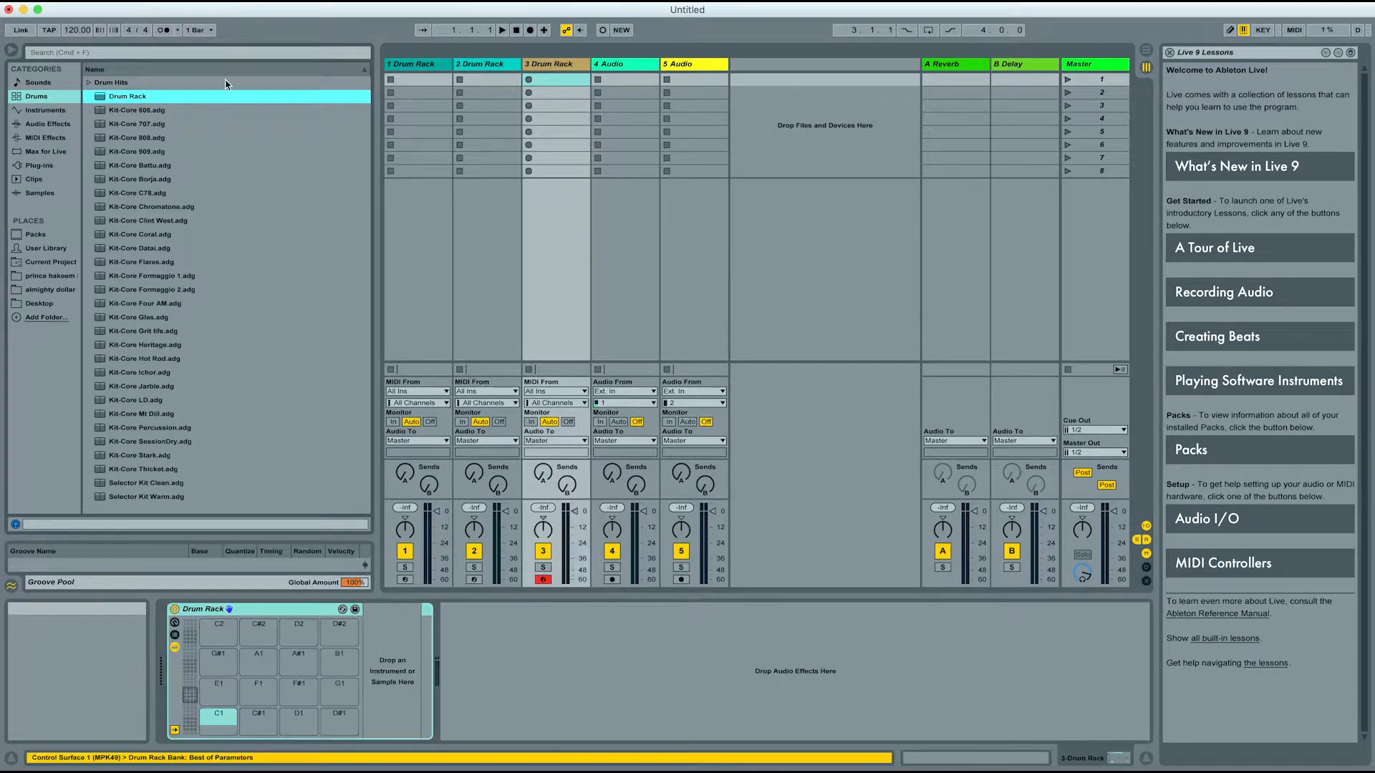
Step: Duplicate the third Drum Rack track twice to make tracks 4 and 5
left_click(545, 70)
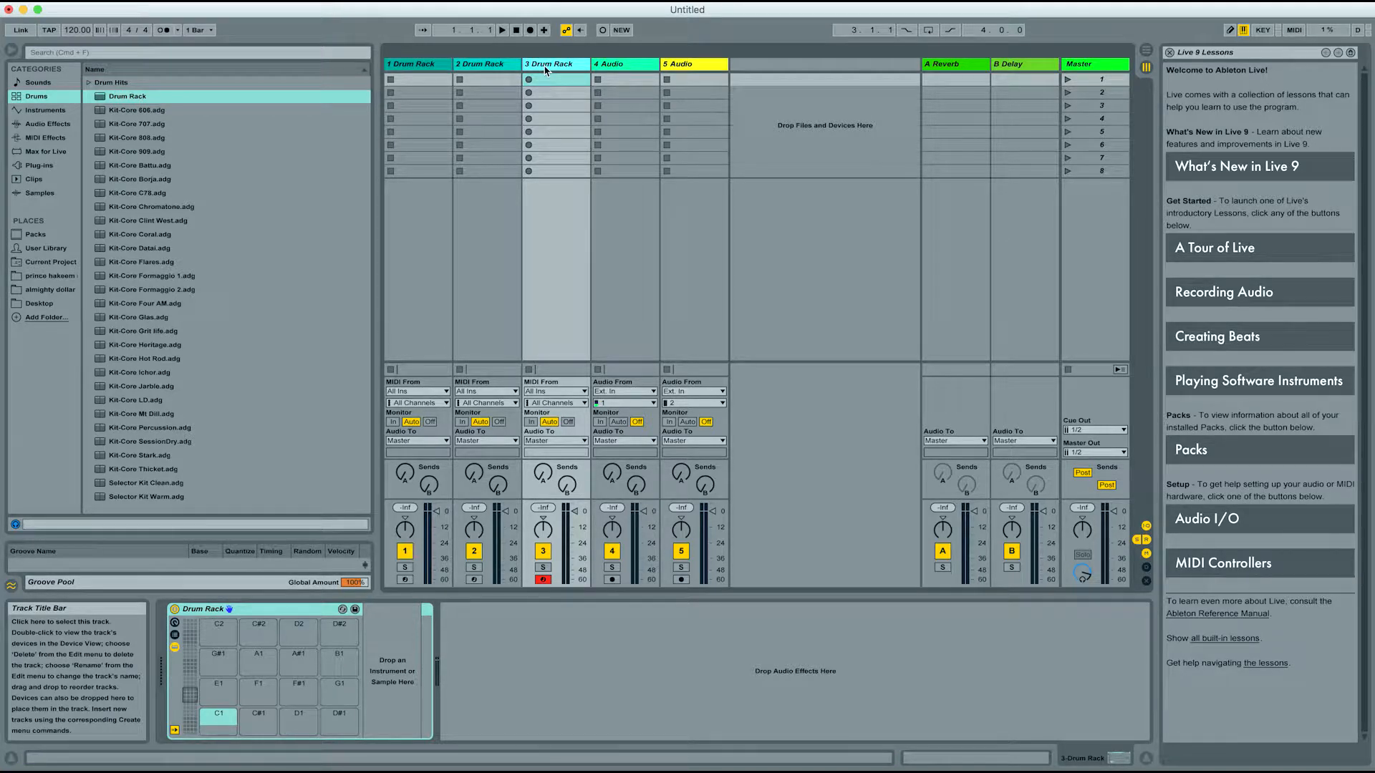
key("super+d")
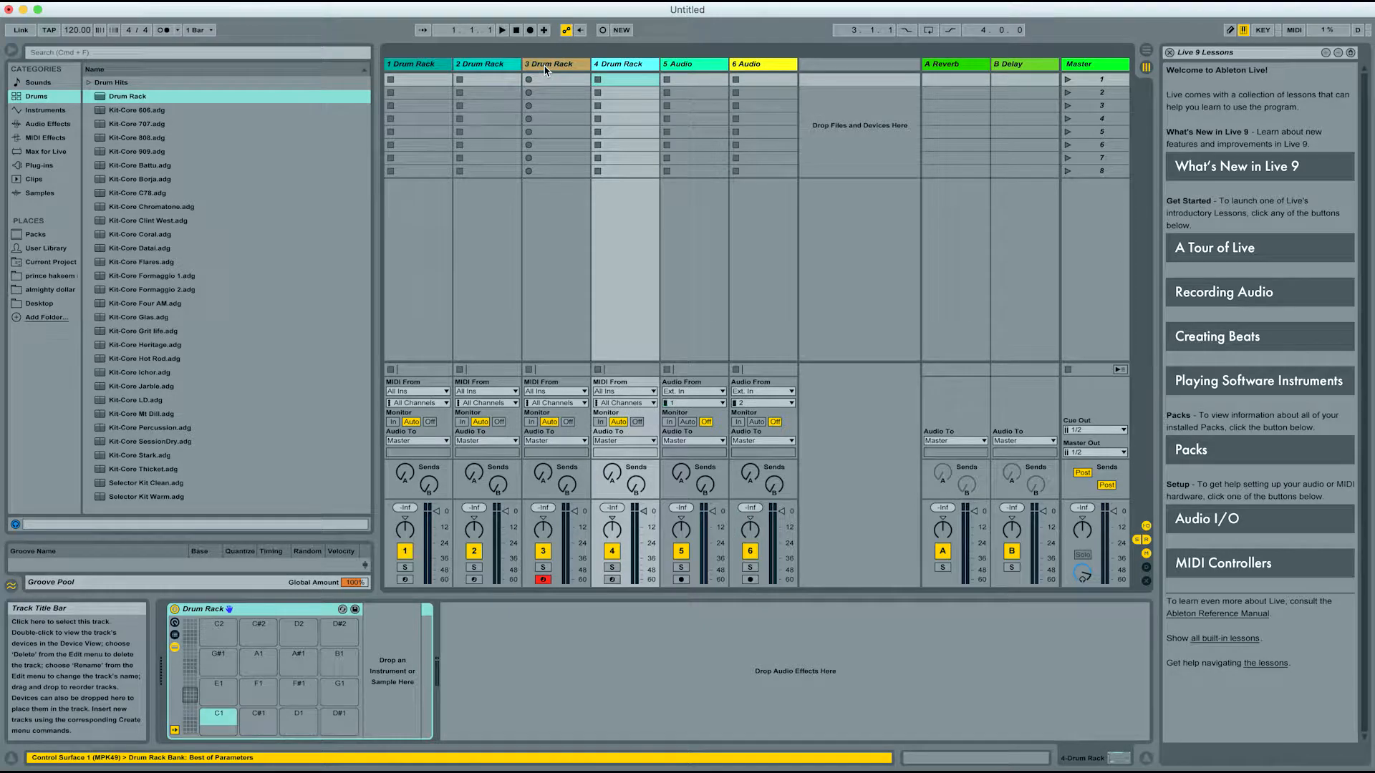
key("super+d")
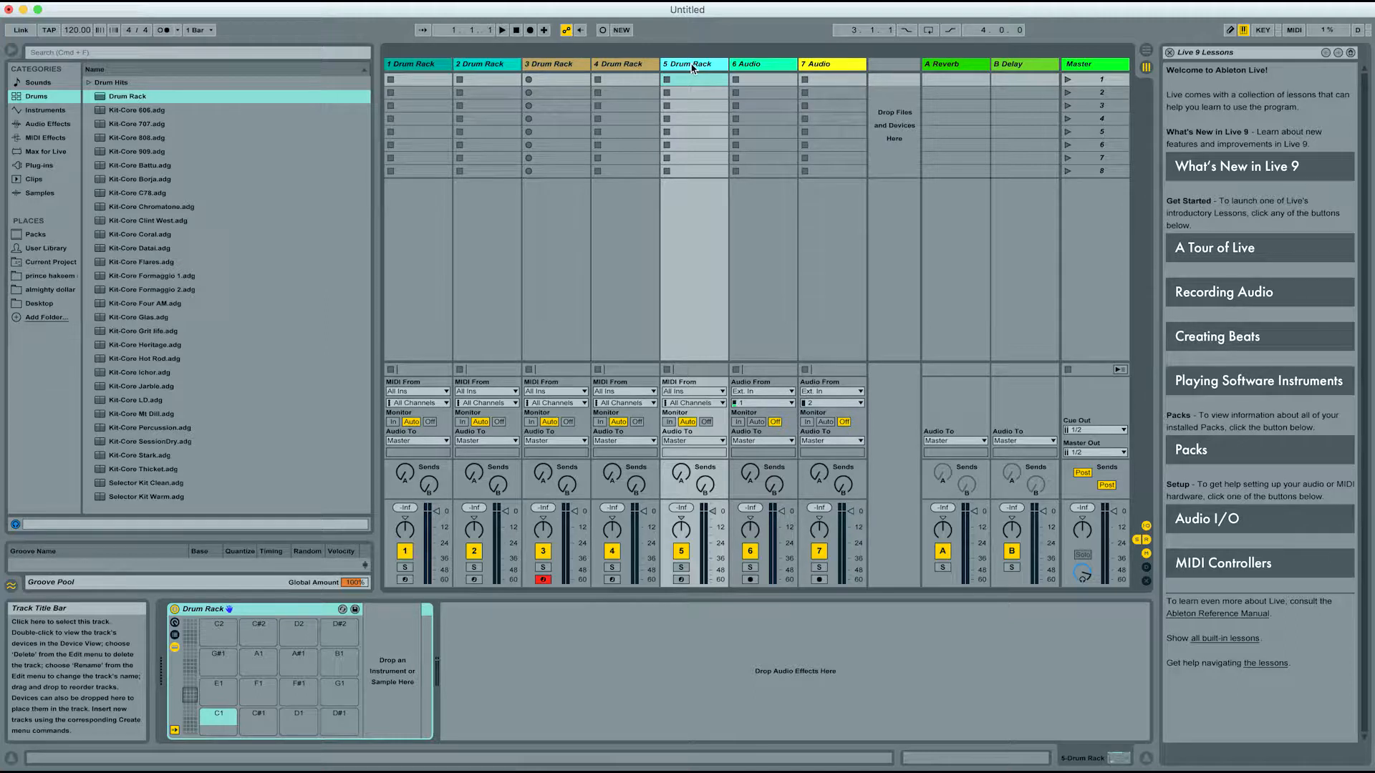
Step: Insert a sixth MIDI track and load the StudioLinked Funky Fingers Audio Unit onto it, closing the plug-in window
key("super+shift+t")
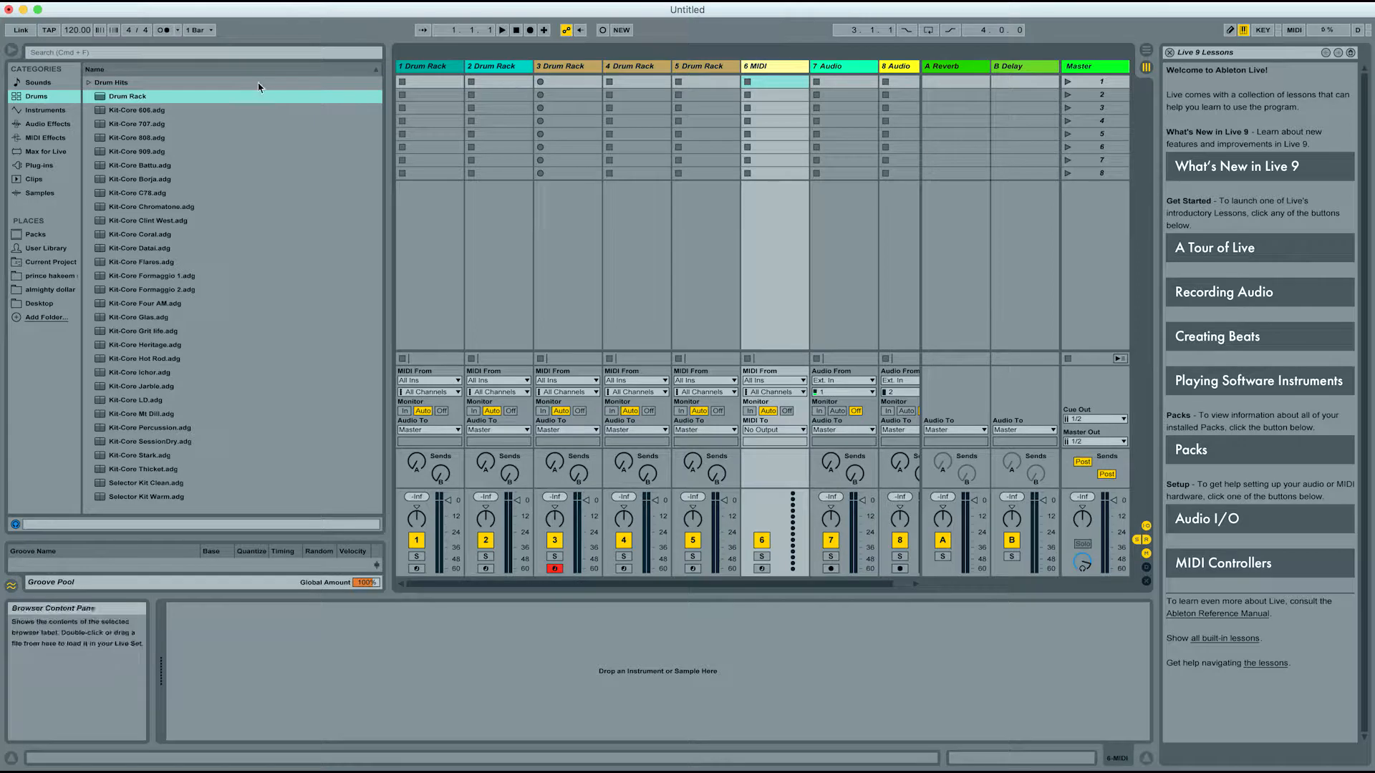
left_click(53, 166)
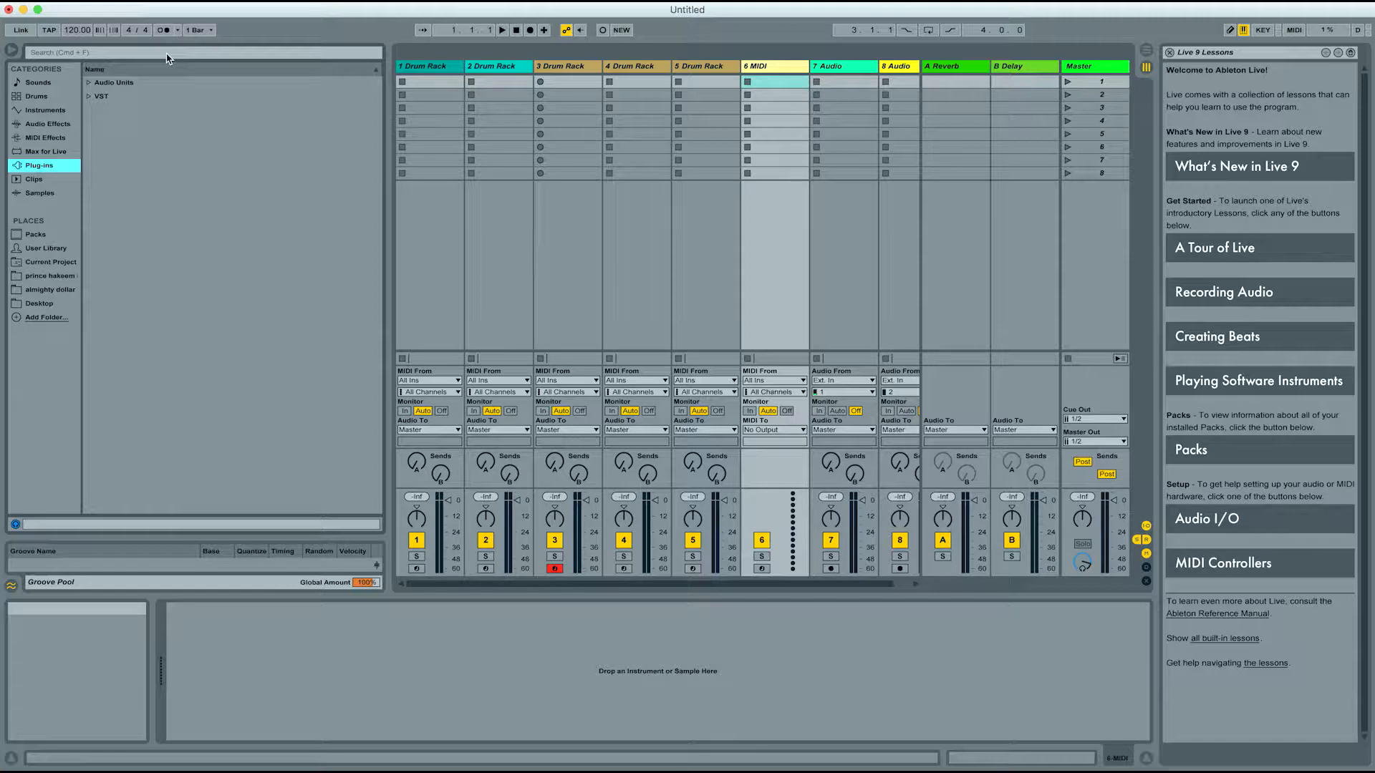
left_click(122, 53)
type("funky")
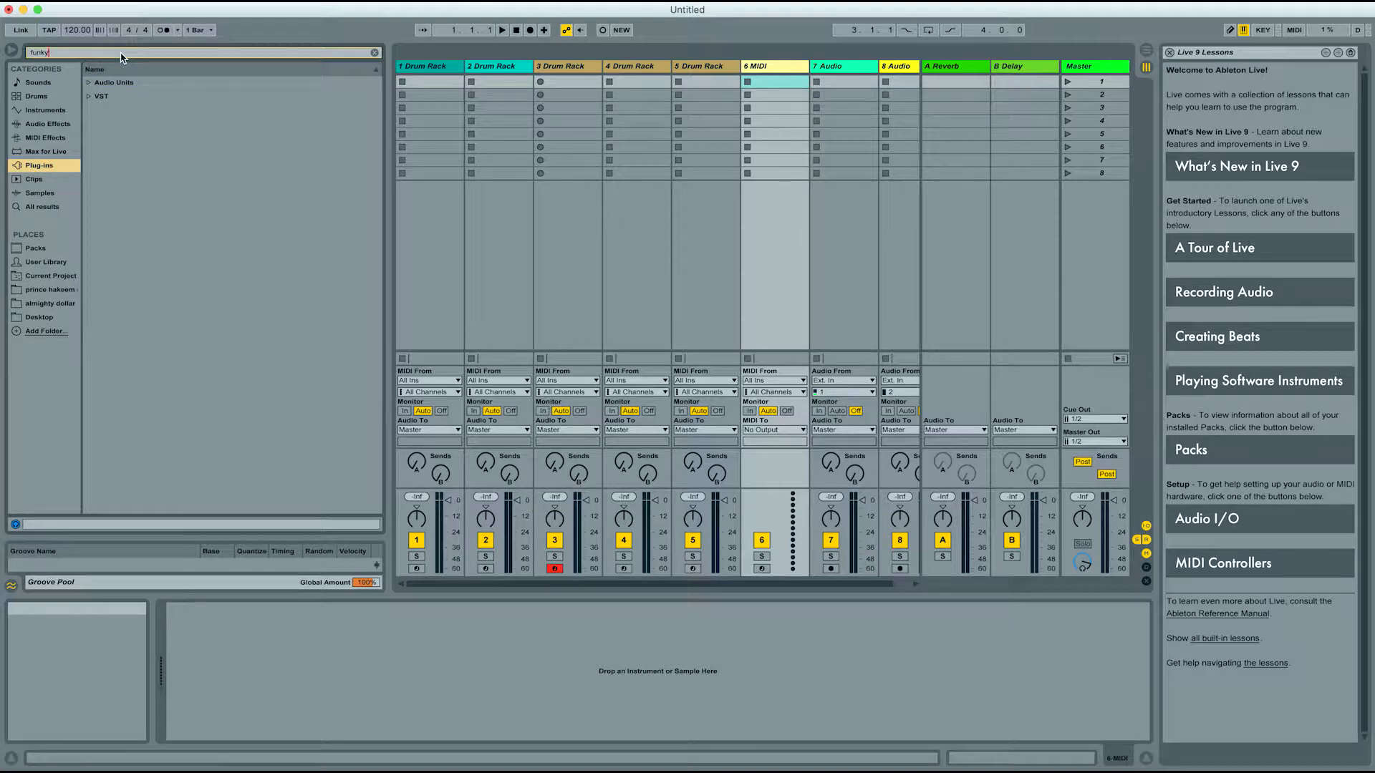
left_click(88, 83)
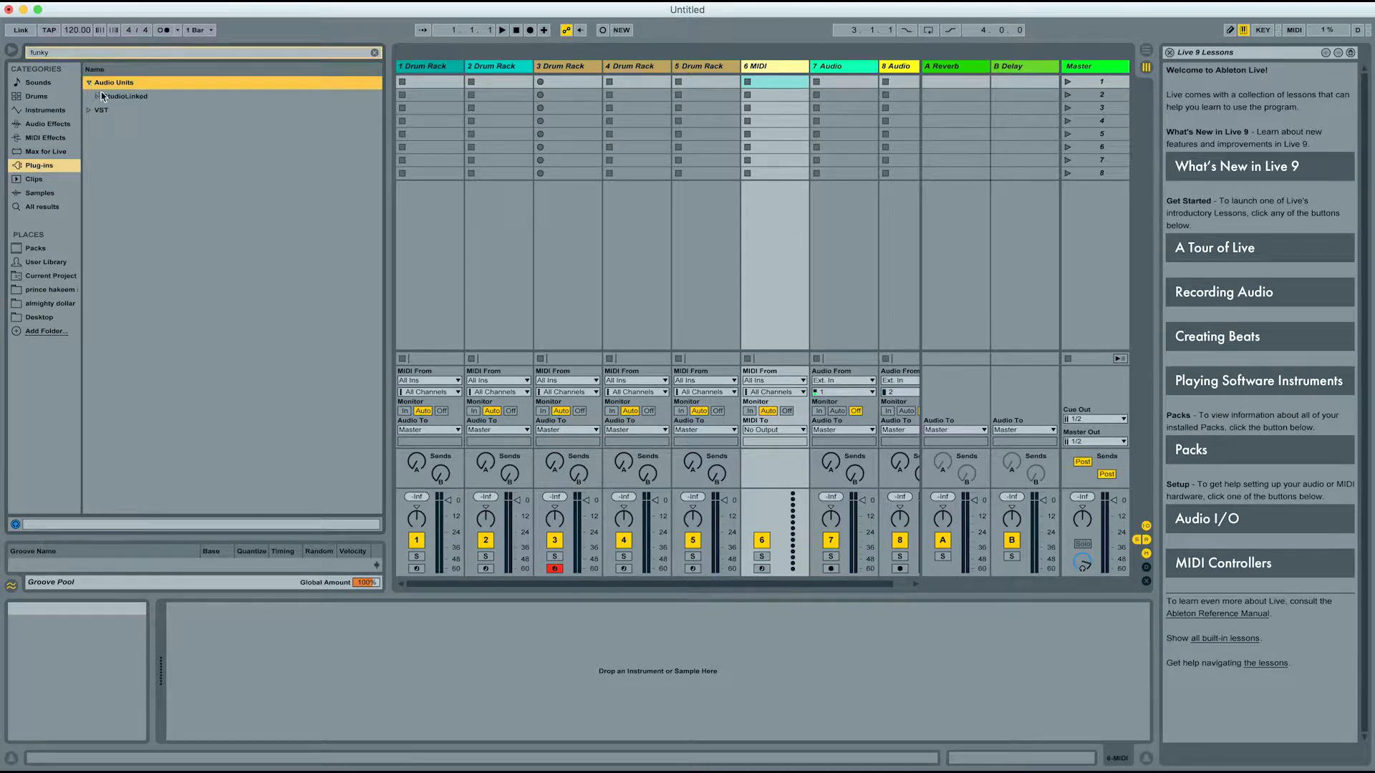
left_click(98, 96)
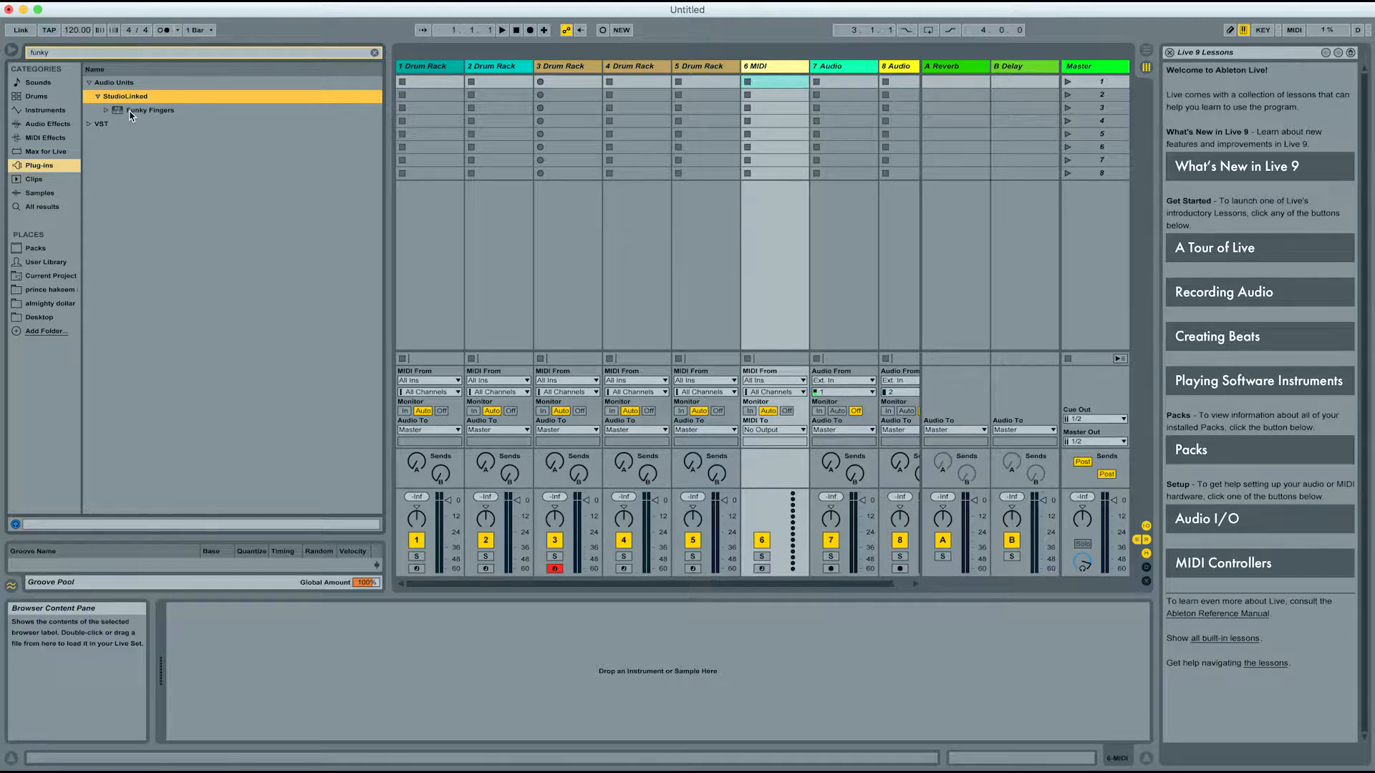
left_click(129, 111)
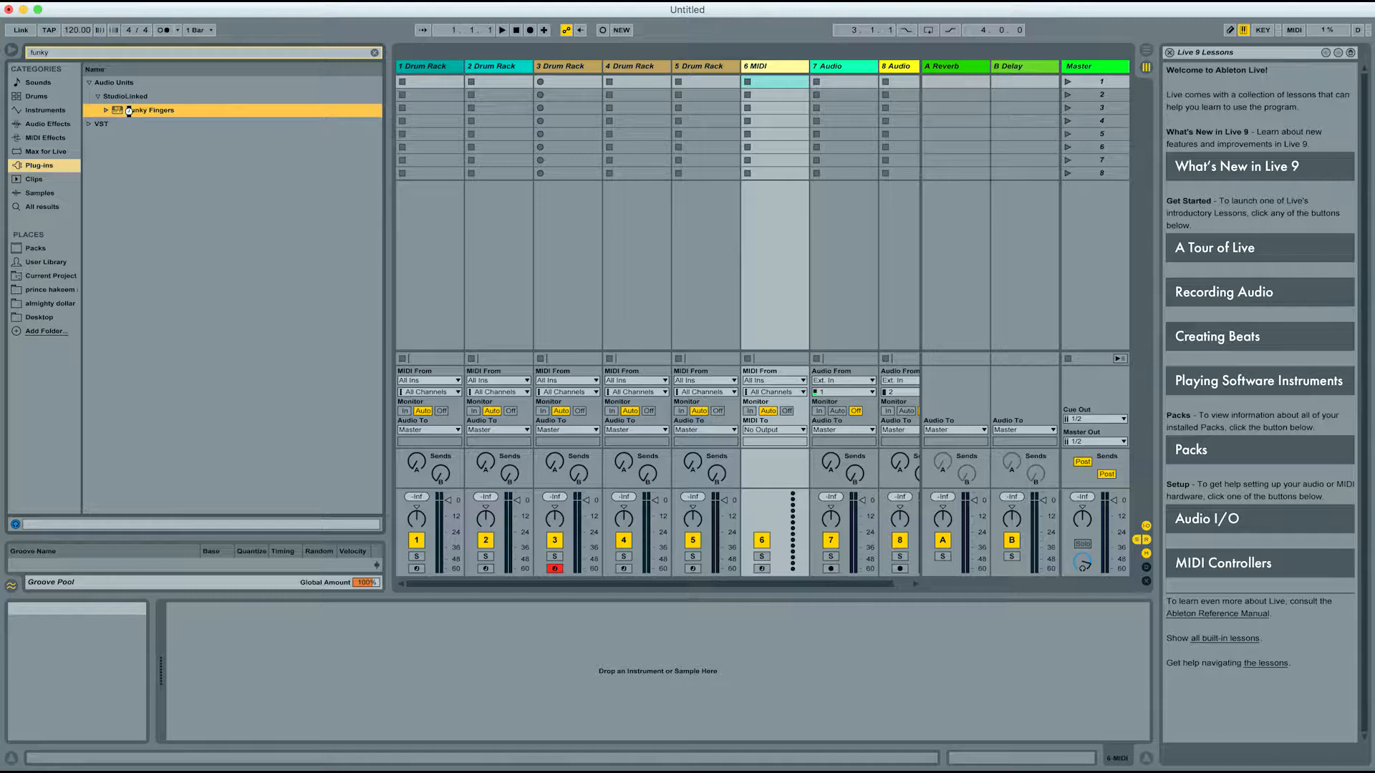
double_click(129, 111)
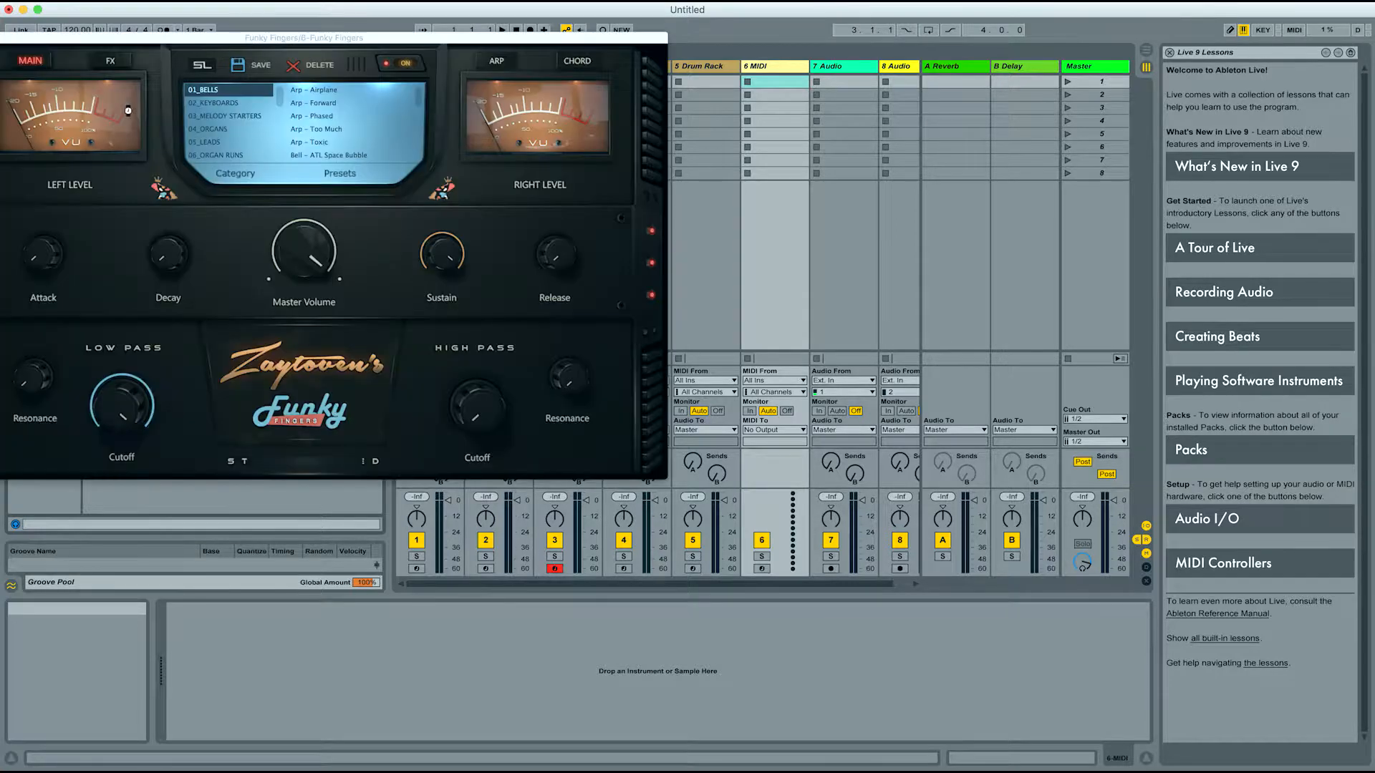
left_click_drag(47, 36, 204, 37)
left_click(106, 40)
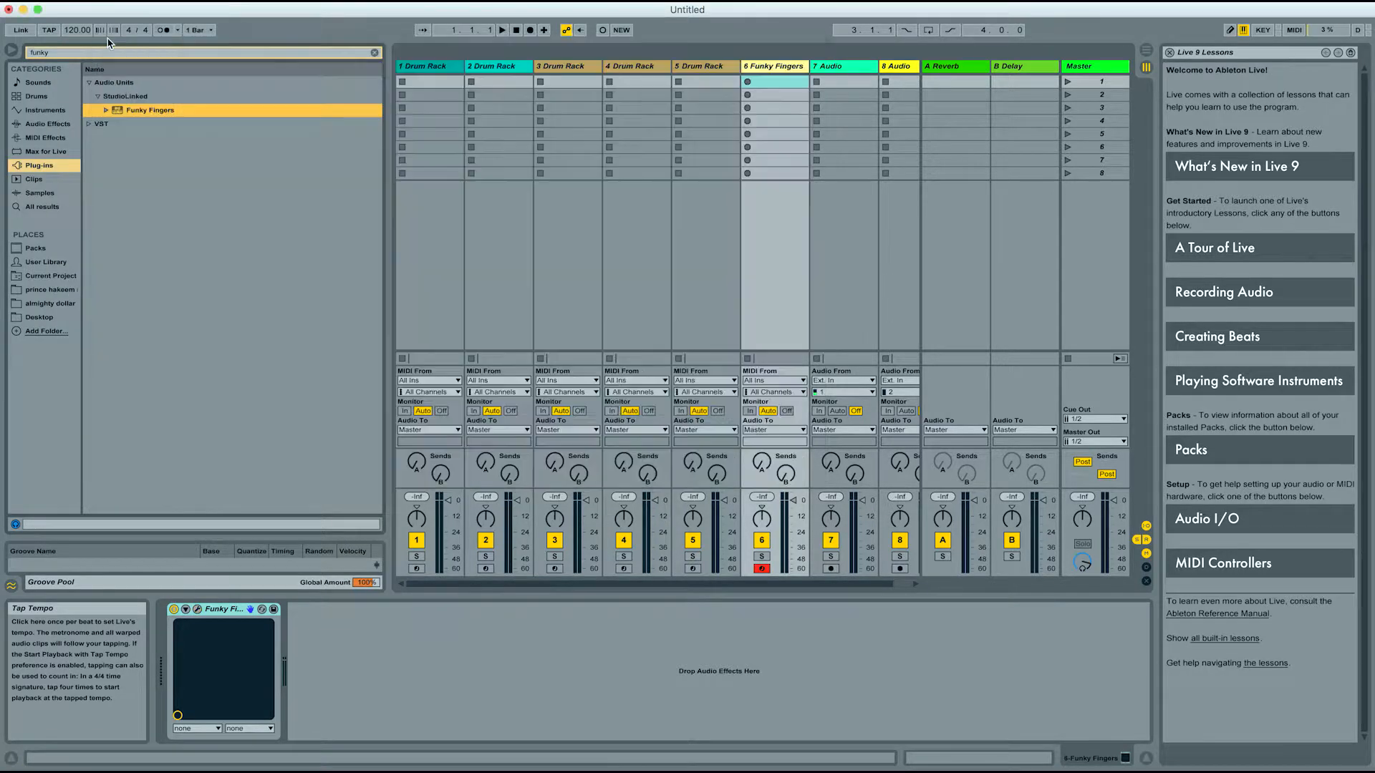
Step: Duplicate the Funky Fingers track four times so that tracks 6 to 10 carry the instrument
left_click(778, 68)
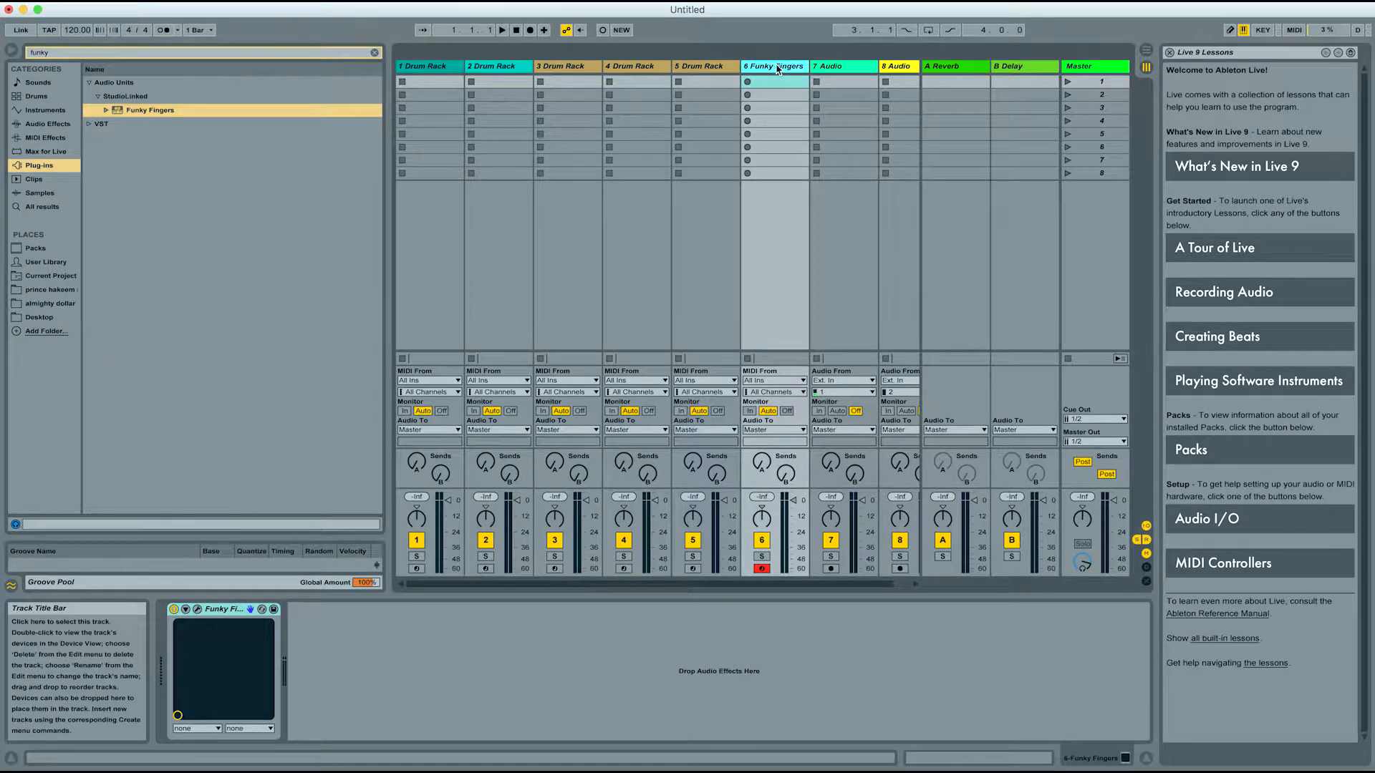
key("super+d")
key("super+d")
key("super+d")
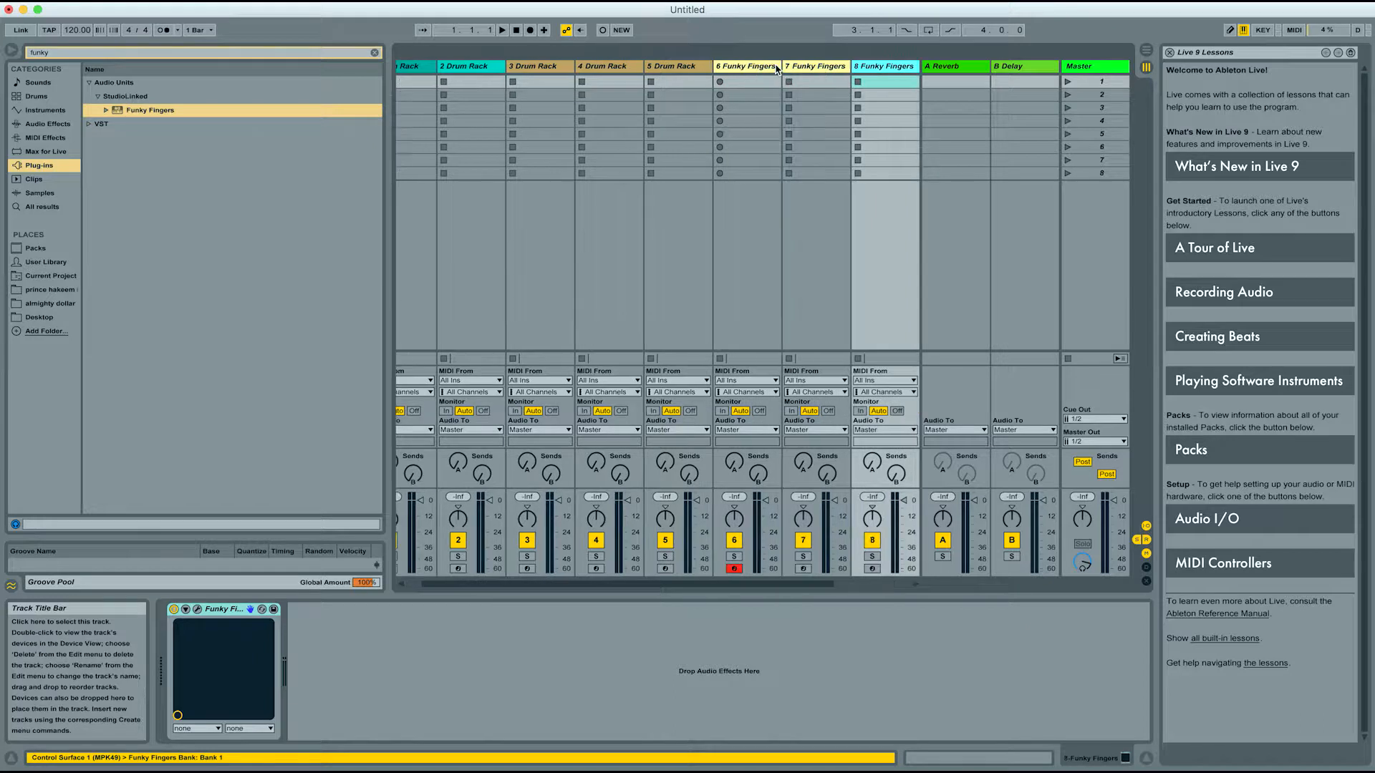
key("super+d")
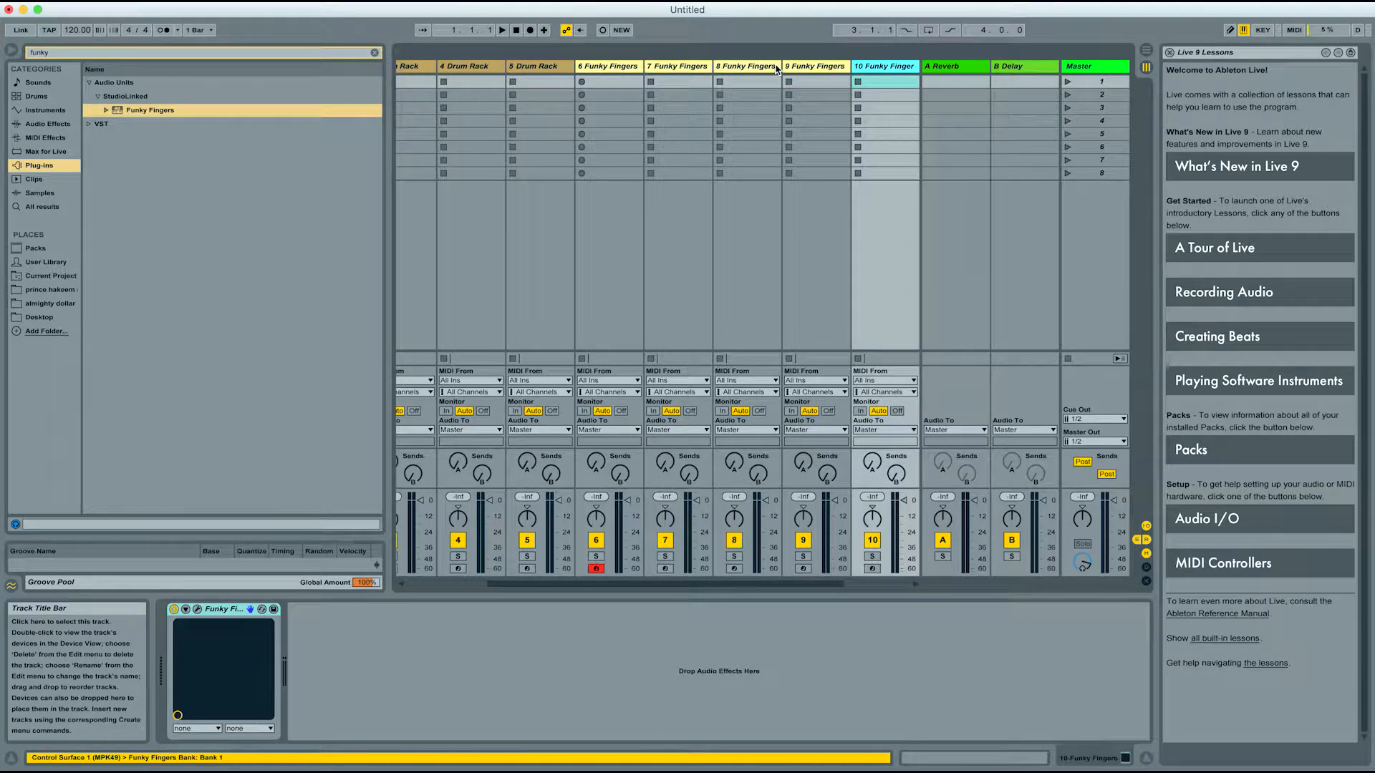
scroll(623, 88, "left", 5)
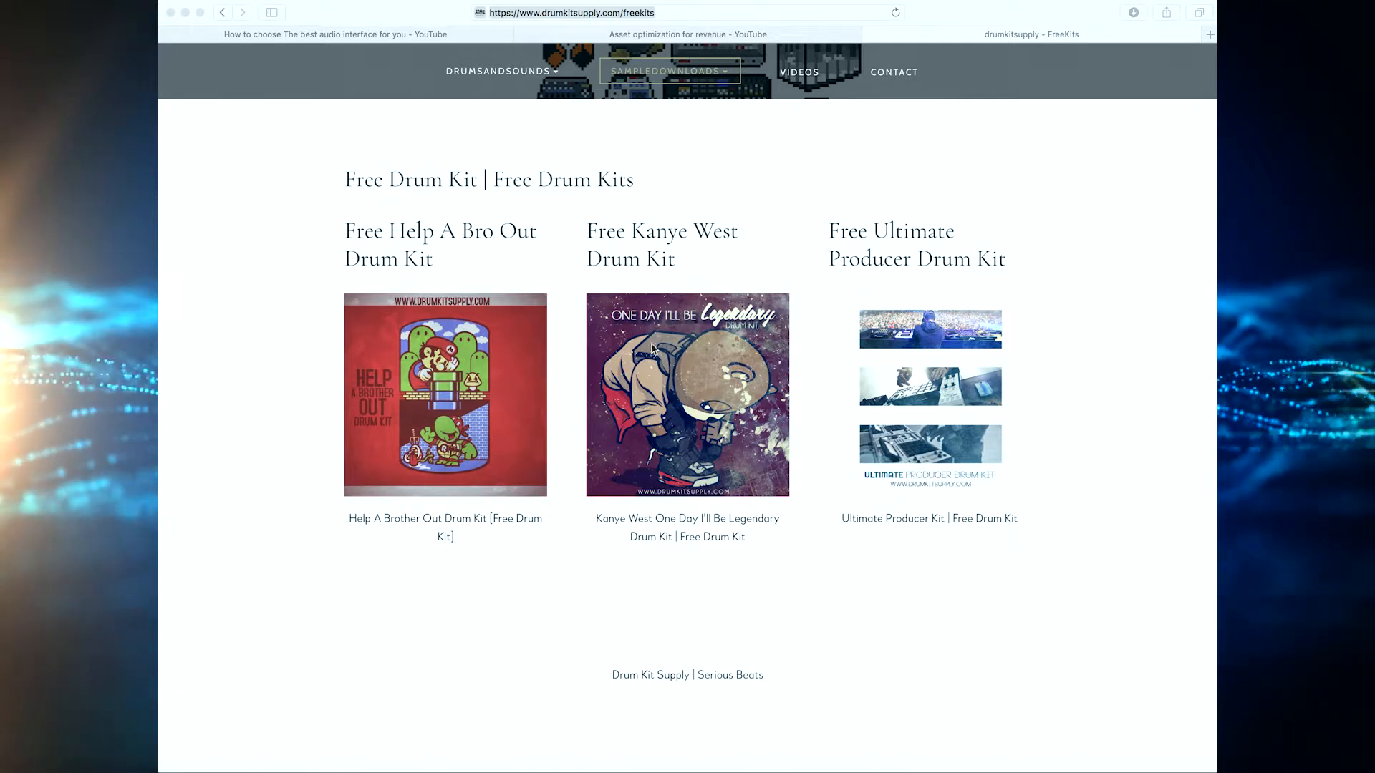
Step: Switch to the browser and open the Free Kanye West Drum Kit from the drumkitsupply.com free kits page
left_click(684, 444)
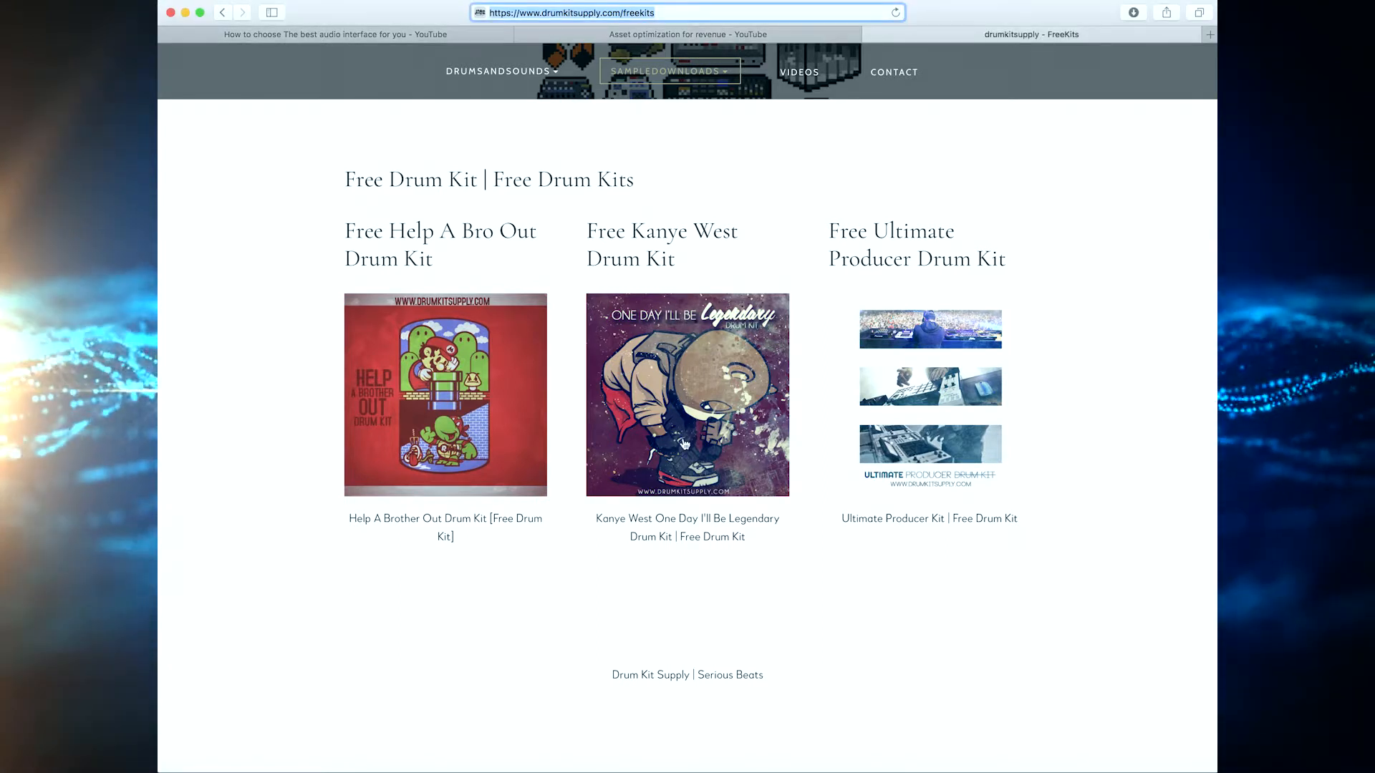
left_click(700, 442)
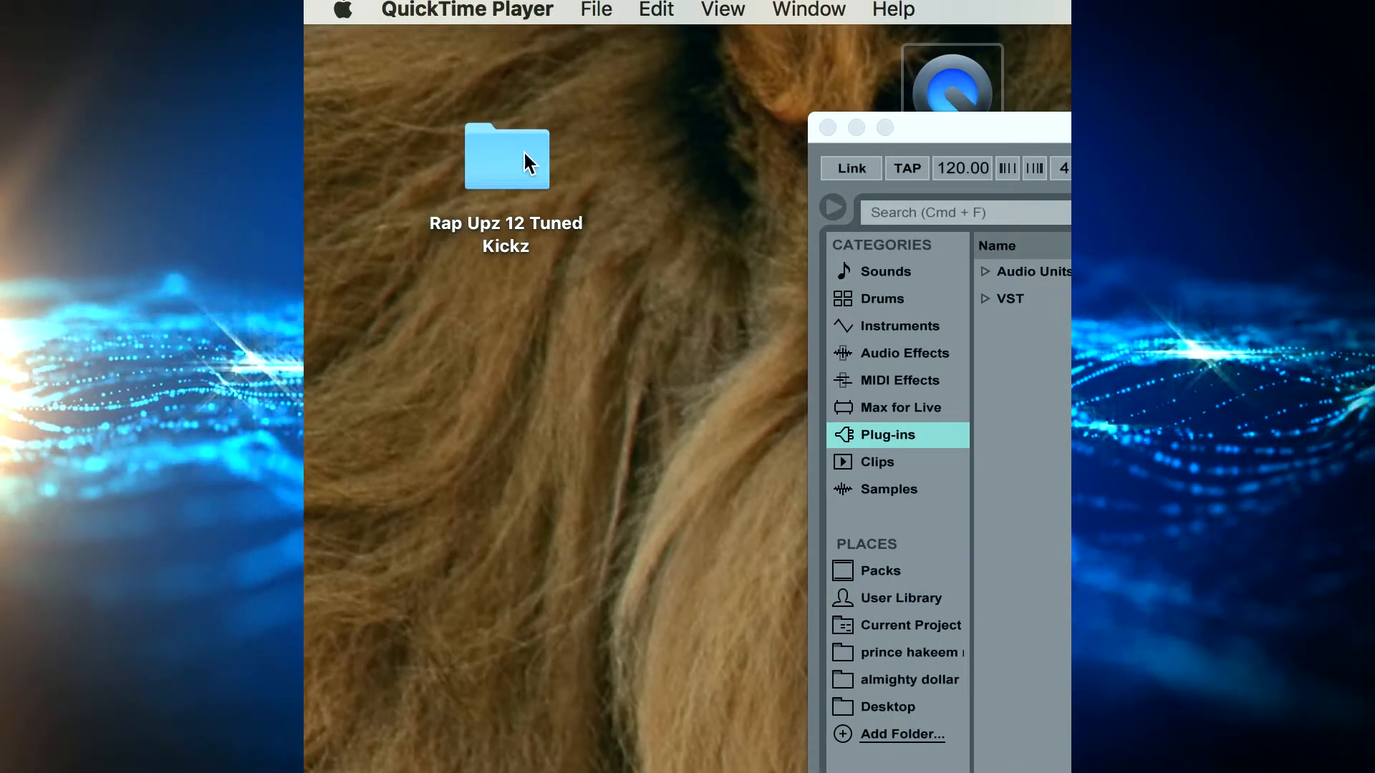
Step: Switch to Finder, open the Rap Upz 12 Tuned Kickz folder and pick Rap Upz Kick C.wav as the kick sample
double_click(497, 155)
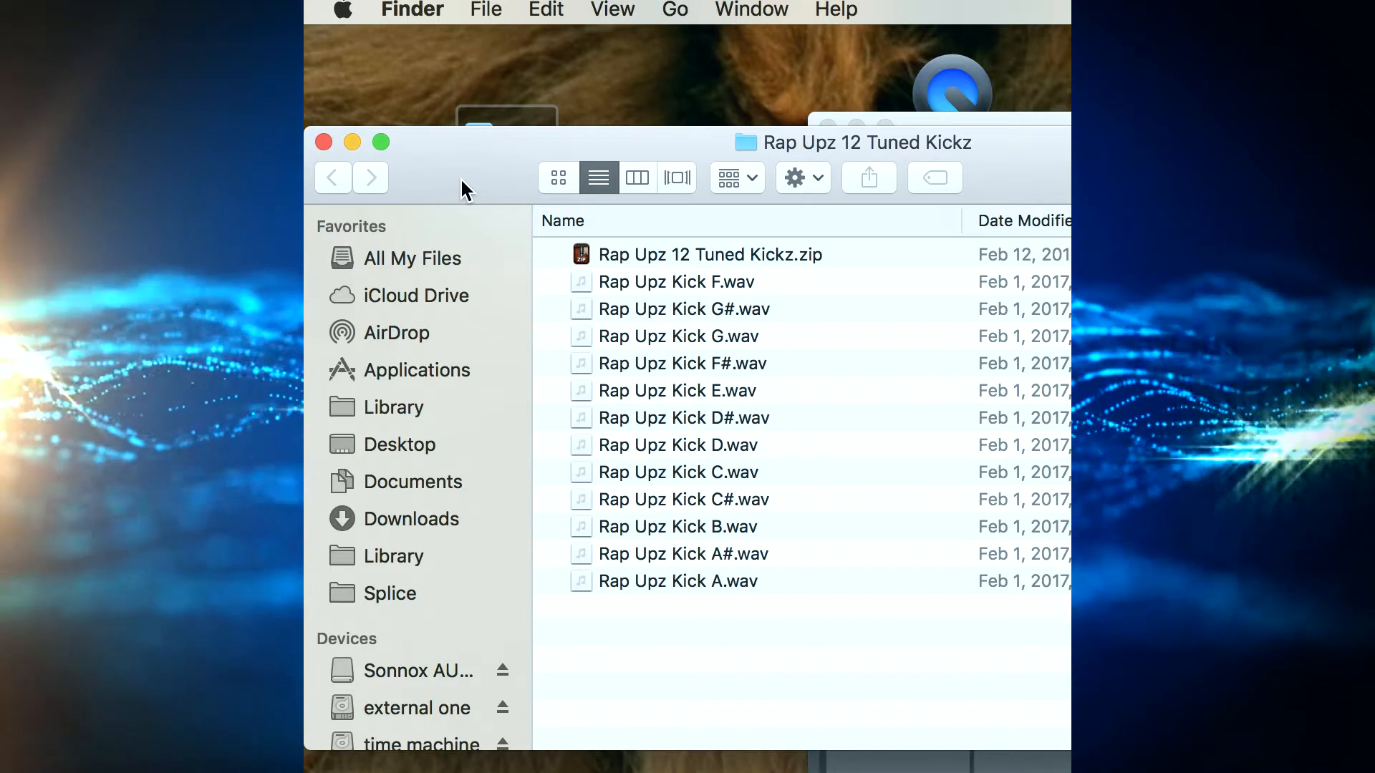
left_click_drag(485, 180, 442, 141)
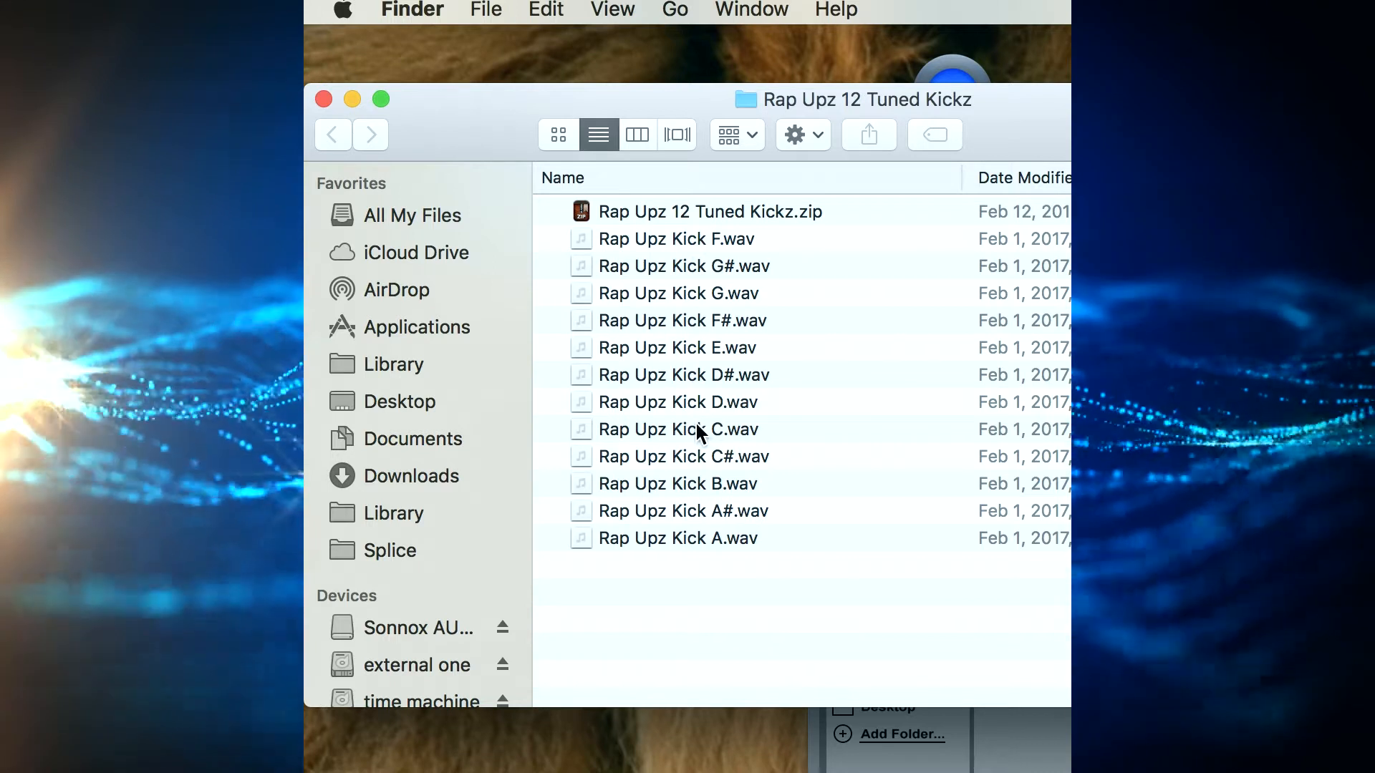
left_click(697, 429)
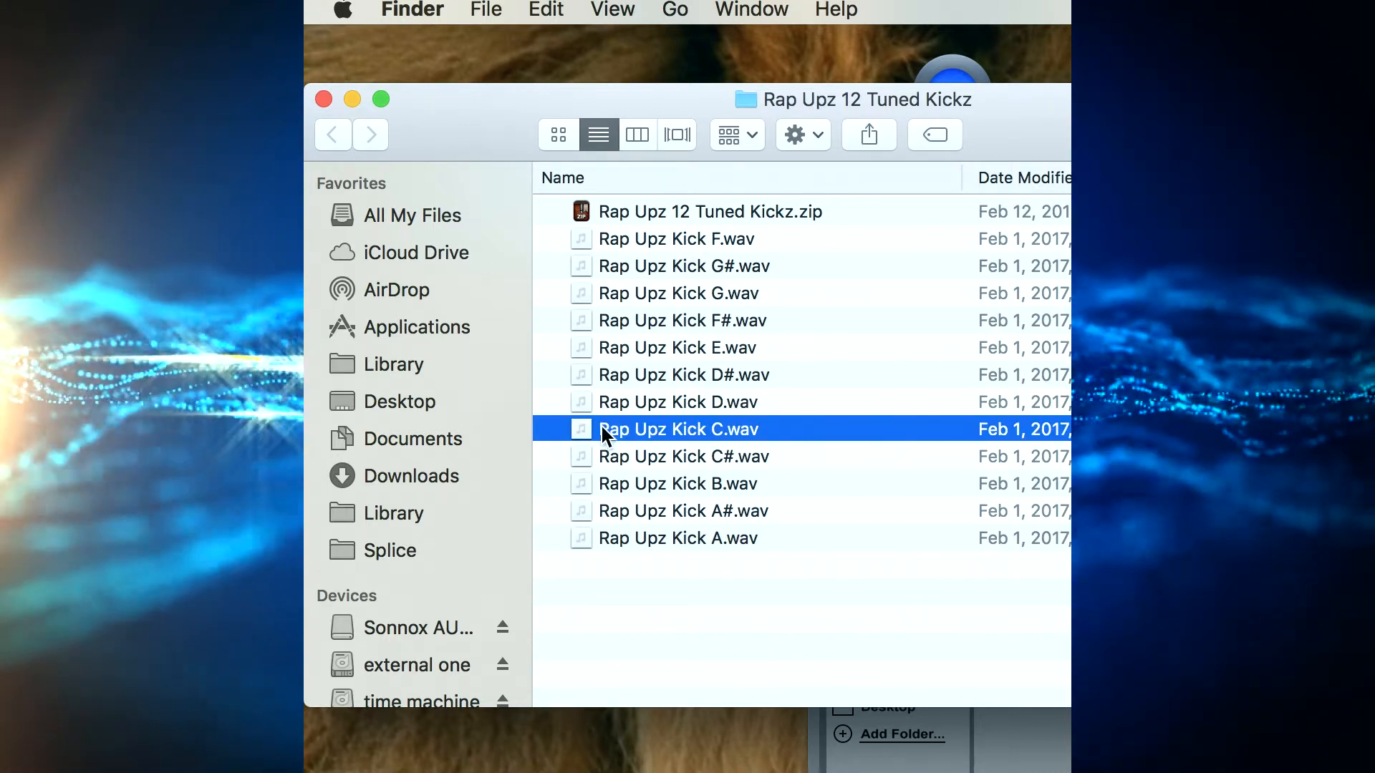
left_click_drag(603, 435, 758, 434)
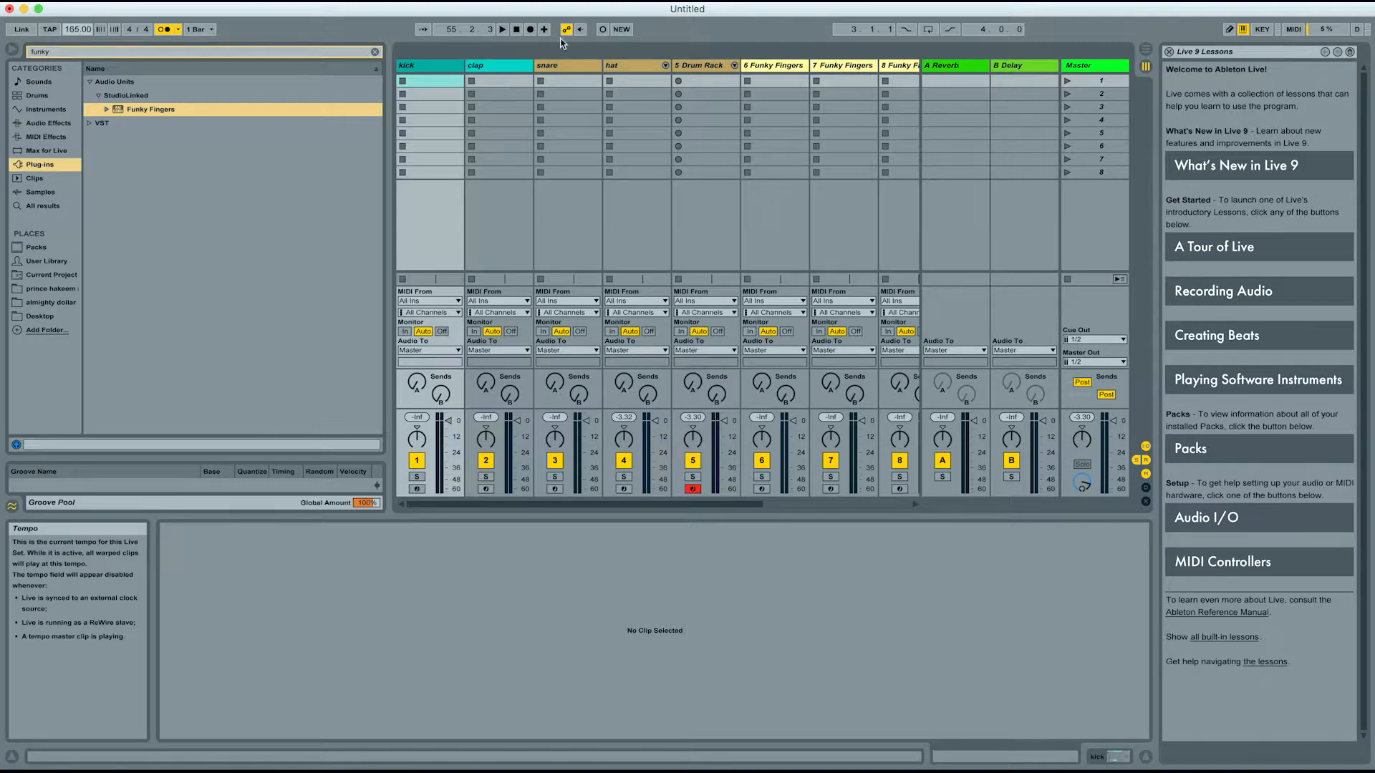
Step: Back in Ableton Live, examine the samples loaded in the Drum Racks of the kick, clap, snare, hat and fifth tracks
key("shift+Tab")
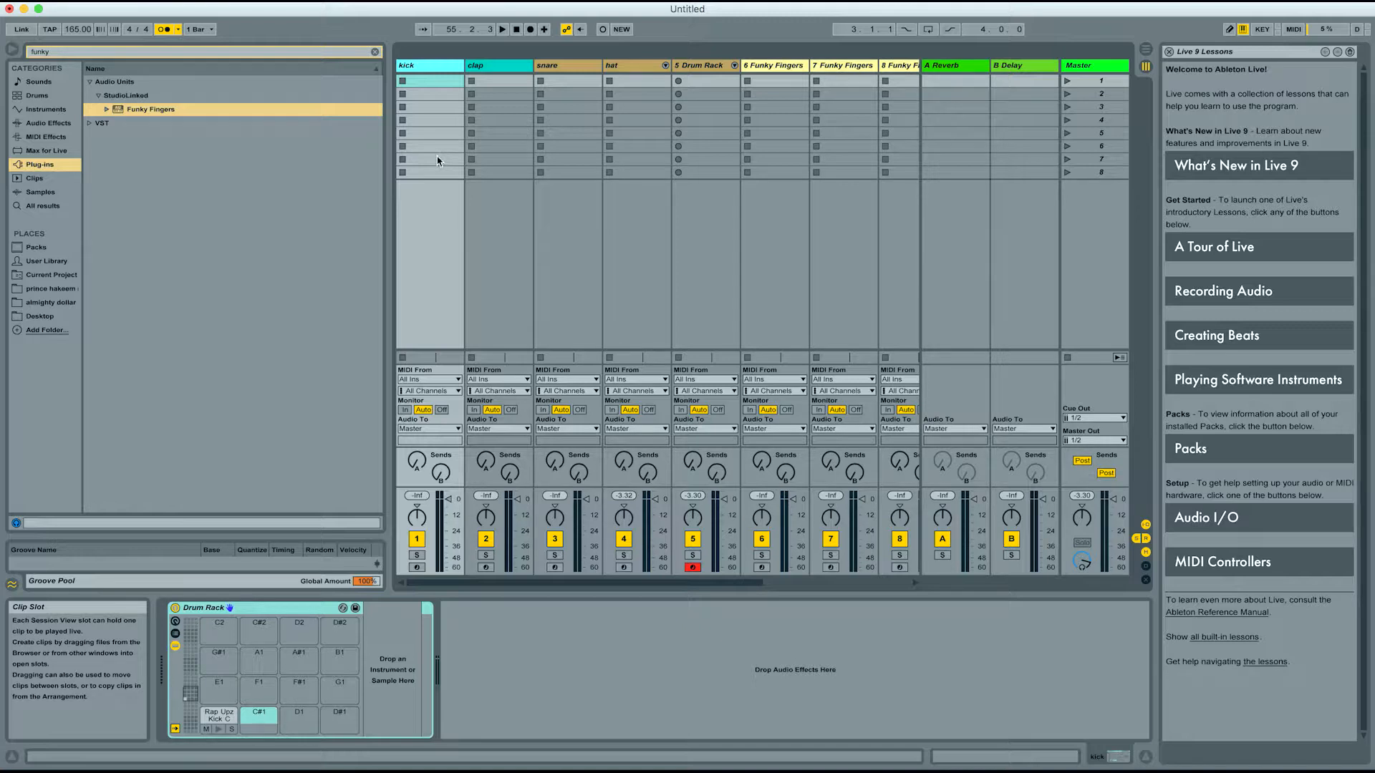
left_click(490, 64)
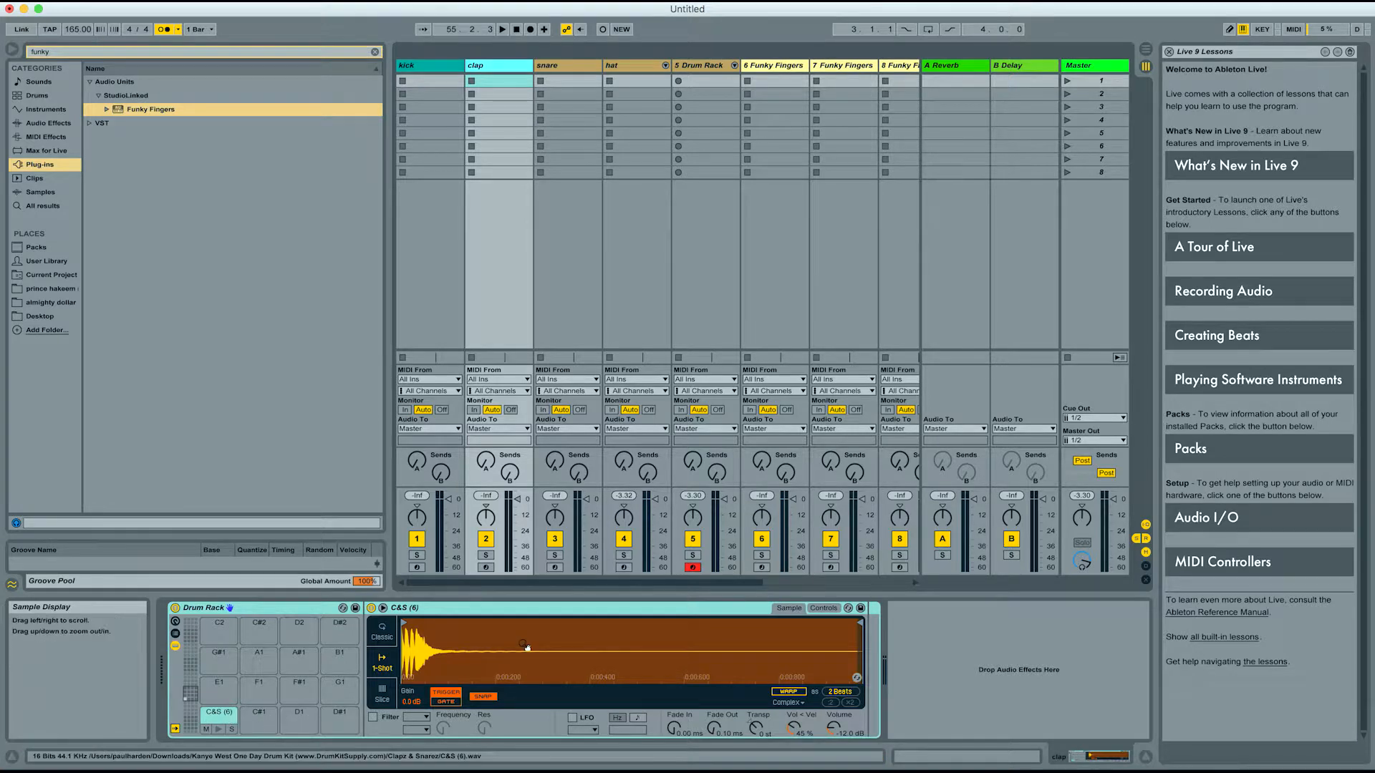
left_click(565, 66)
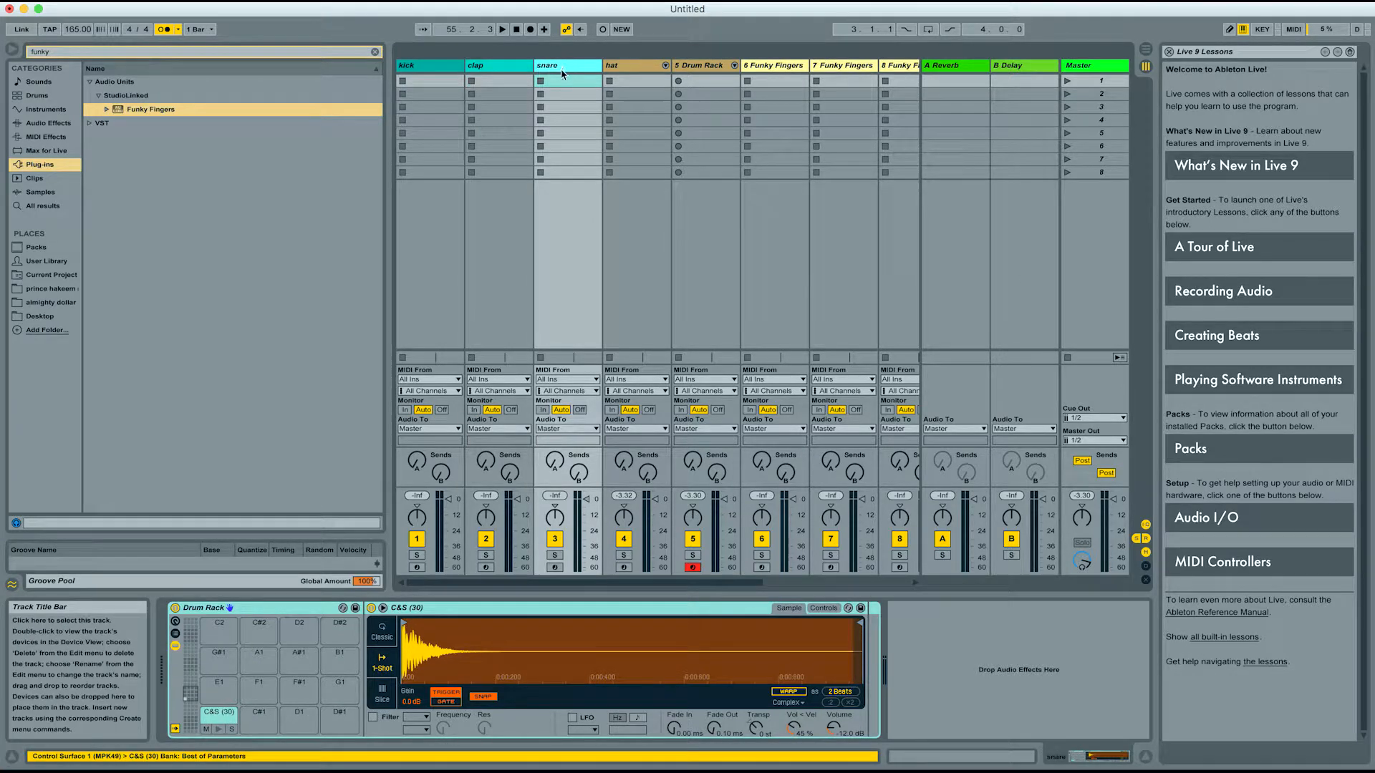
left_click(611, 67)
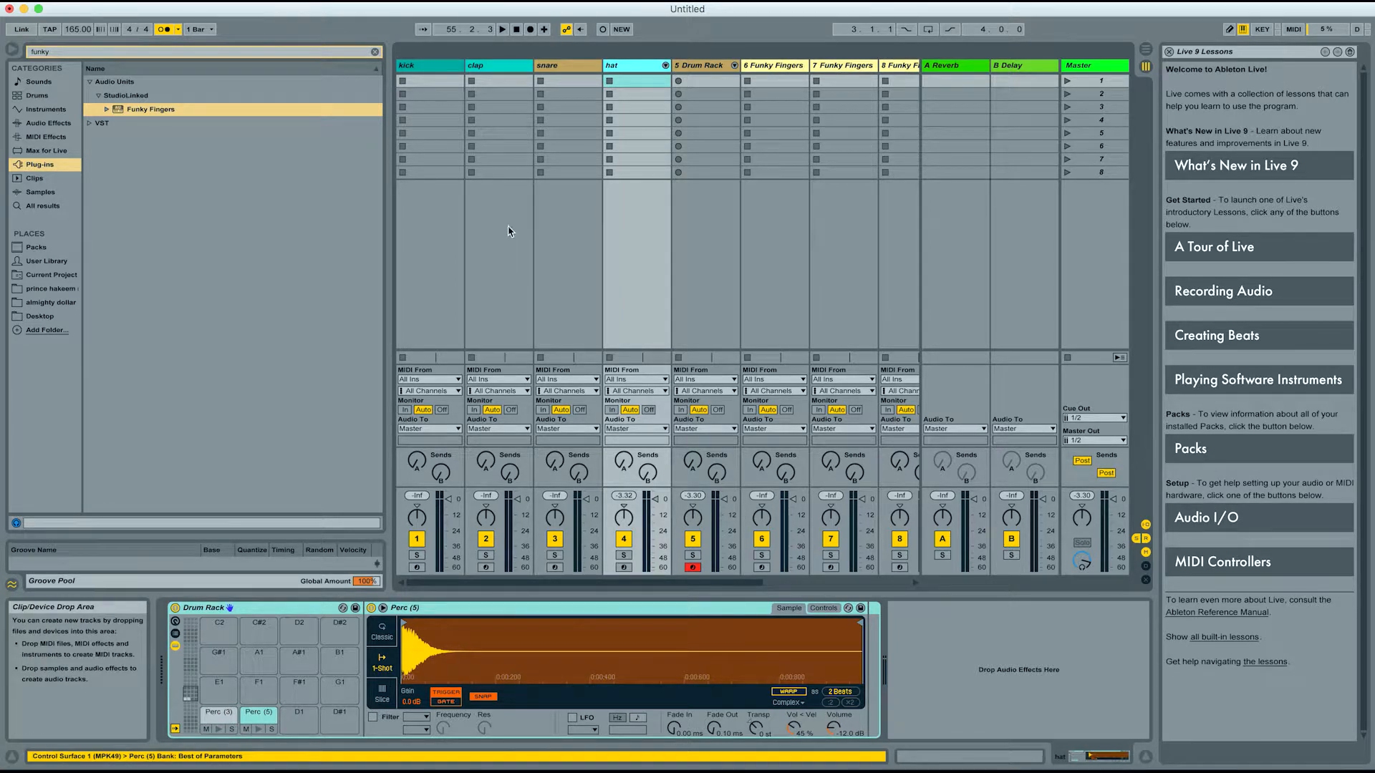
scroll(506, 233, "right", 4)
scroll(506, 228, "left", 3)
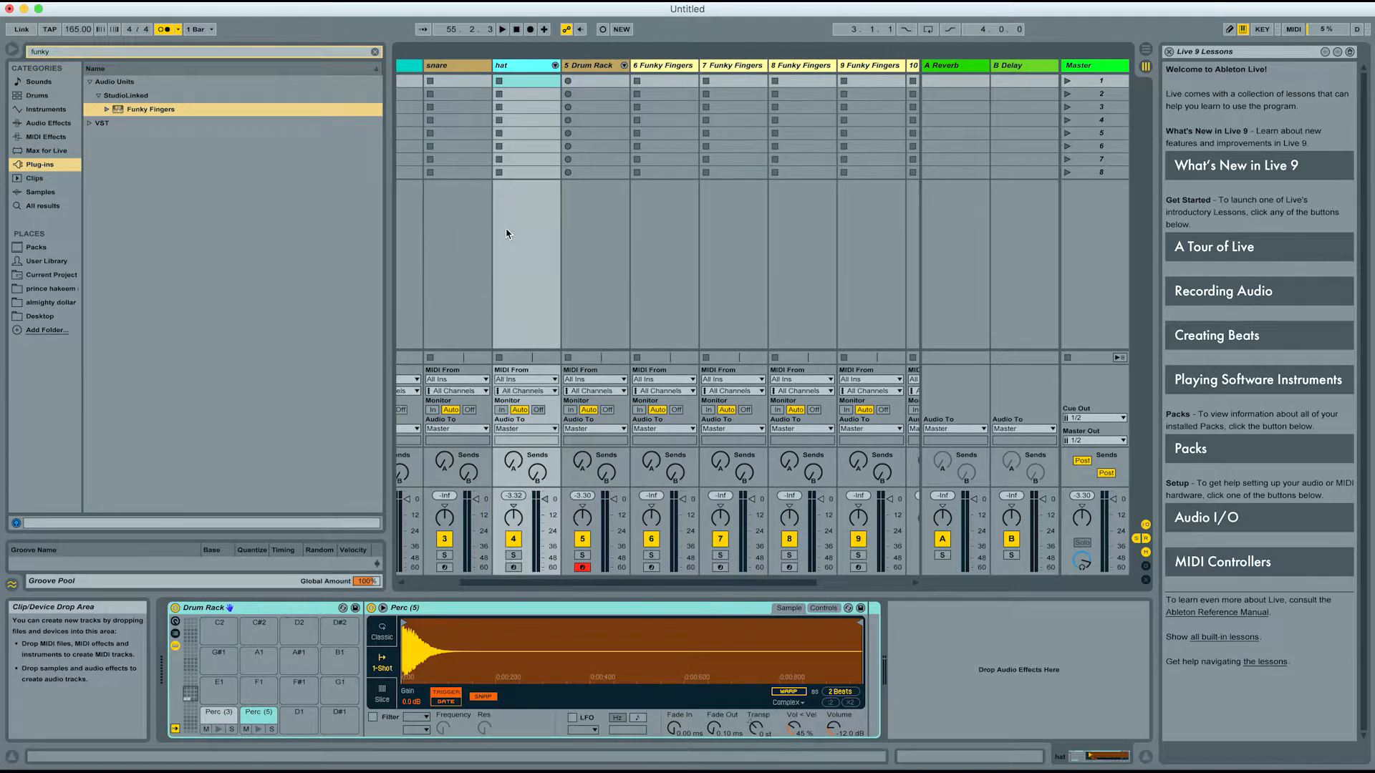
left_click(593, 66)
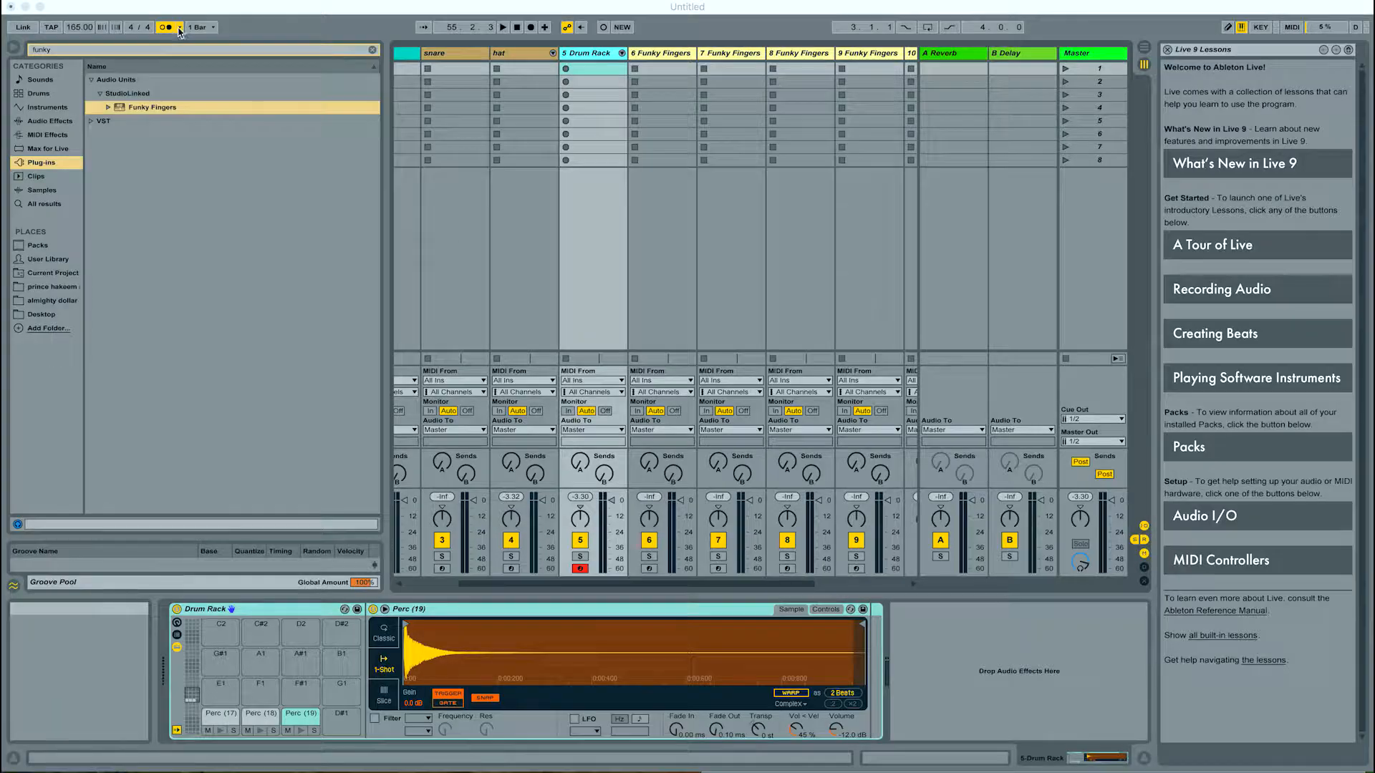
Step: Check the metronome switch and its count-in options
left_click(163, 32)
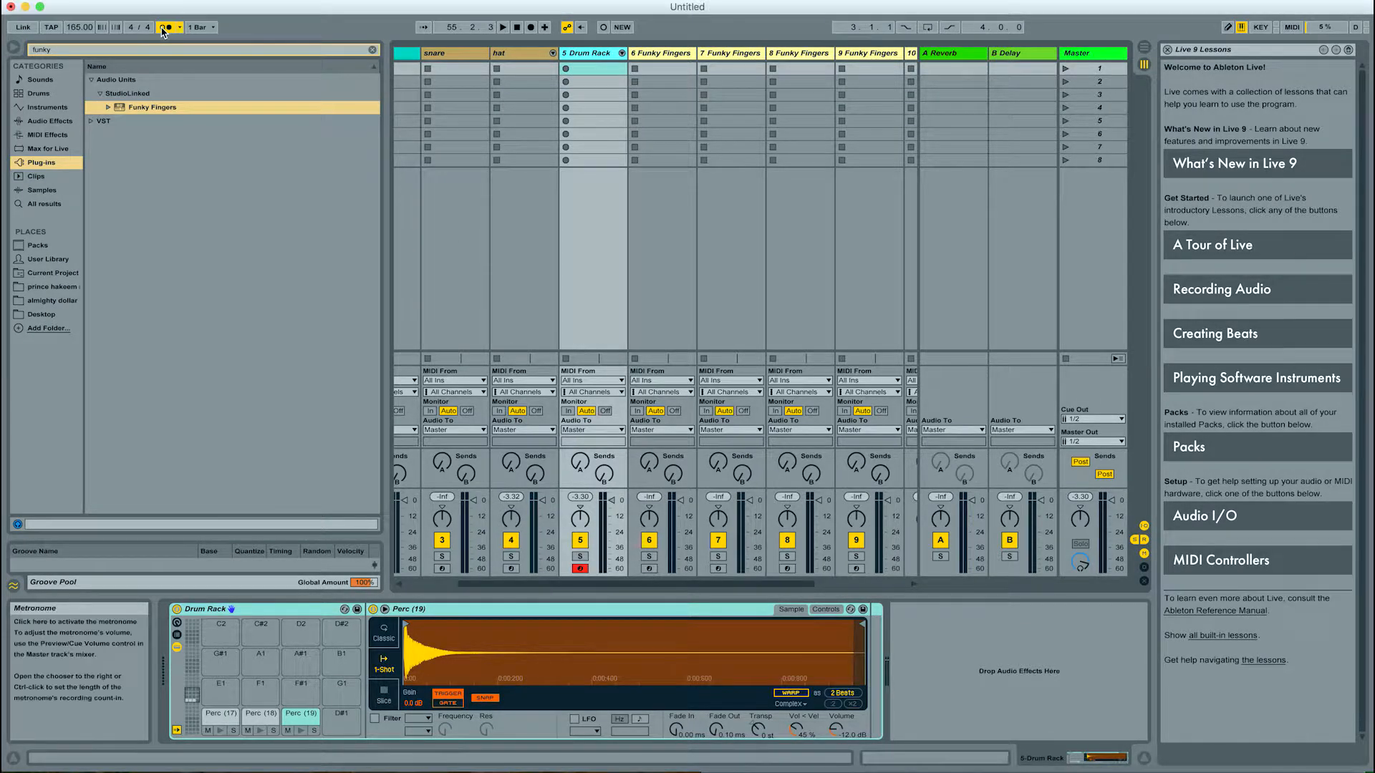
left_click(165, 32)
left_click(165, 28)
left_click(180, 28)
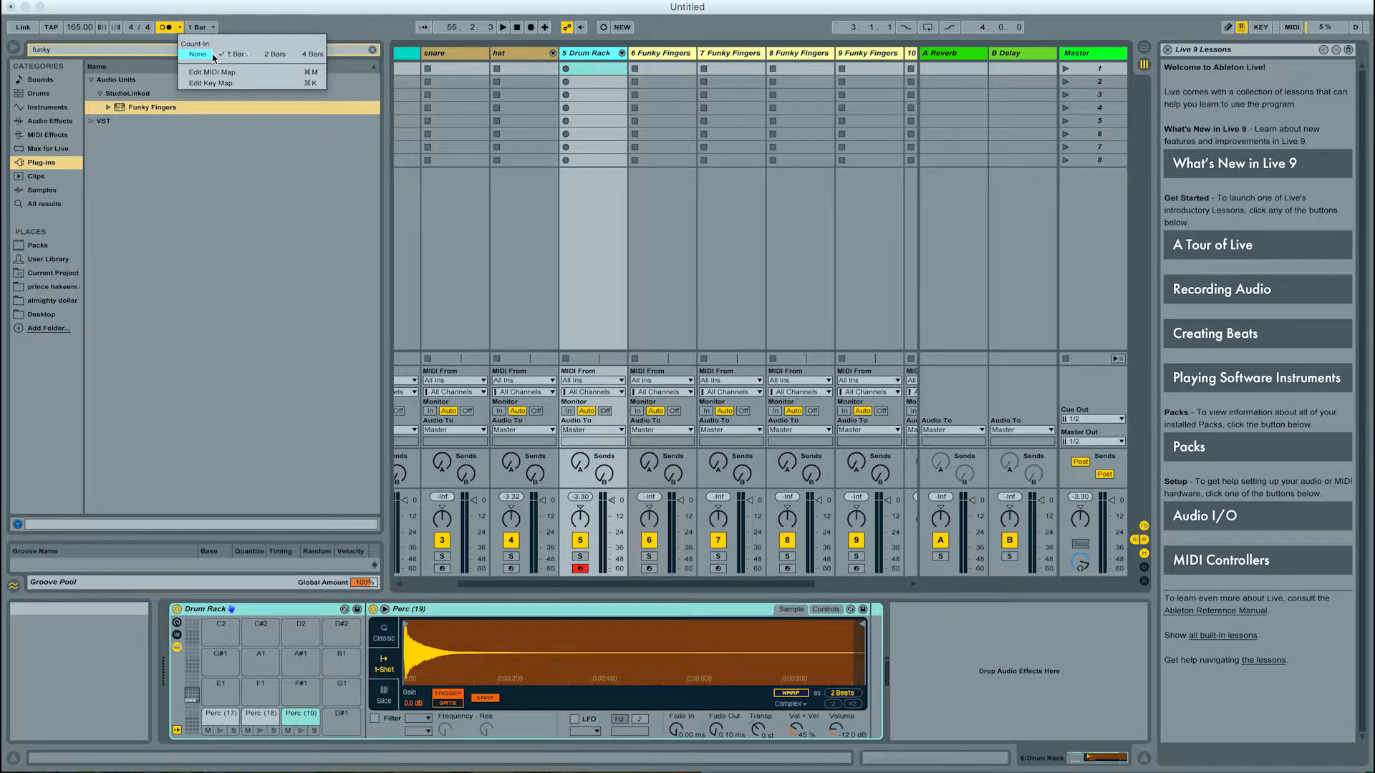
left_click(191, 55)
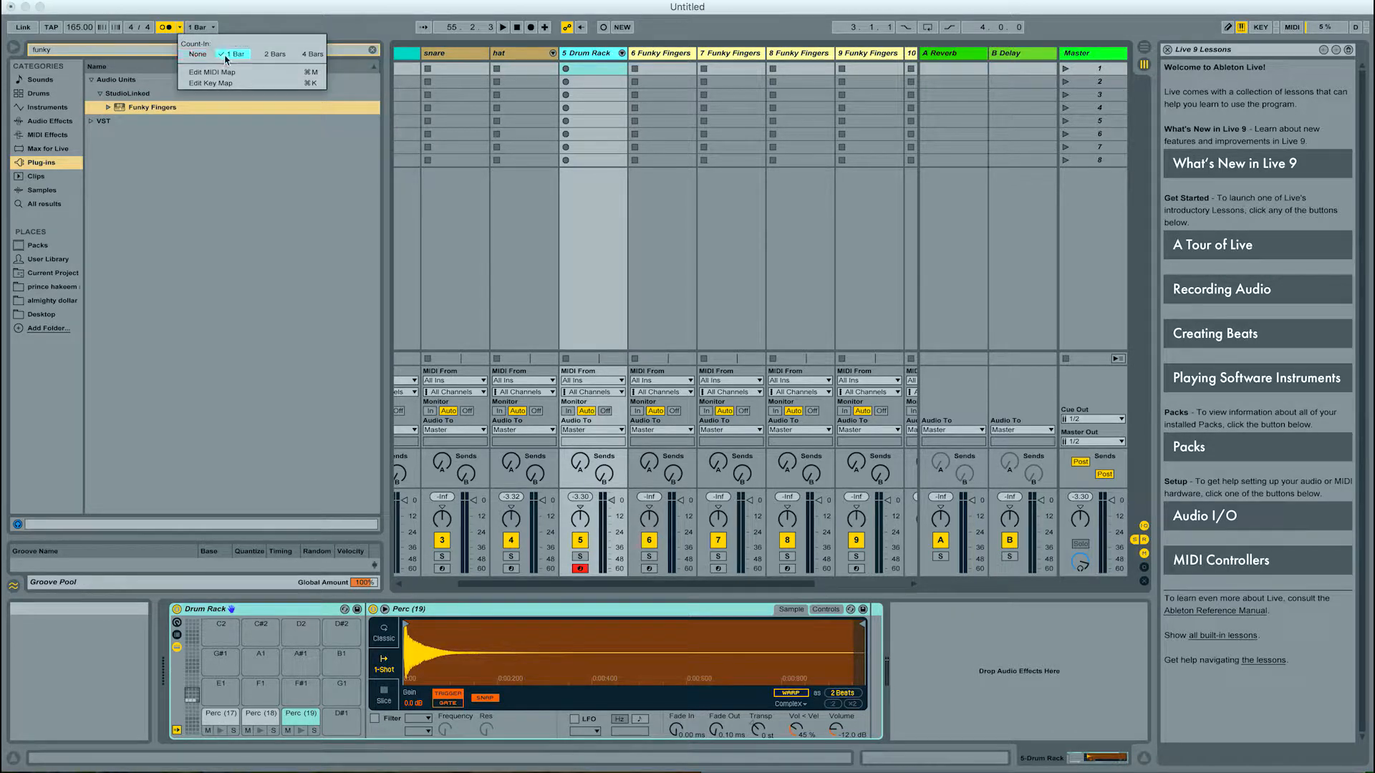
left_click(165, 33)
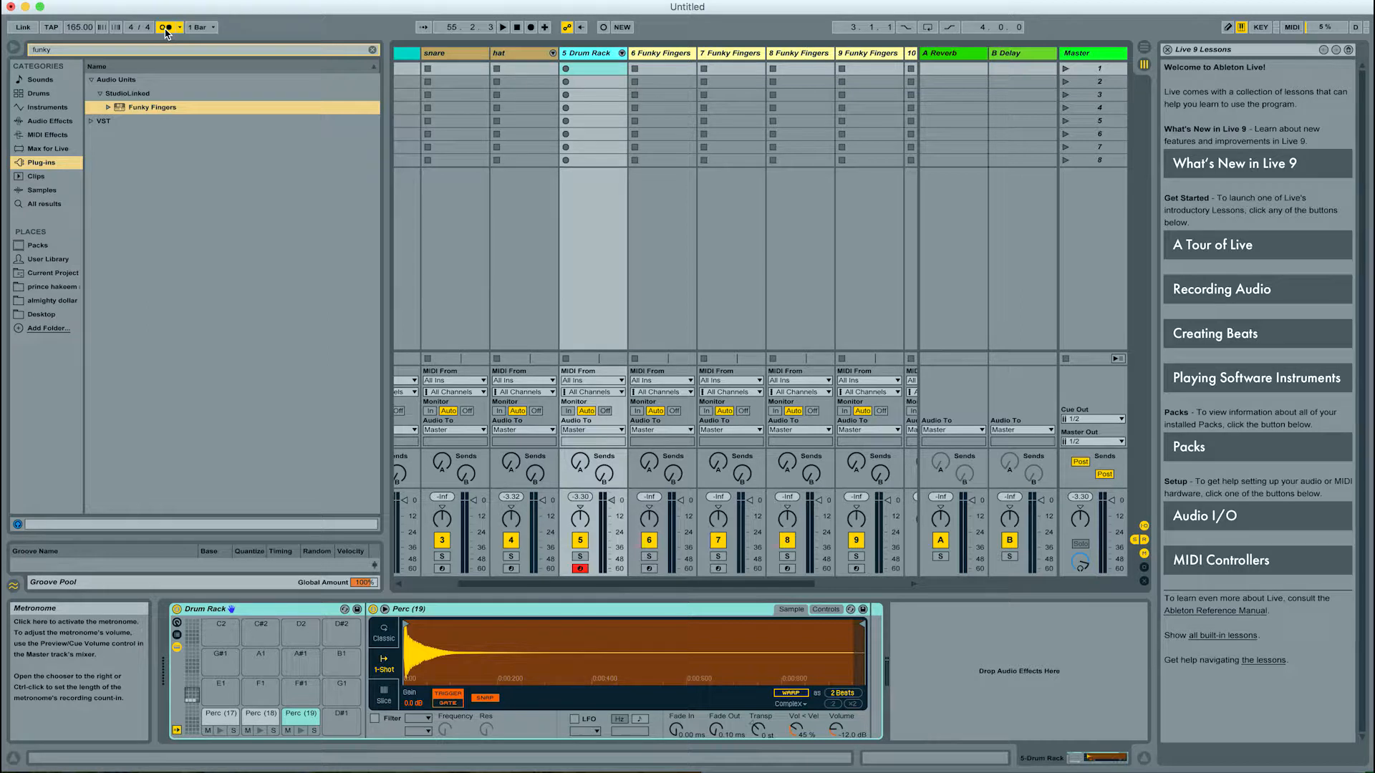
Step: Rename the fifth Drum Rack track as tabla
right_click(588, 56)
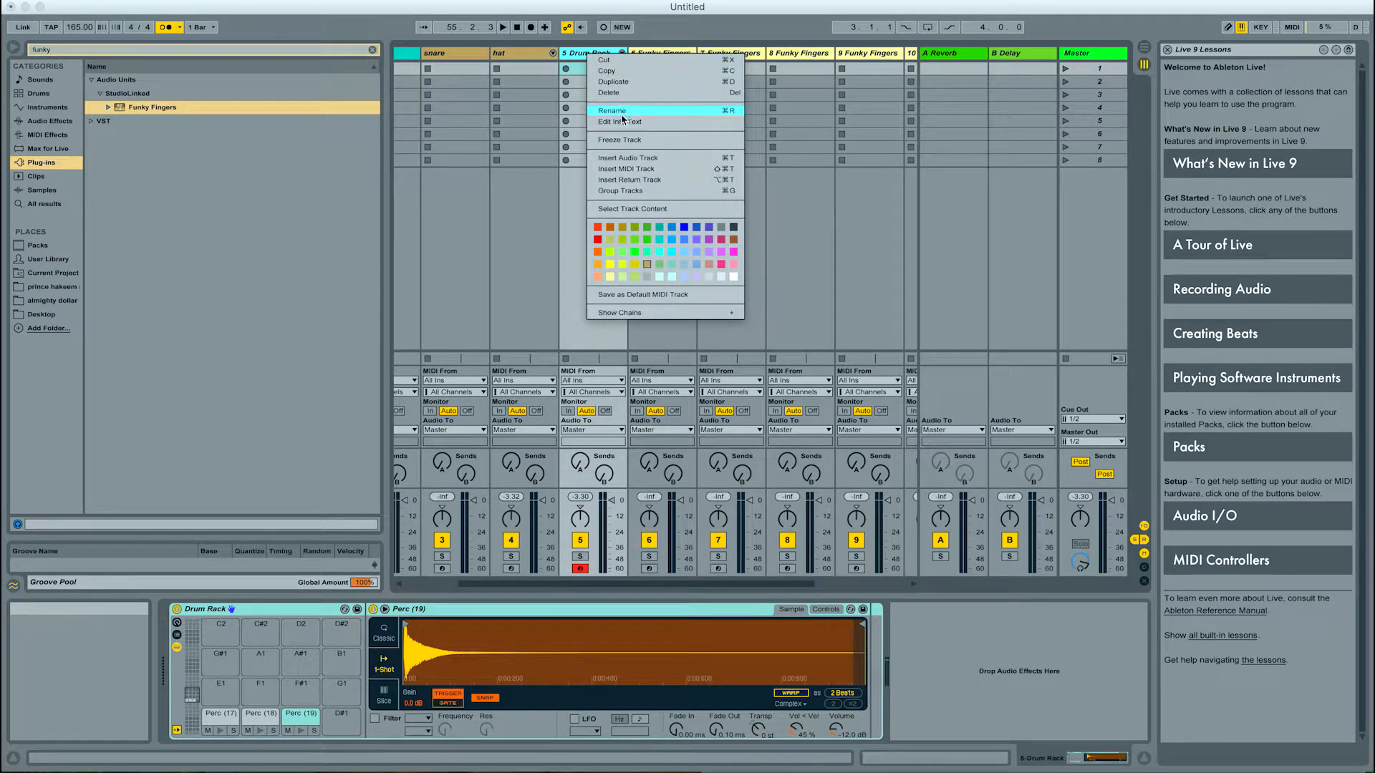
left_click(620, 112)
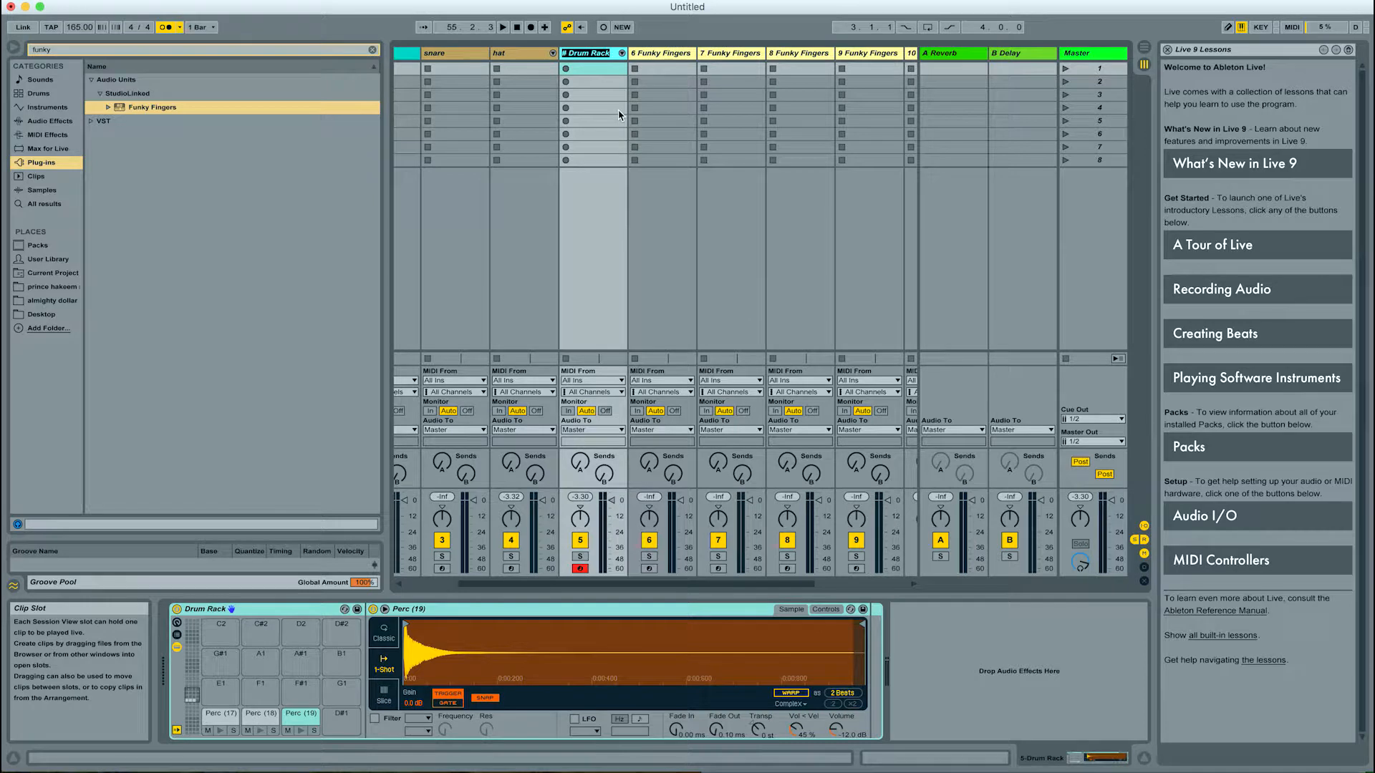
type("table")
key("BackSpace")
type("a")
key("Return")
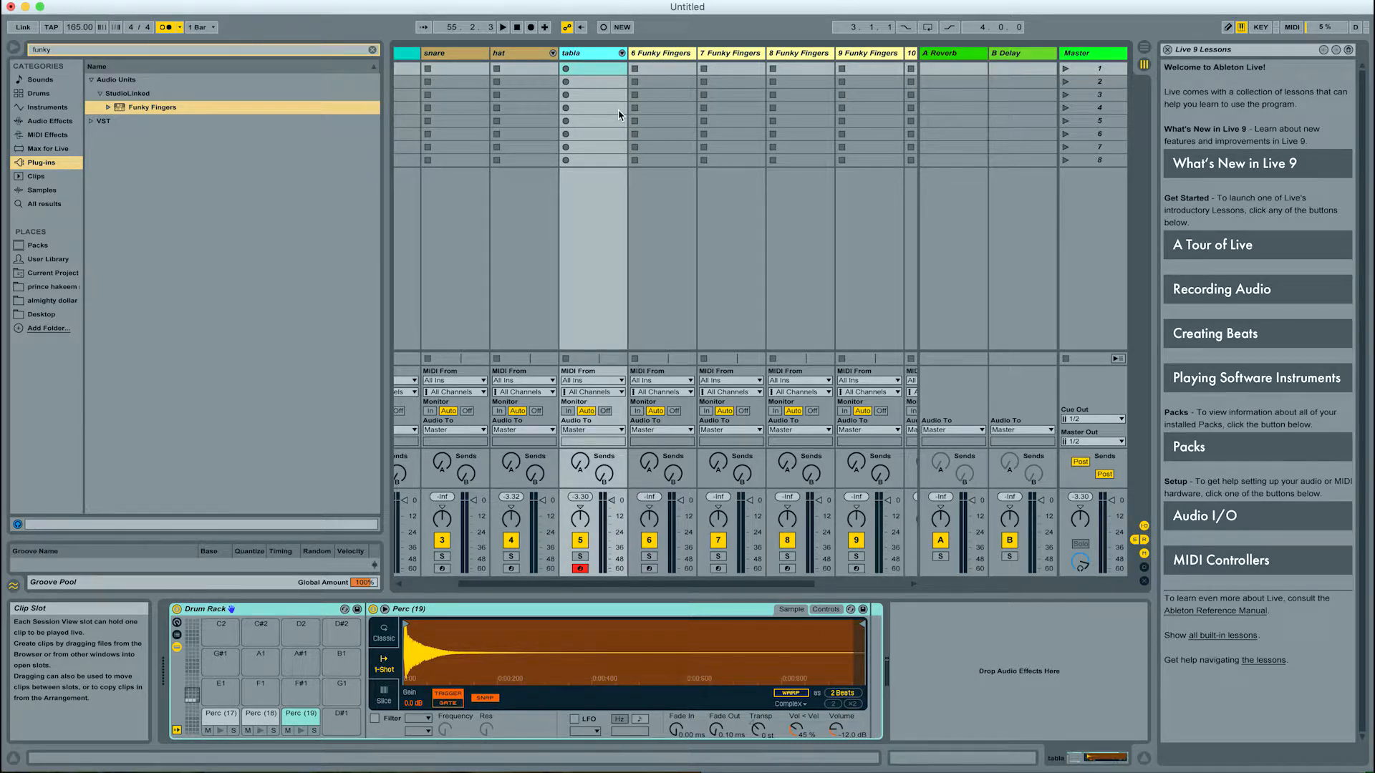
Step: Record a percussion pattern into the tabla track's first clip slot and play the recorded clip back
left_click(567, 71)
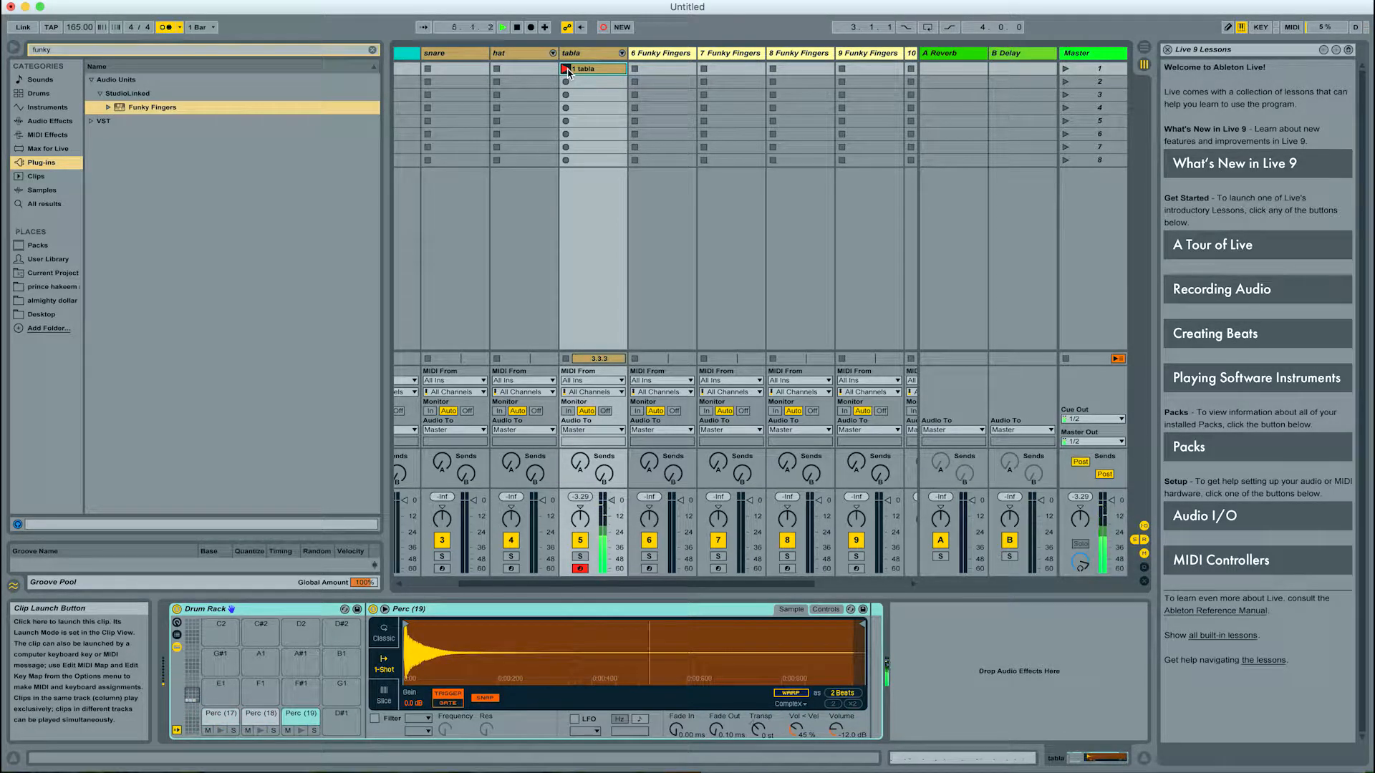
left_click(567, 68)
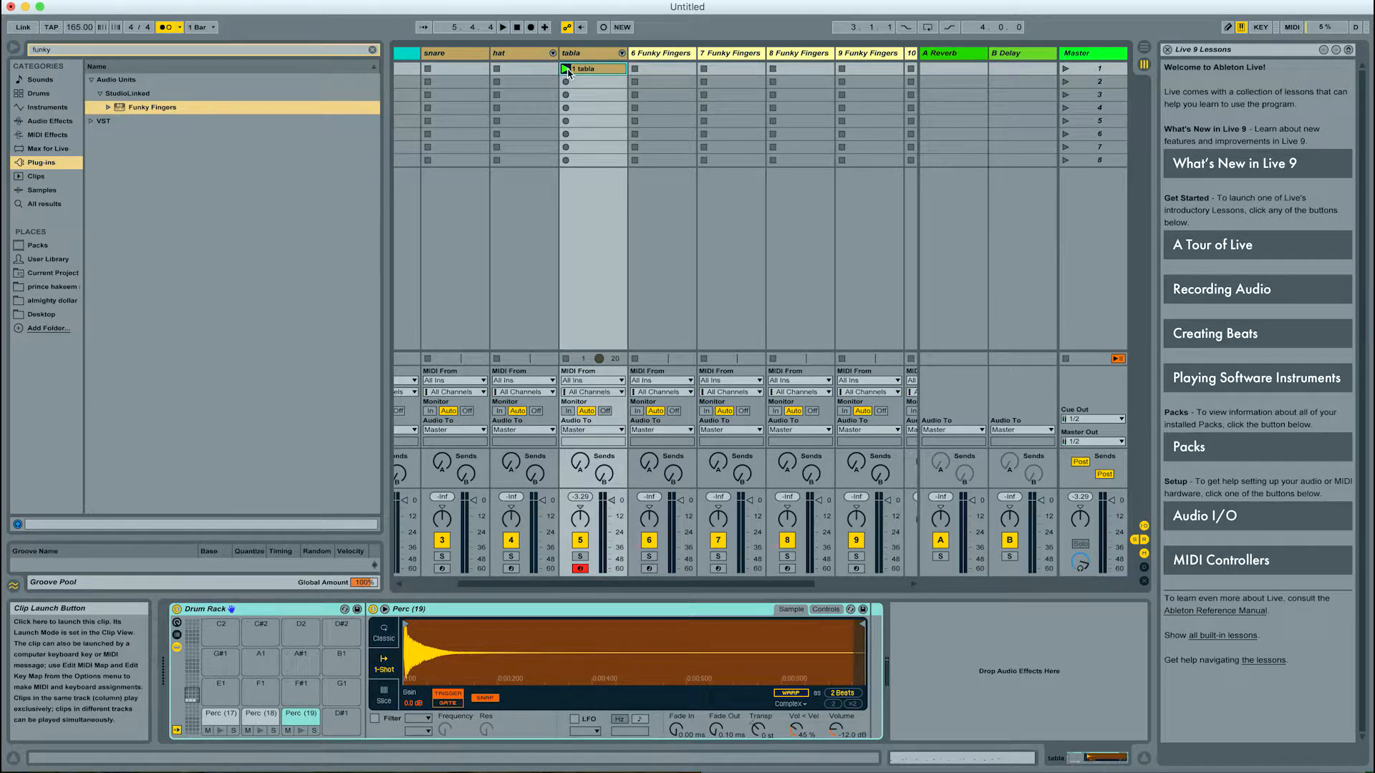
left_click(567, 68)
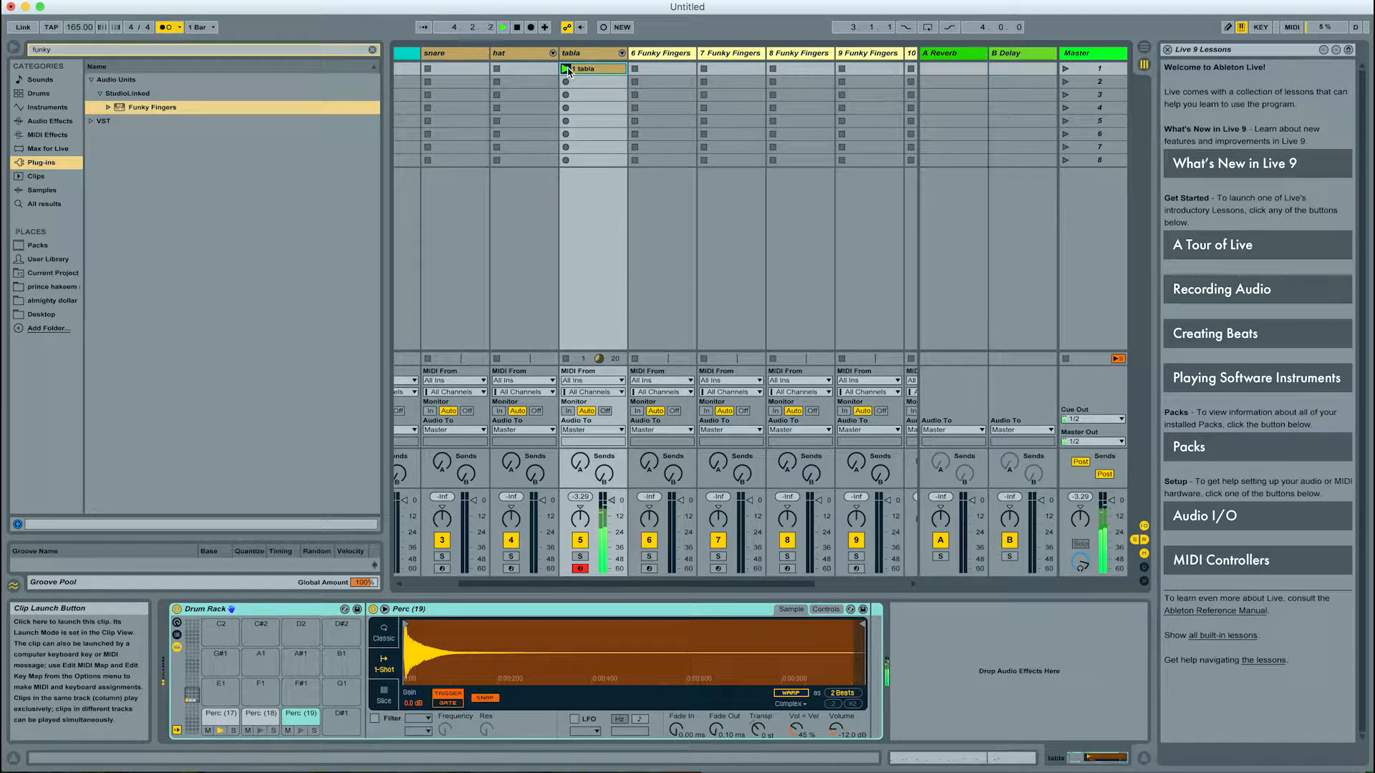
key("space")
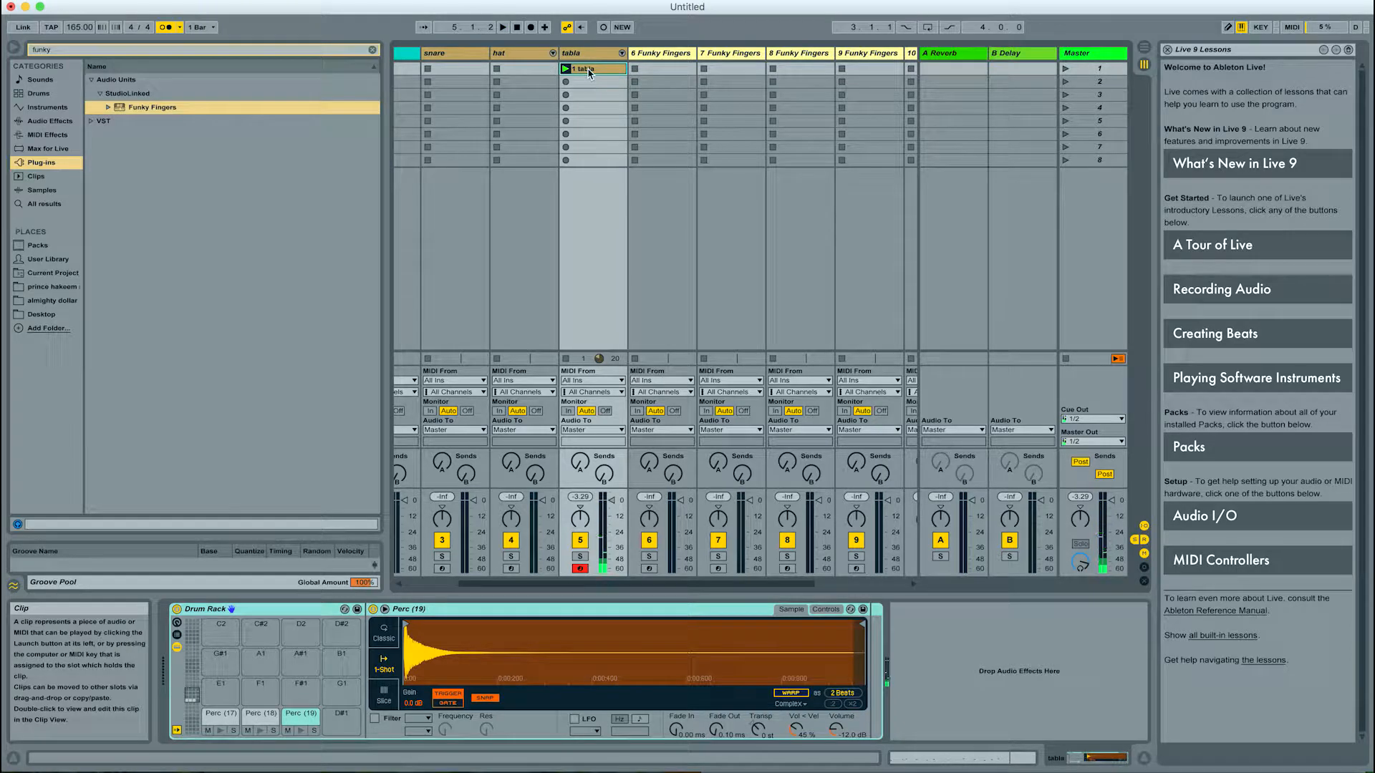
Step: Quantize all notes of the tabla clip and play the result
double_click(589, 69)
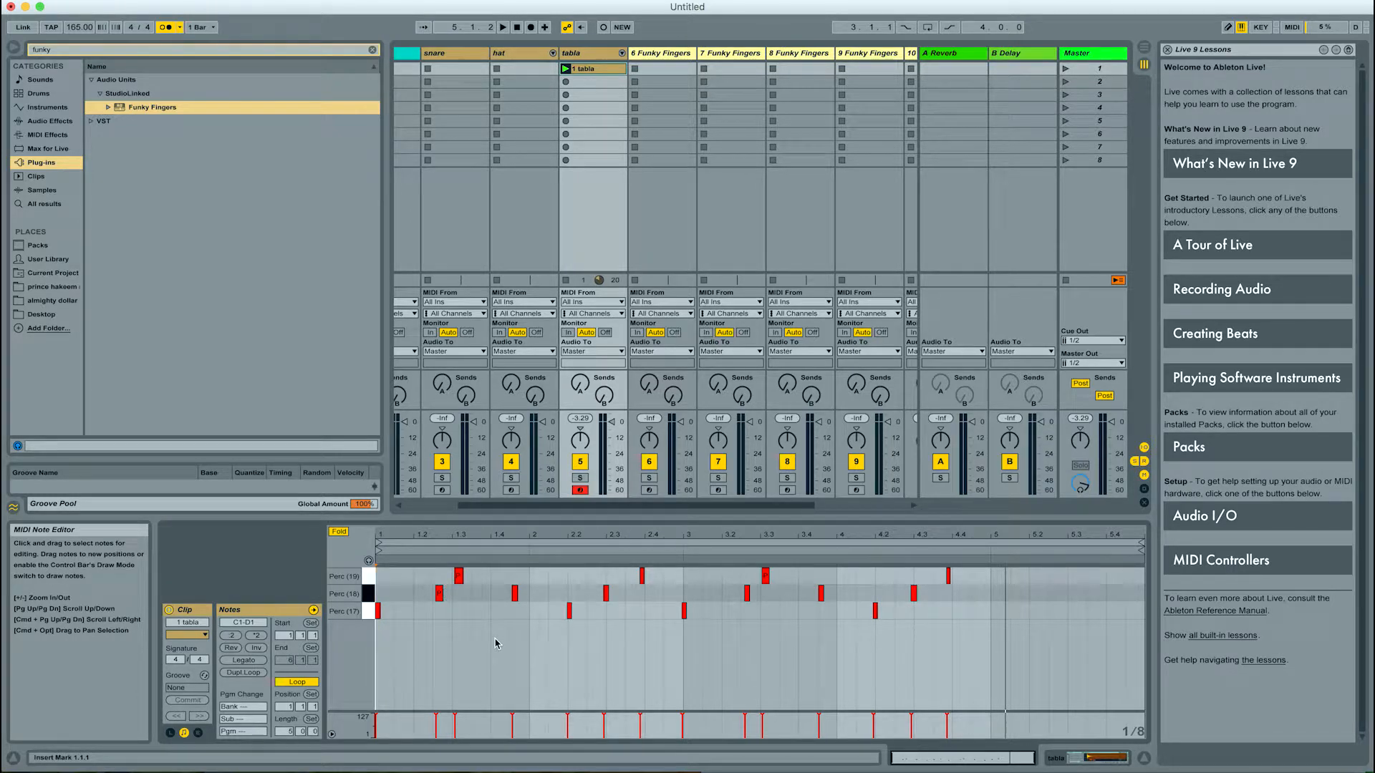
key("super+a")
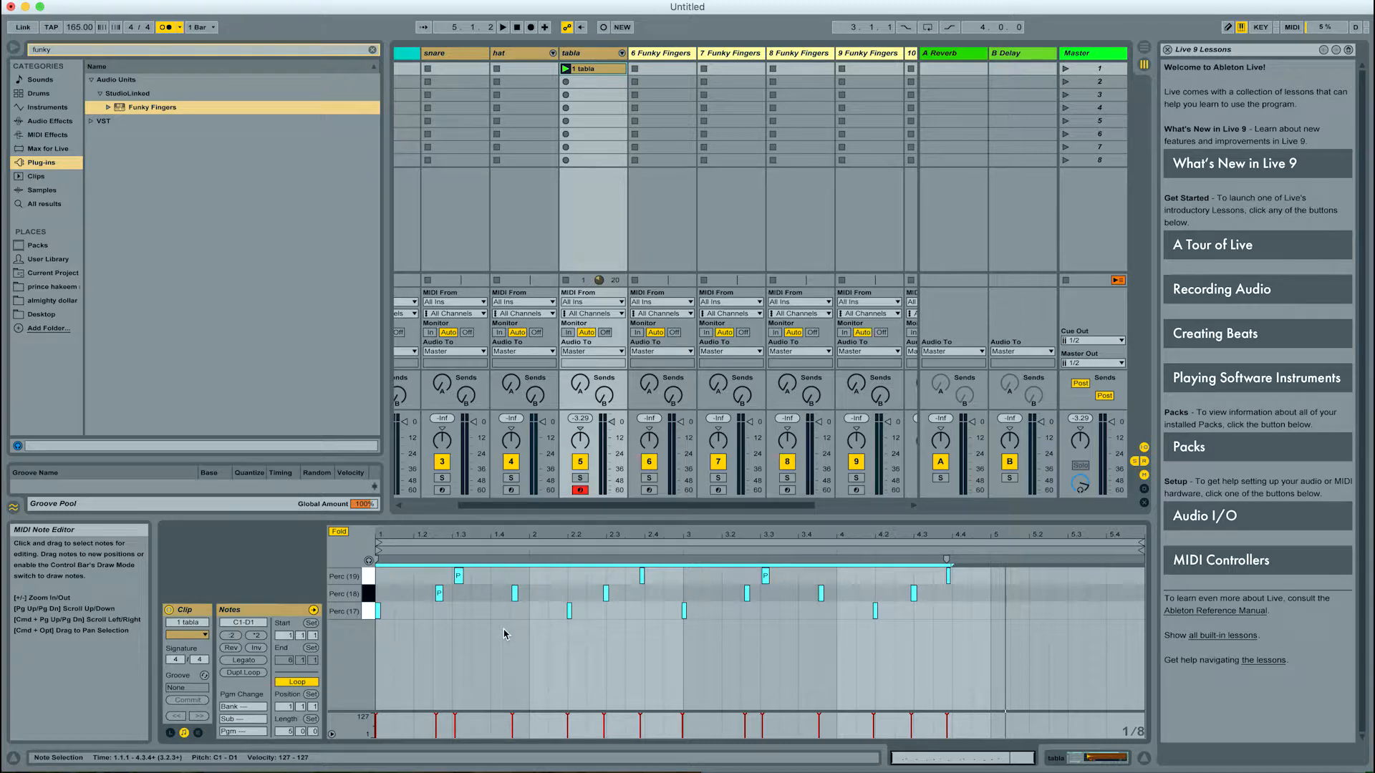
right_click(507, 635)
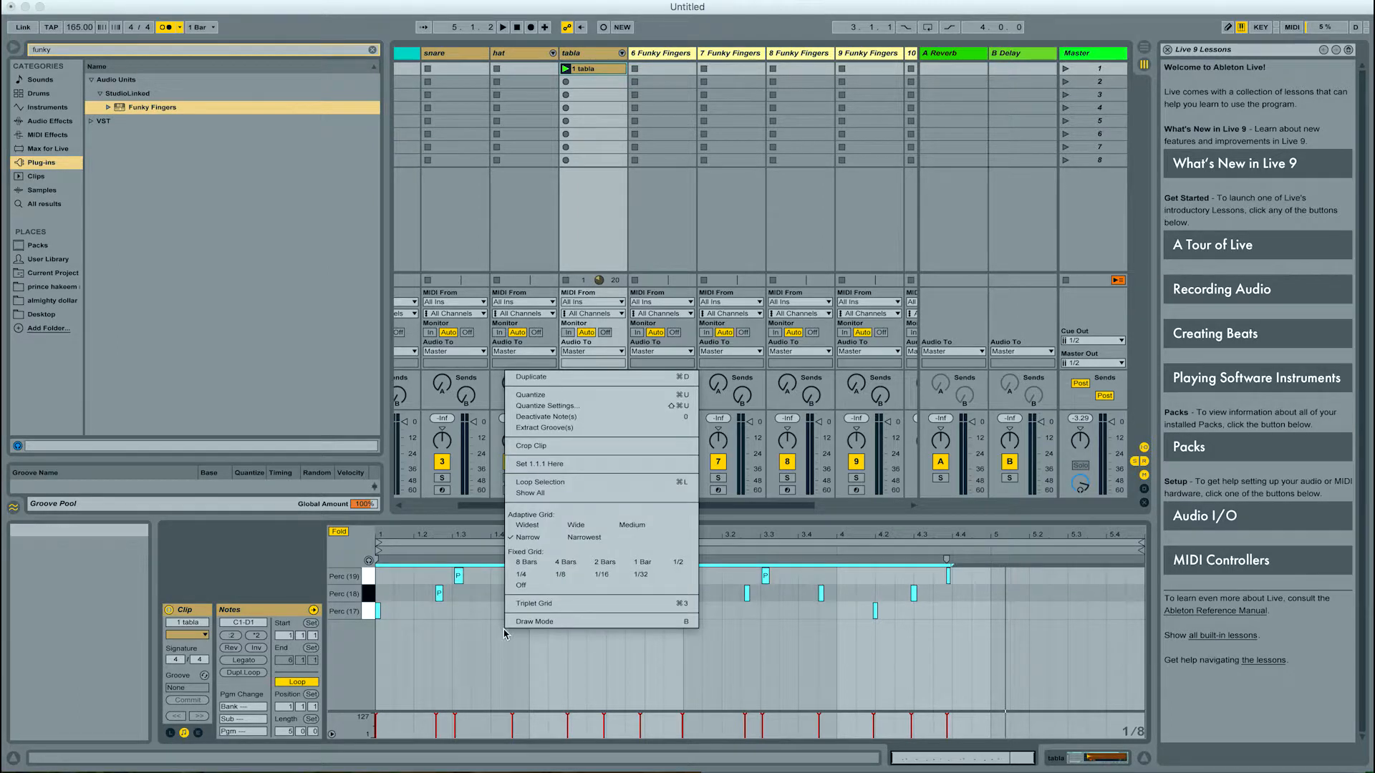
left_click(560, 396)
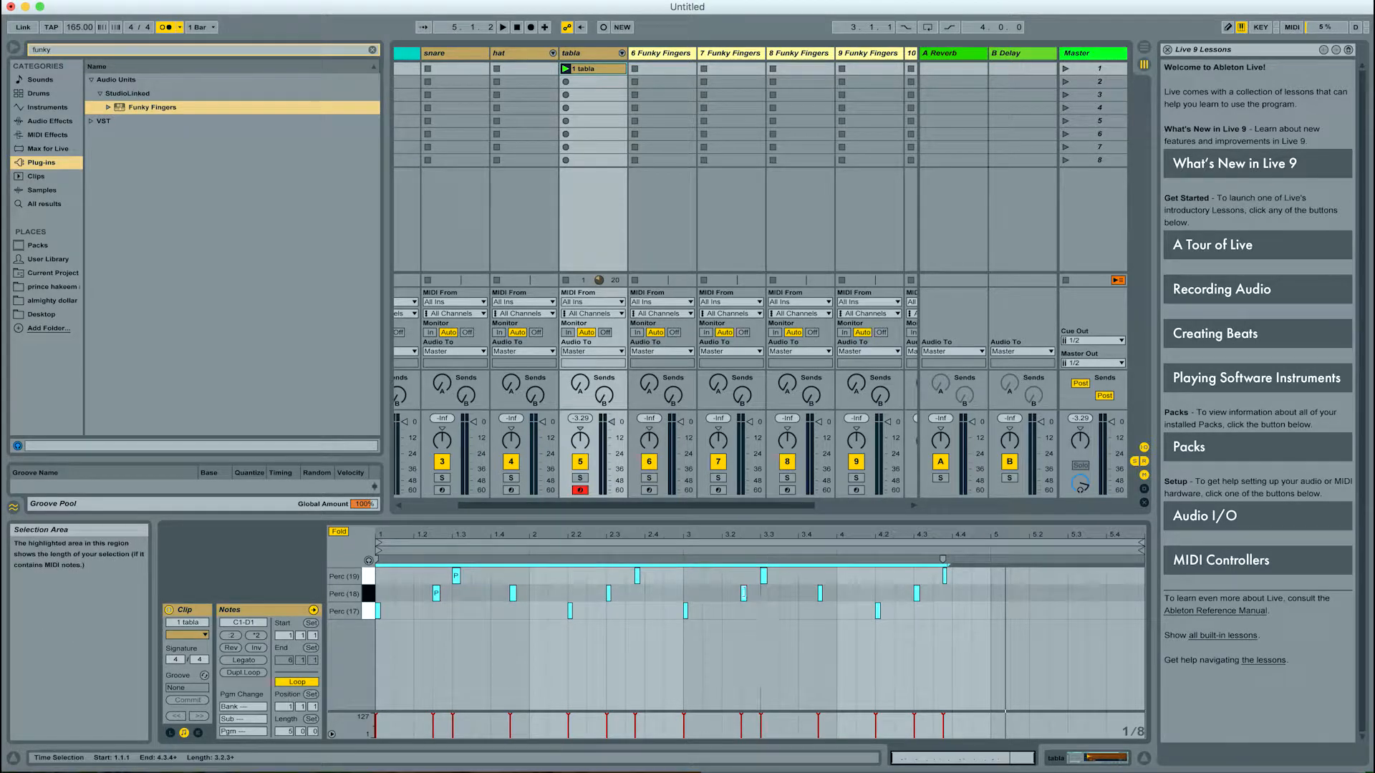
key("space")
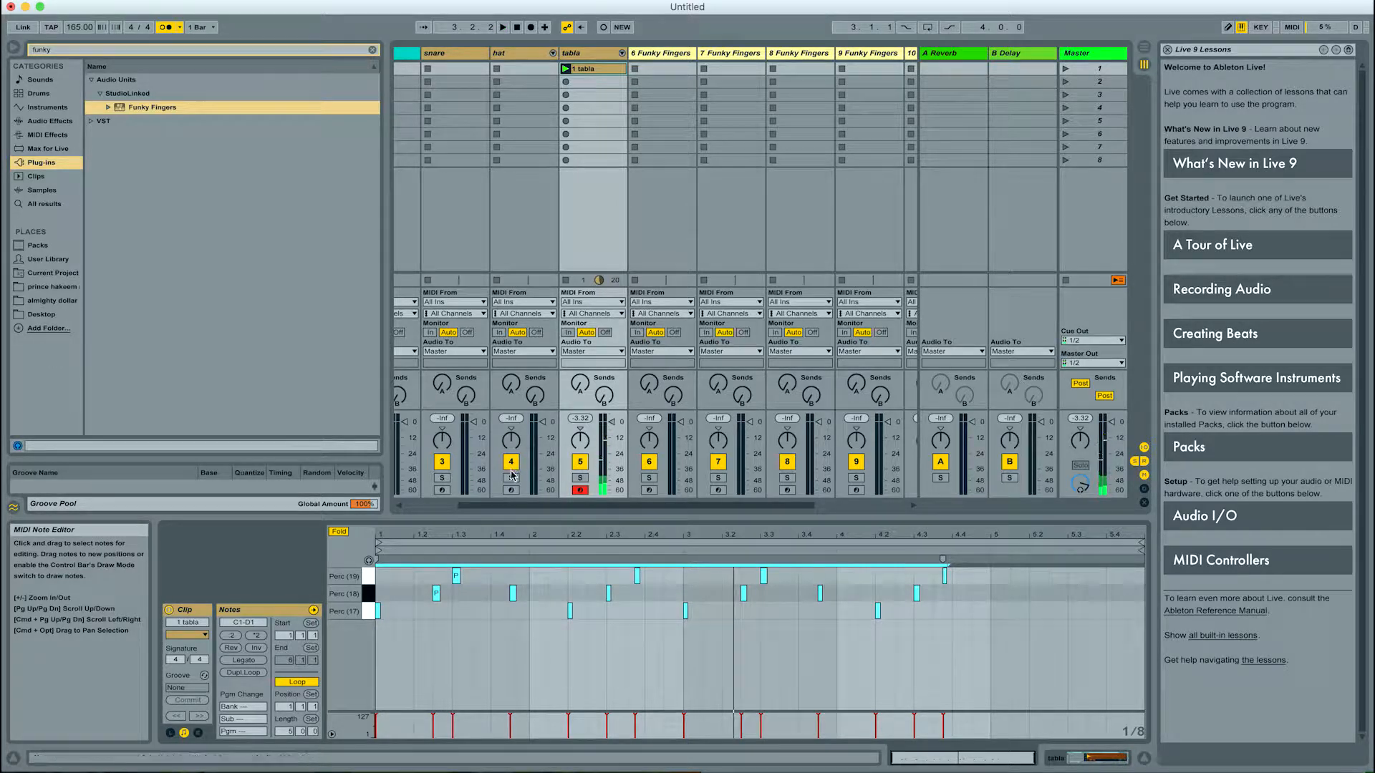
Step: Shift the Perc (19) note in bar 2 of the tabla clip to 2.4.1 and play the clip
left_click(637, 575)
key("Right")
key("space")
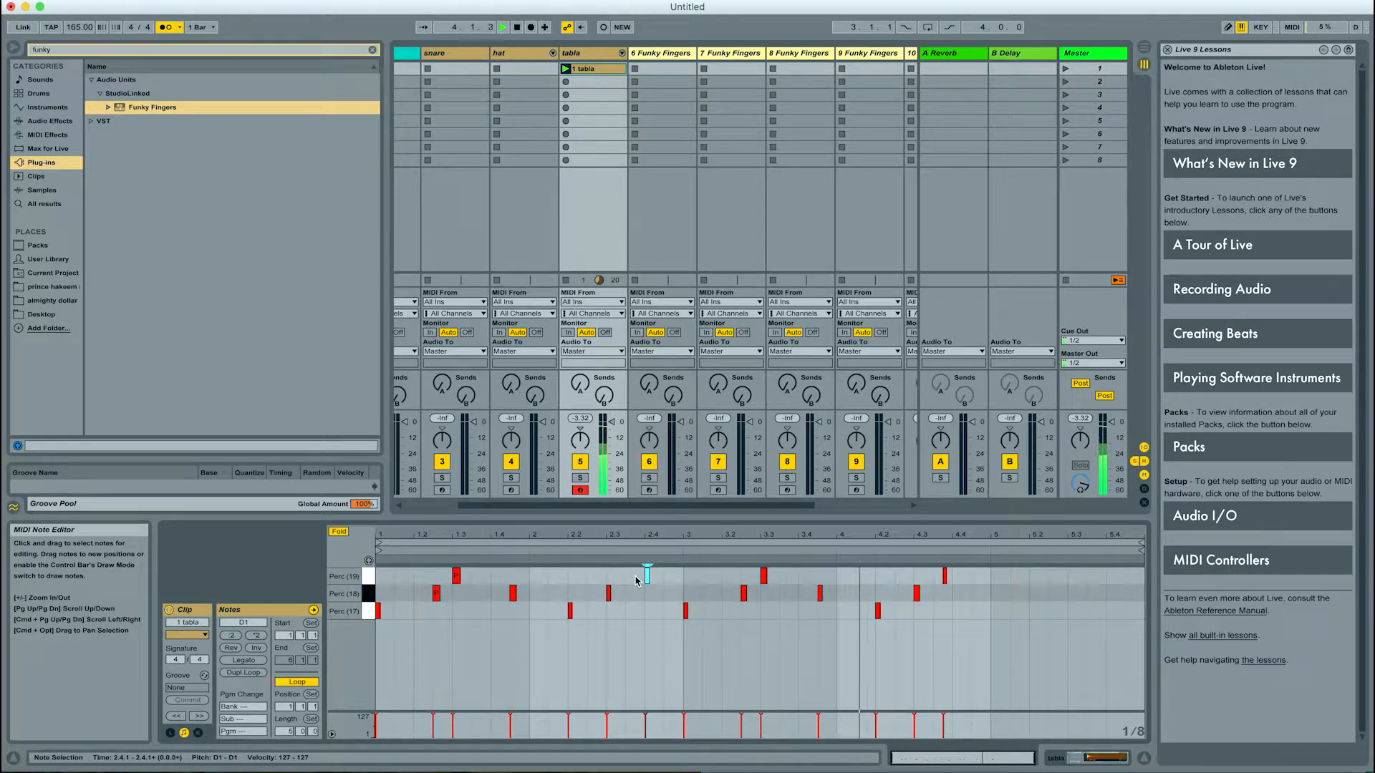
key("space")
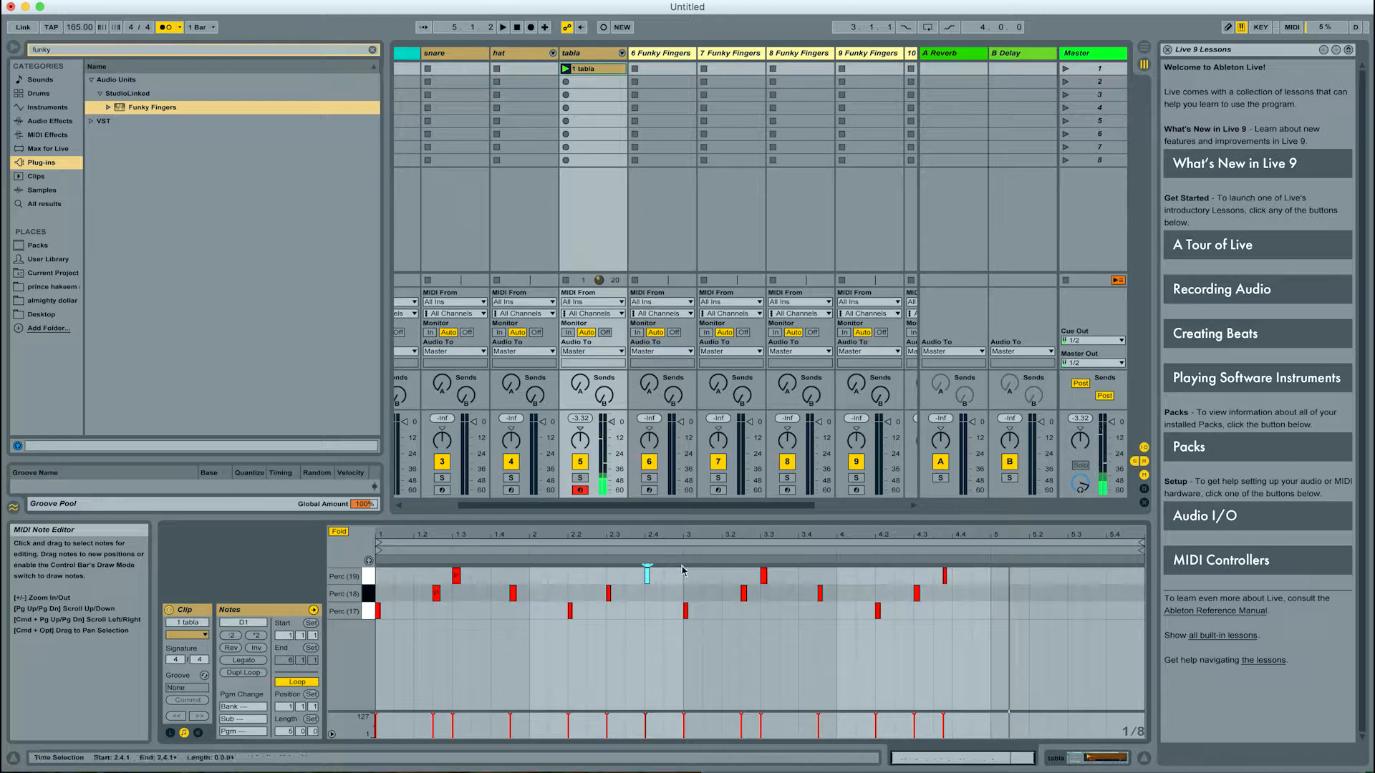
Step: Shift the last Perc (19) note to 4.4.1, shorten the tabla clip's loop to end at bar 5, and play it
left_click(944, 578)
key("Right")
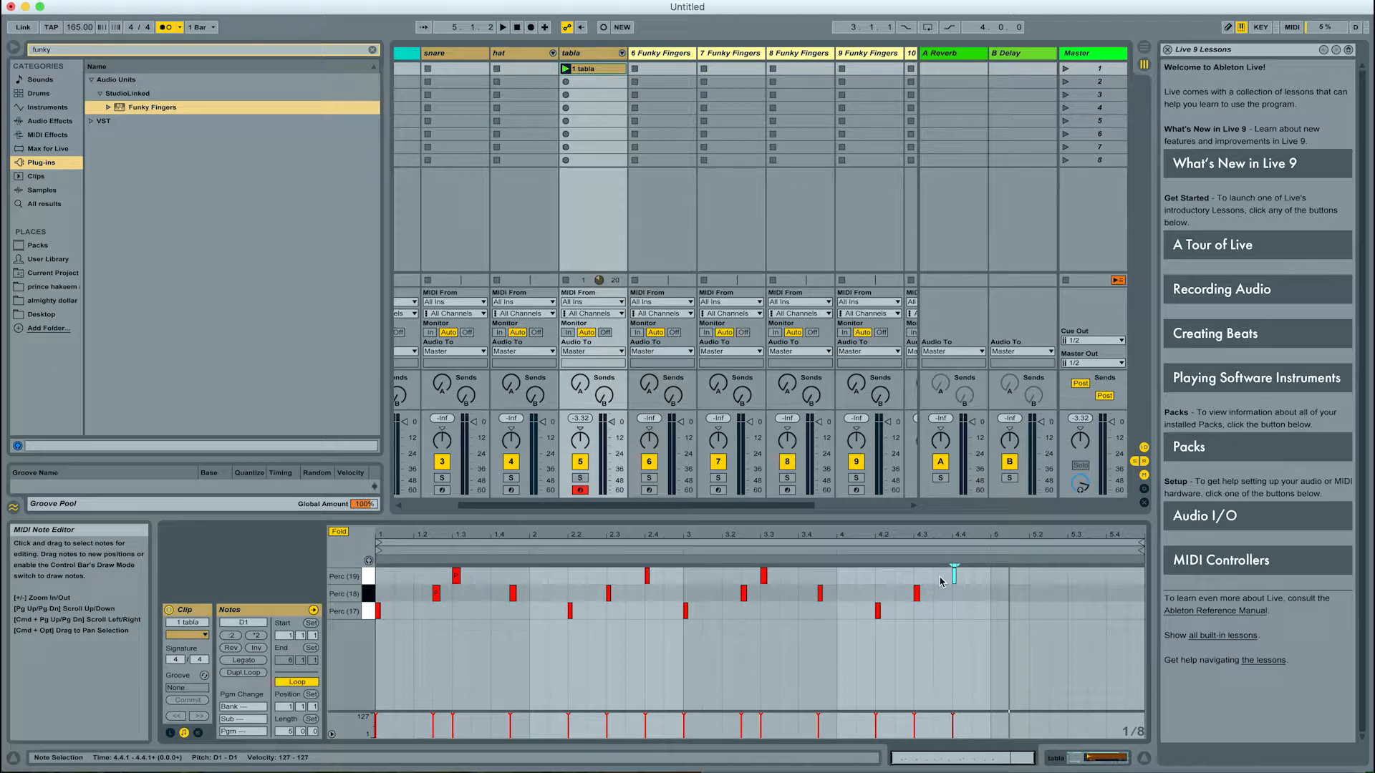
left_click_drag(1142, 542, 990, 542)
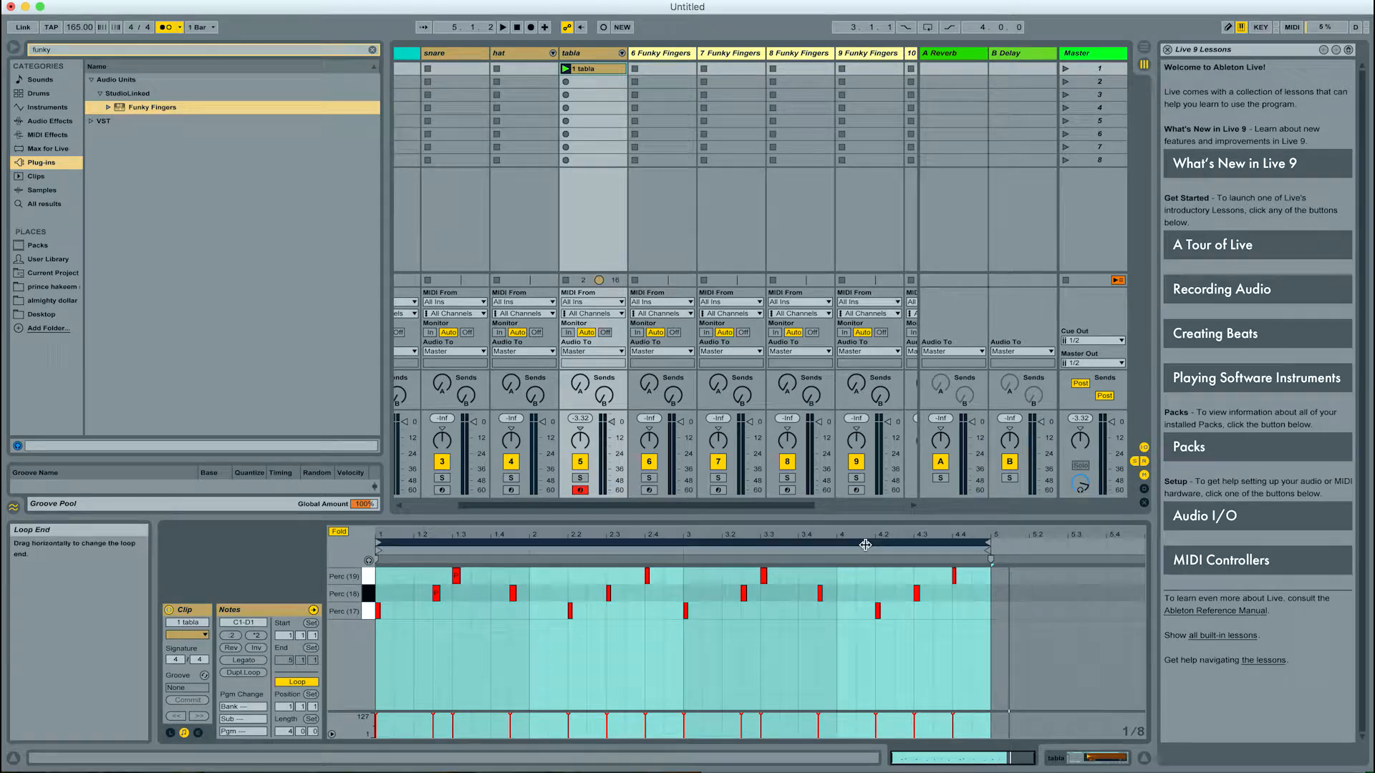
key("space")
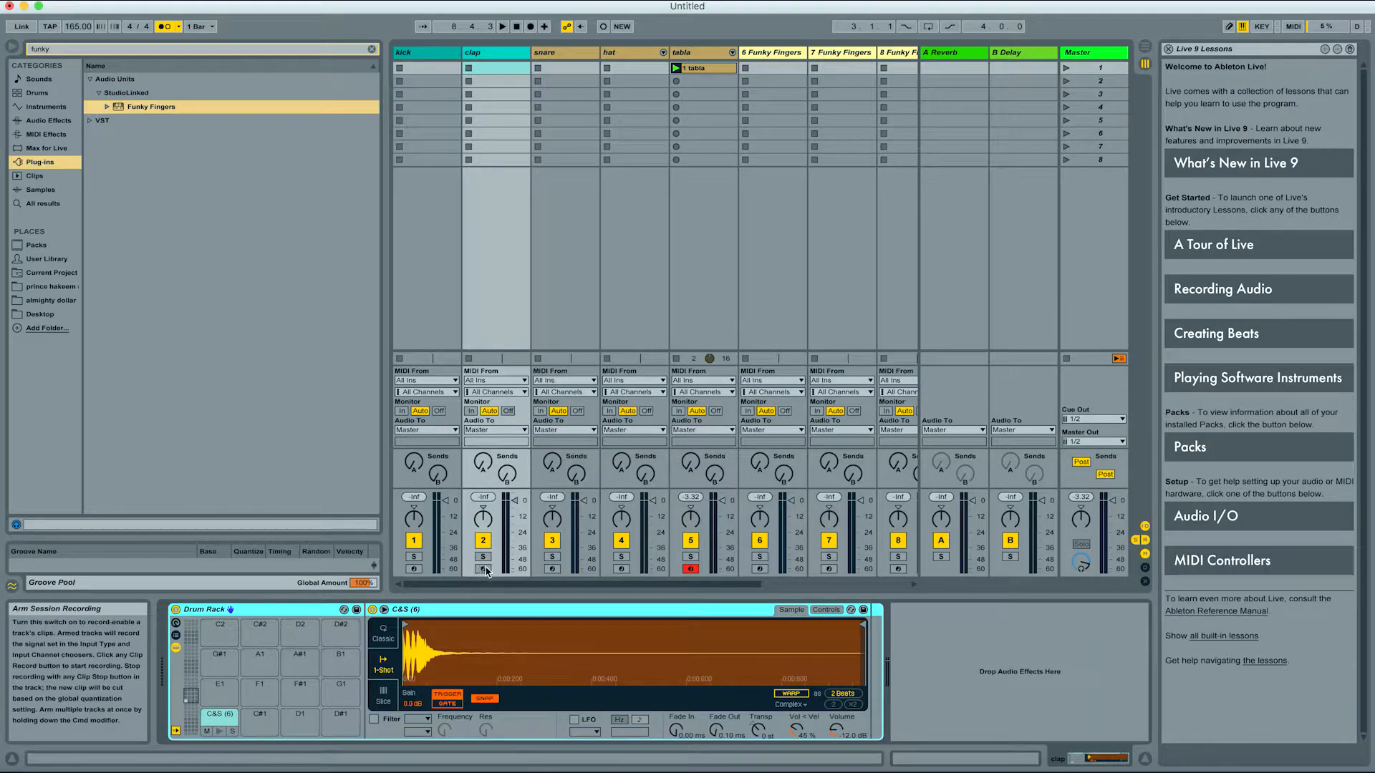
Step: Arm the clap track and record a clap pattern into its first clip slot
left_click(484, 569)
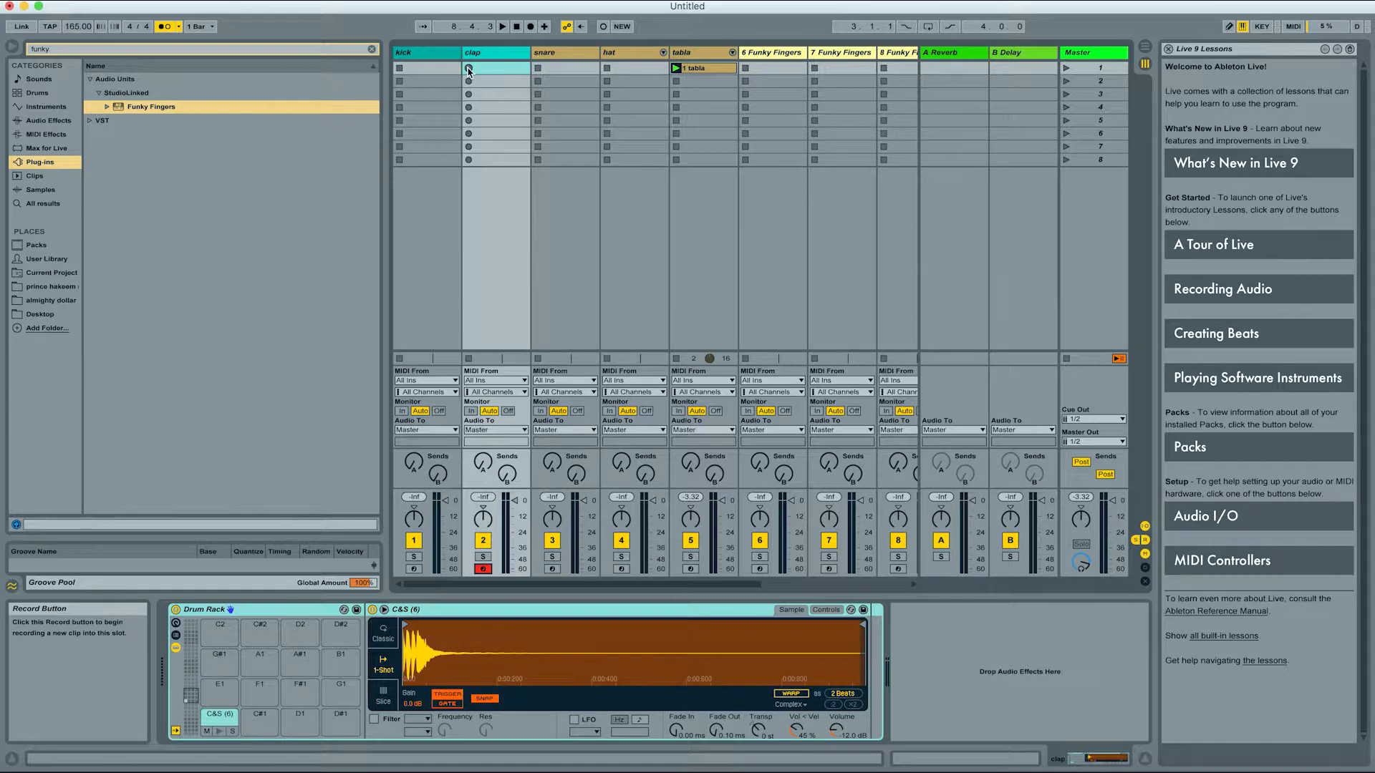
left_click(469, 69)
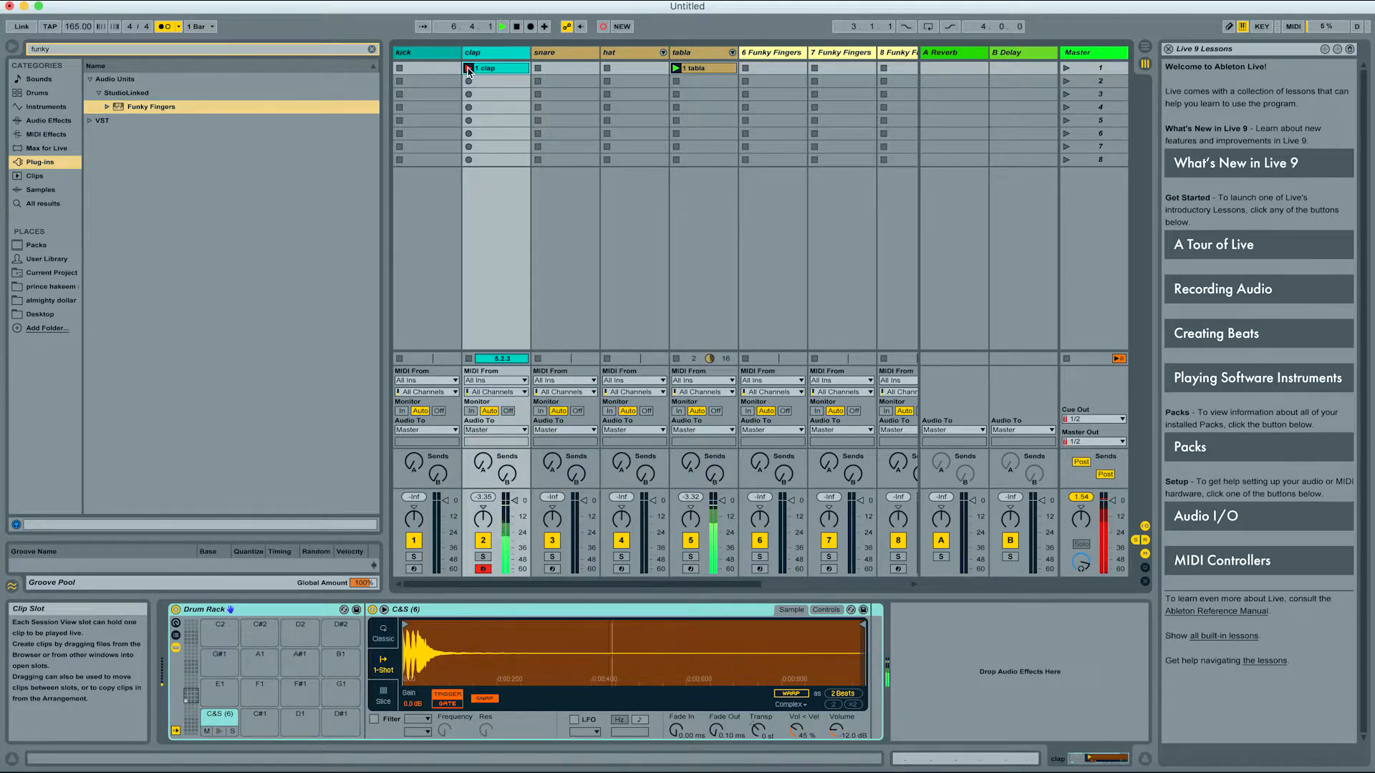
left_click(469, 69)
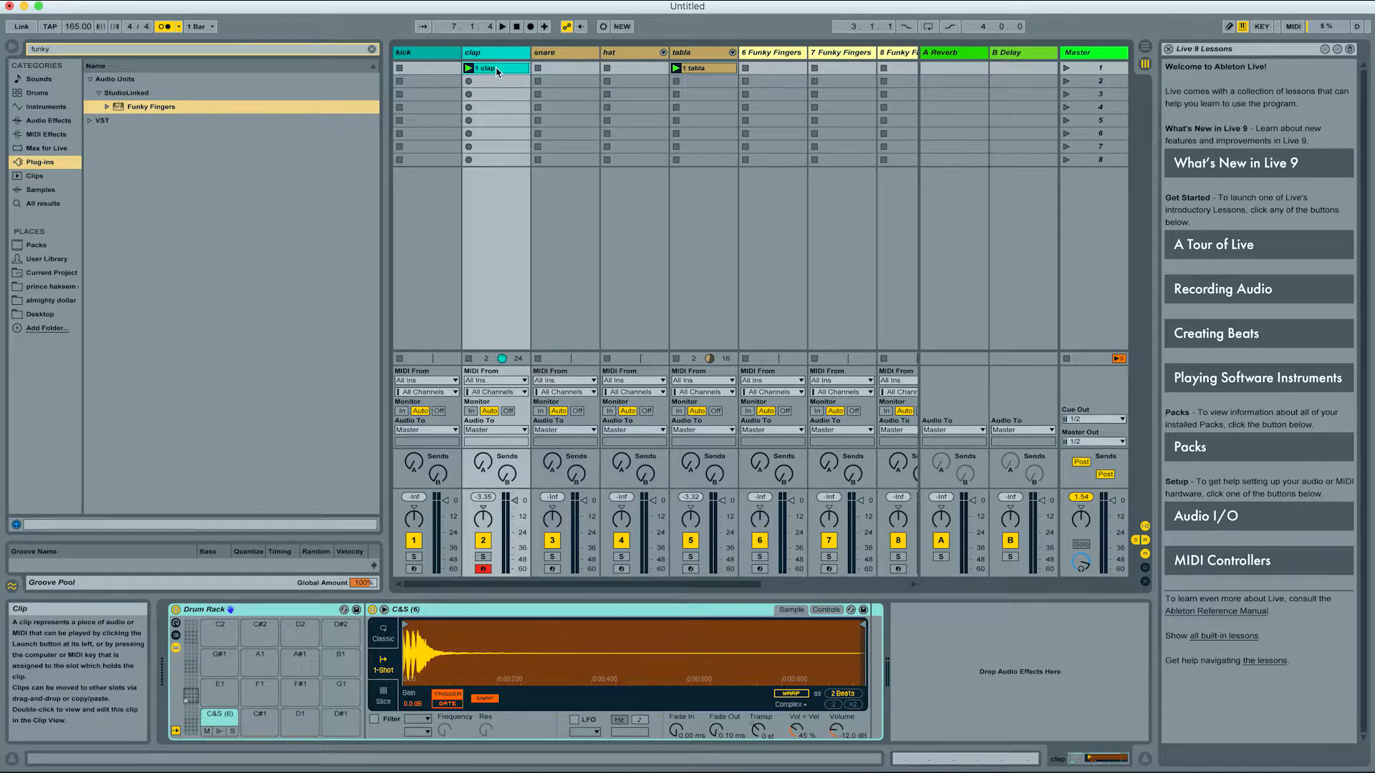
Step: Align the first two notes of the clap clip to beats 1.3 and 2.3, and shorten its loop to two bars
double_click(496, 68)
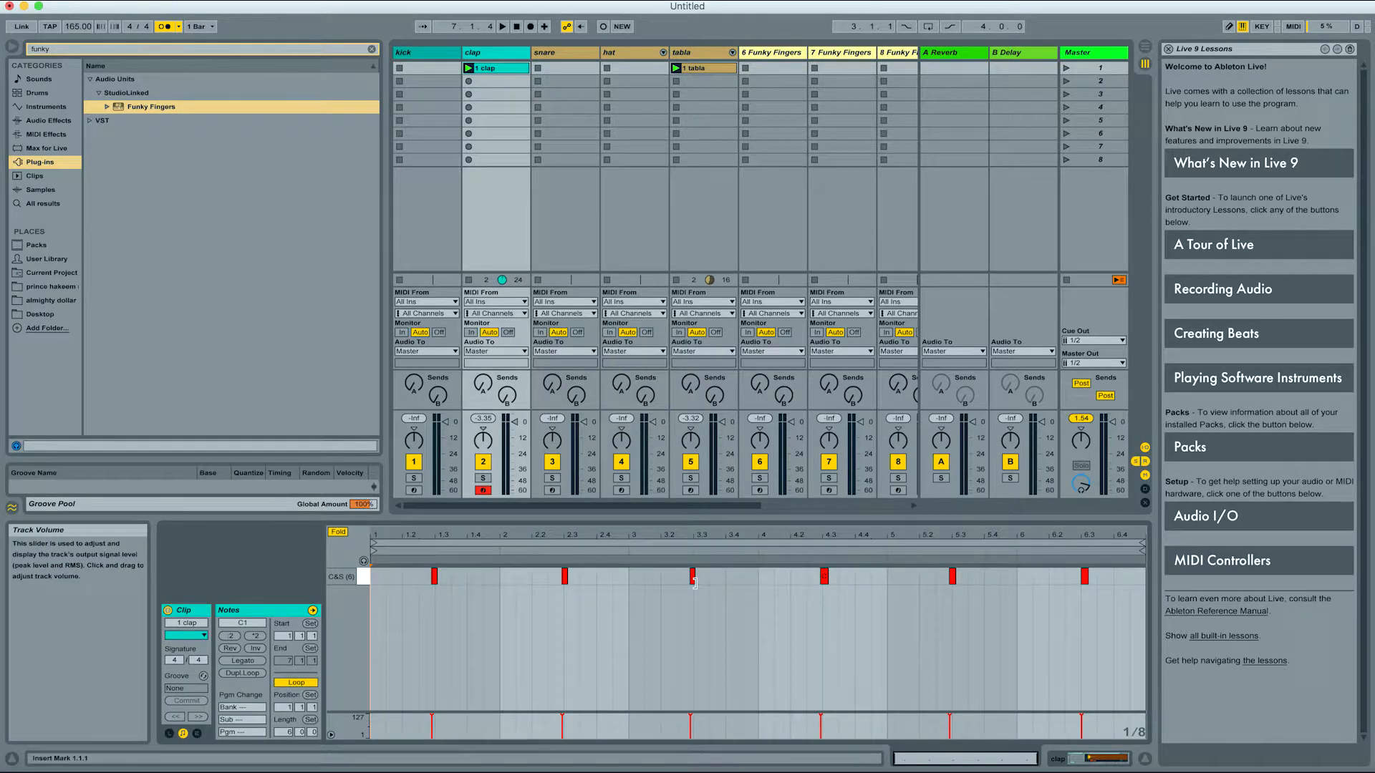
left_click(418, 603)
left_click_drag(420, 577, 567, 575)
left_click(570, 576)
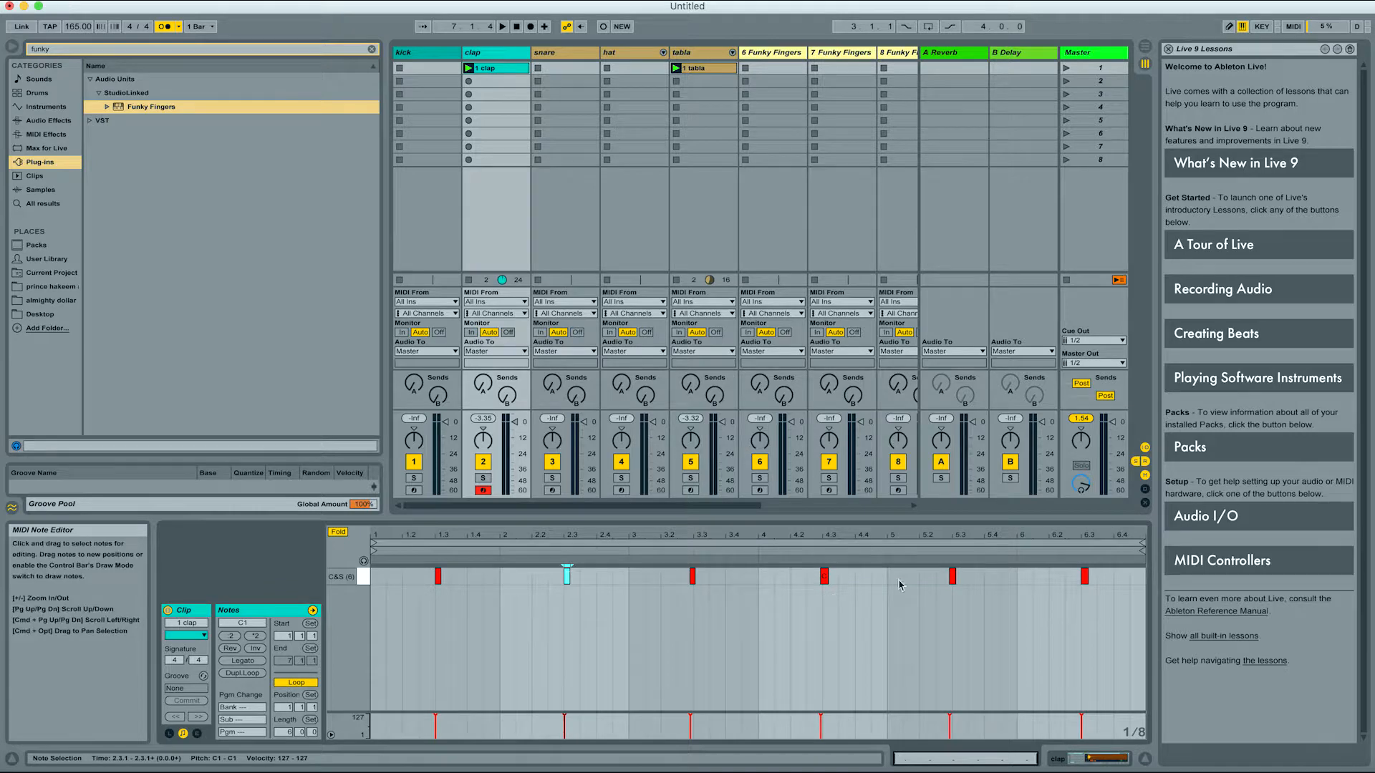
mouse_move(1141, 542)
left_mouse_down()
mouse_move(609, 552)
mouse_move(624, 573)
left_mouse_up()
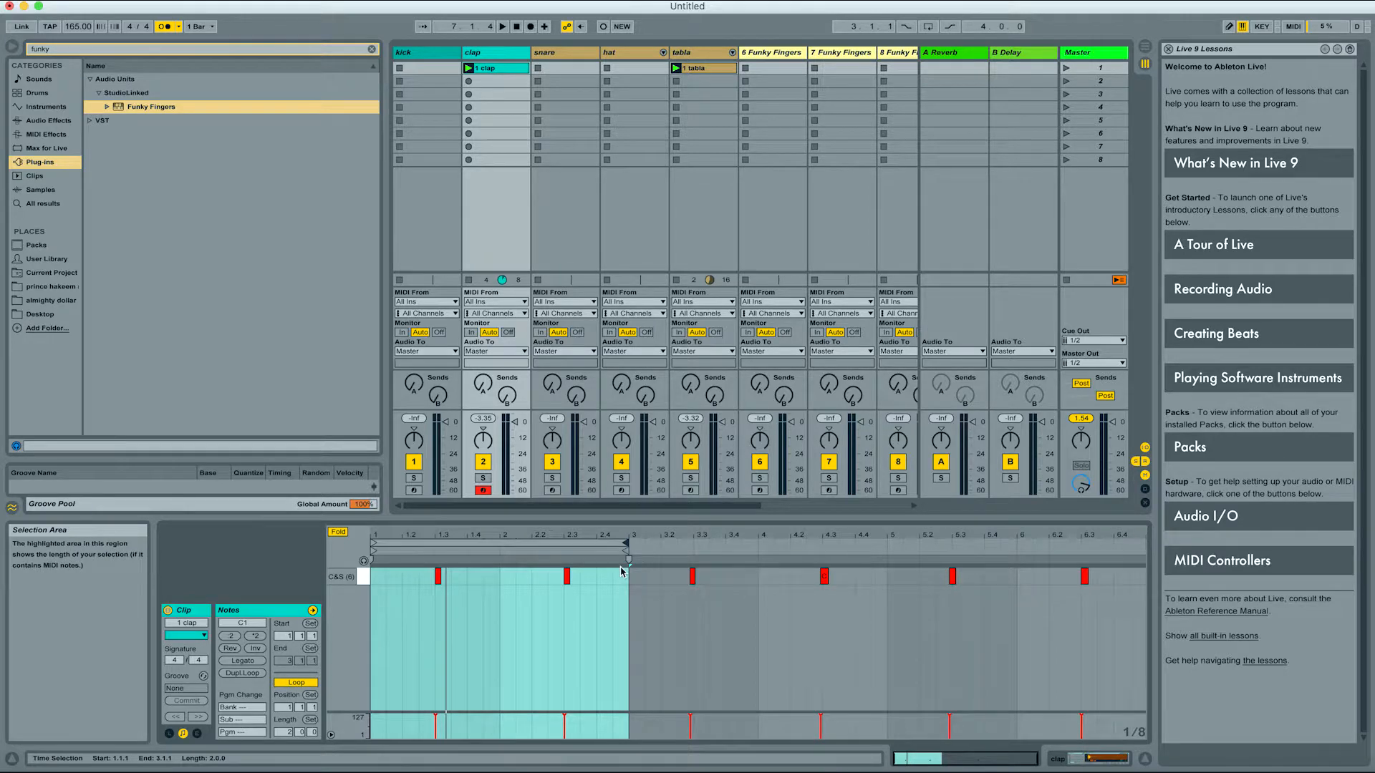
key("space")
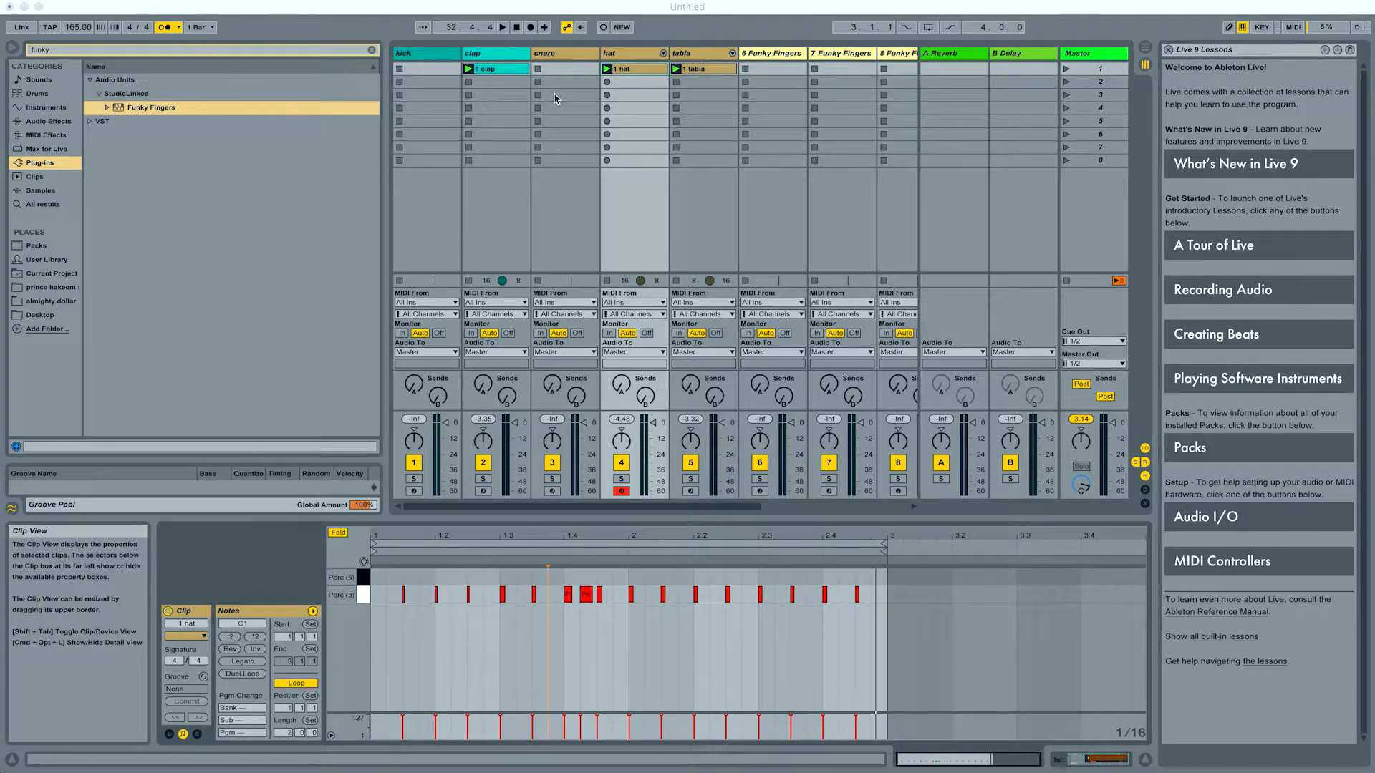
Step: Insert an empty MIDI clip in the hat track's second slot and extend its loop end to 2.1.4
left_click(623, 71)
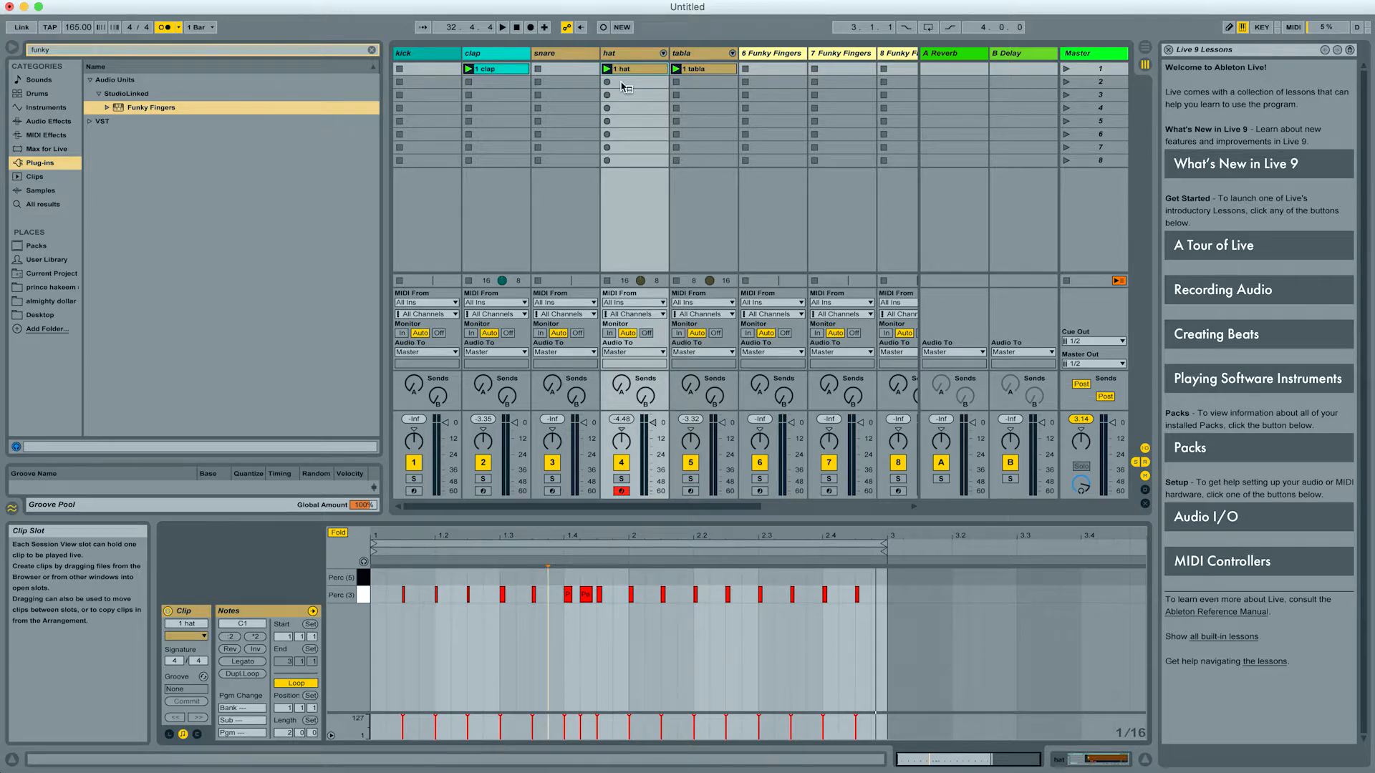
right_click(622, 84)
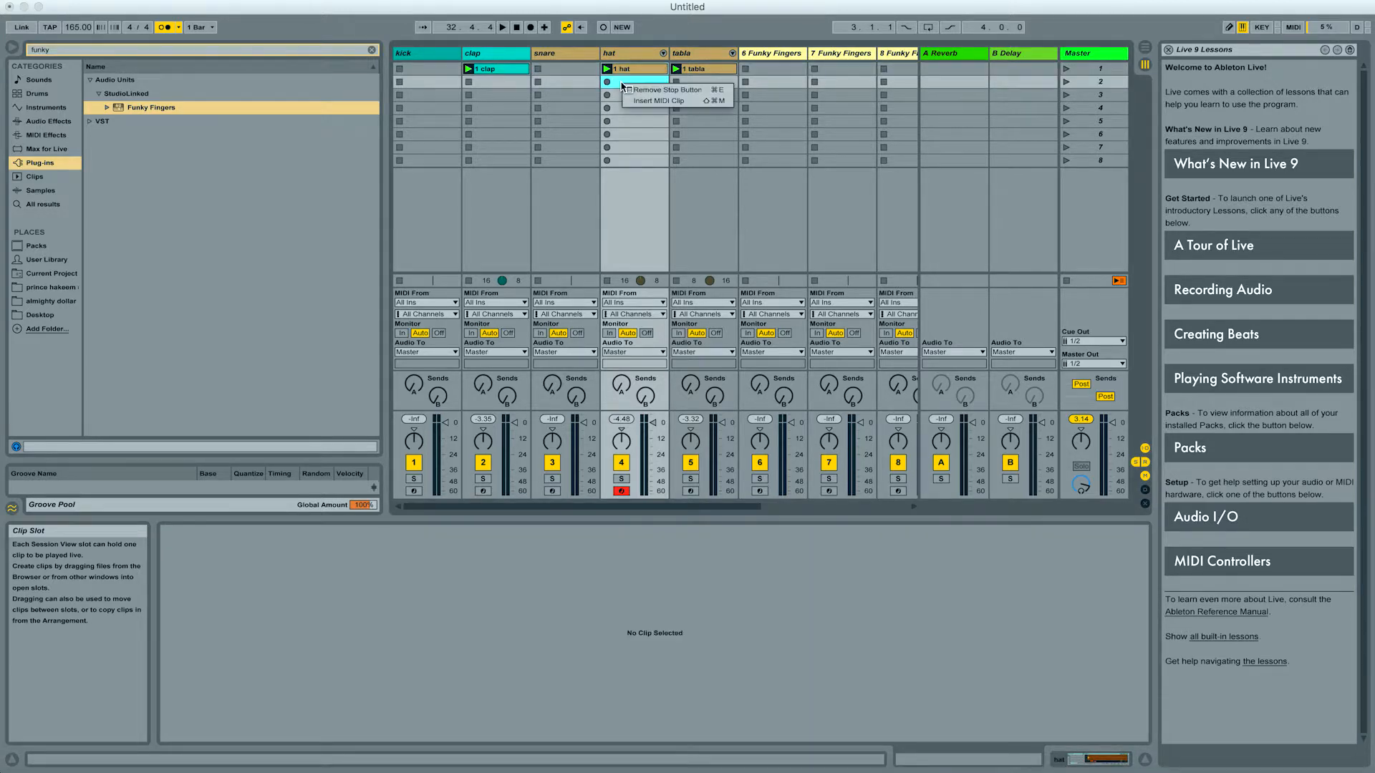
left_click(643, 101)
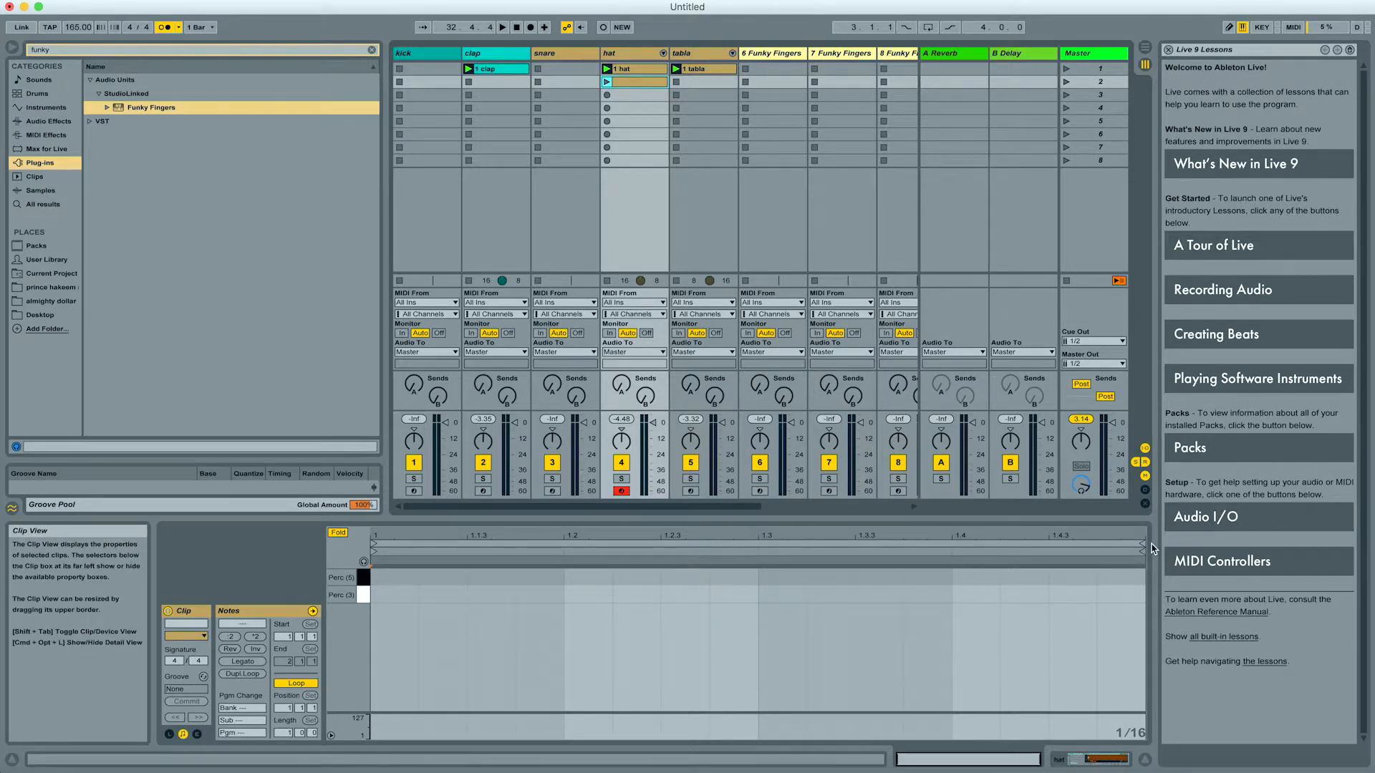
left_click_drag(1143, 544, 850, 565)
double_click(823, 540)
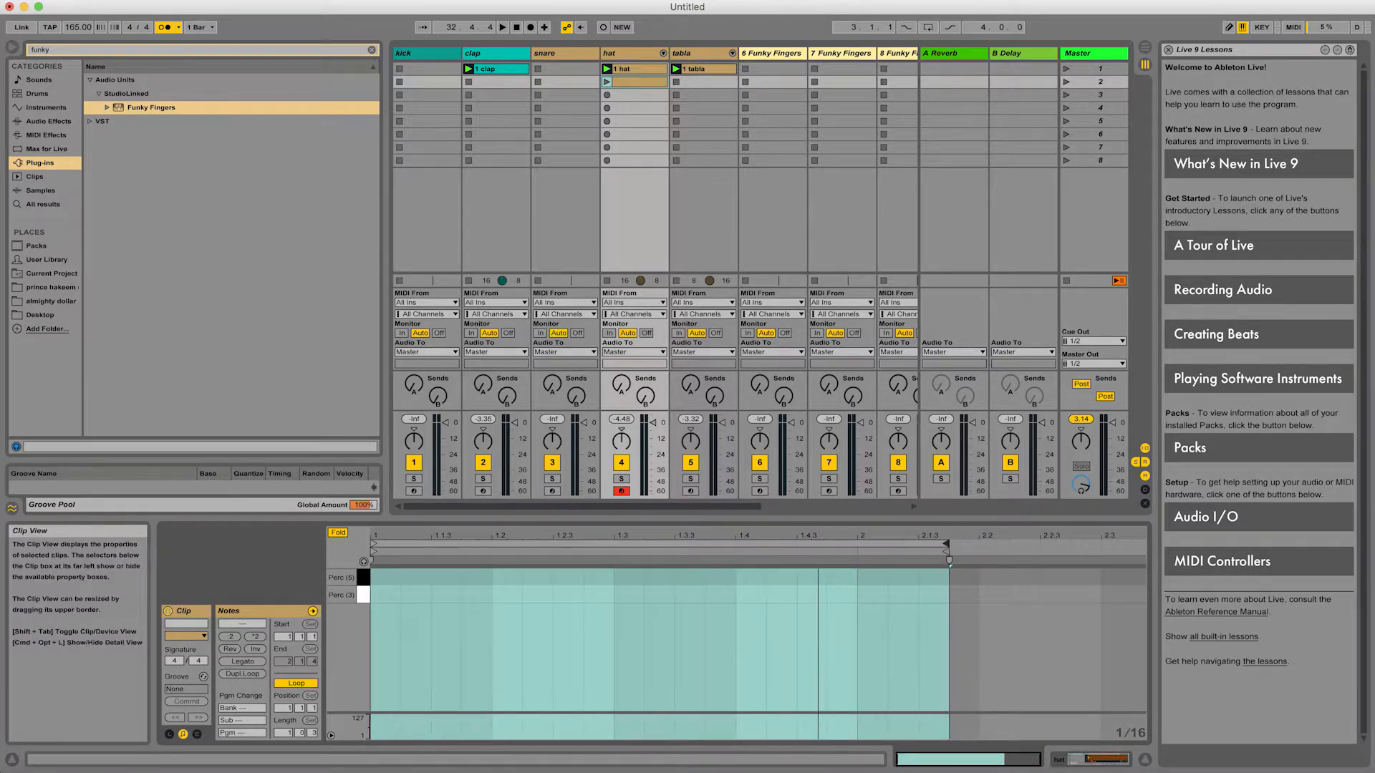
Step: Turn on Draw Mode and draw a run of sixteenth Perc (3) notes across the first bar of the new hat clip
left_click(400, 592)
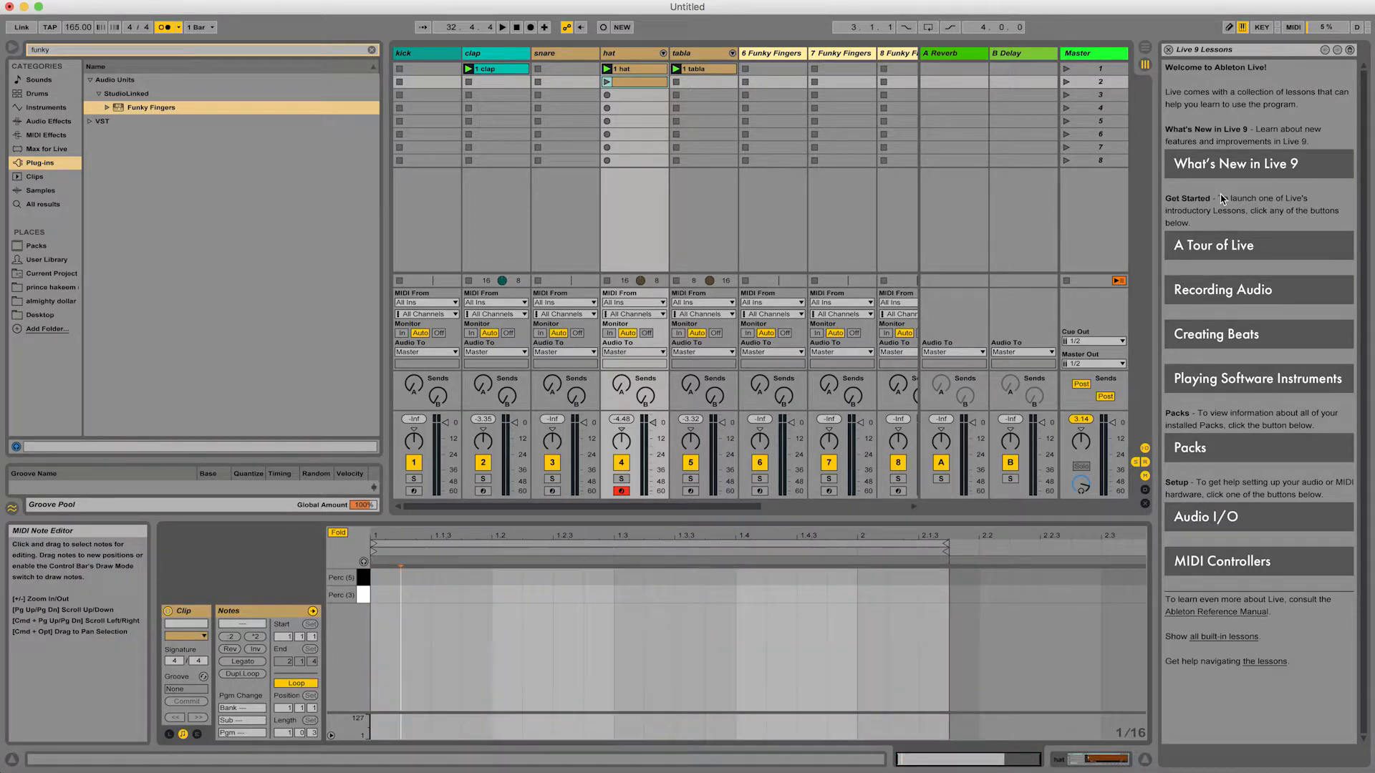
left_click(1230, 29)
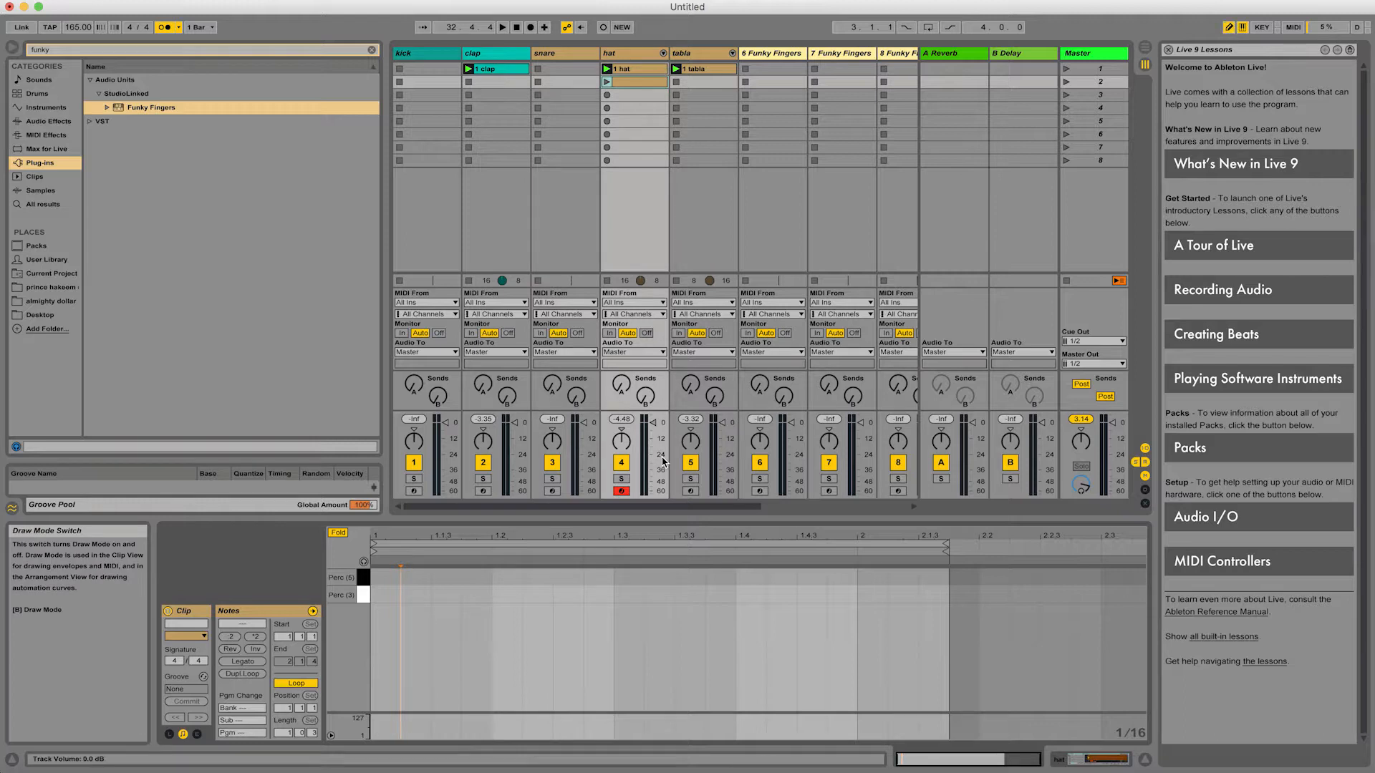
left_click(384, 594)
left_click(444, 594)
left_click_drag(531, 592, 665, 591)
left_click_drag(710, 592, 755, 591)
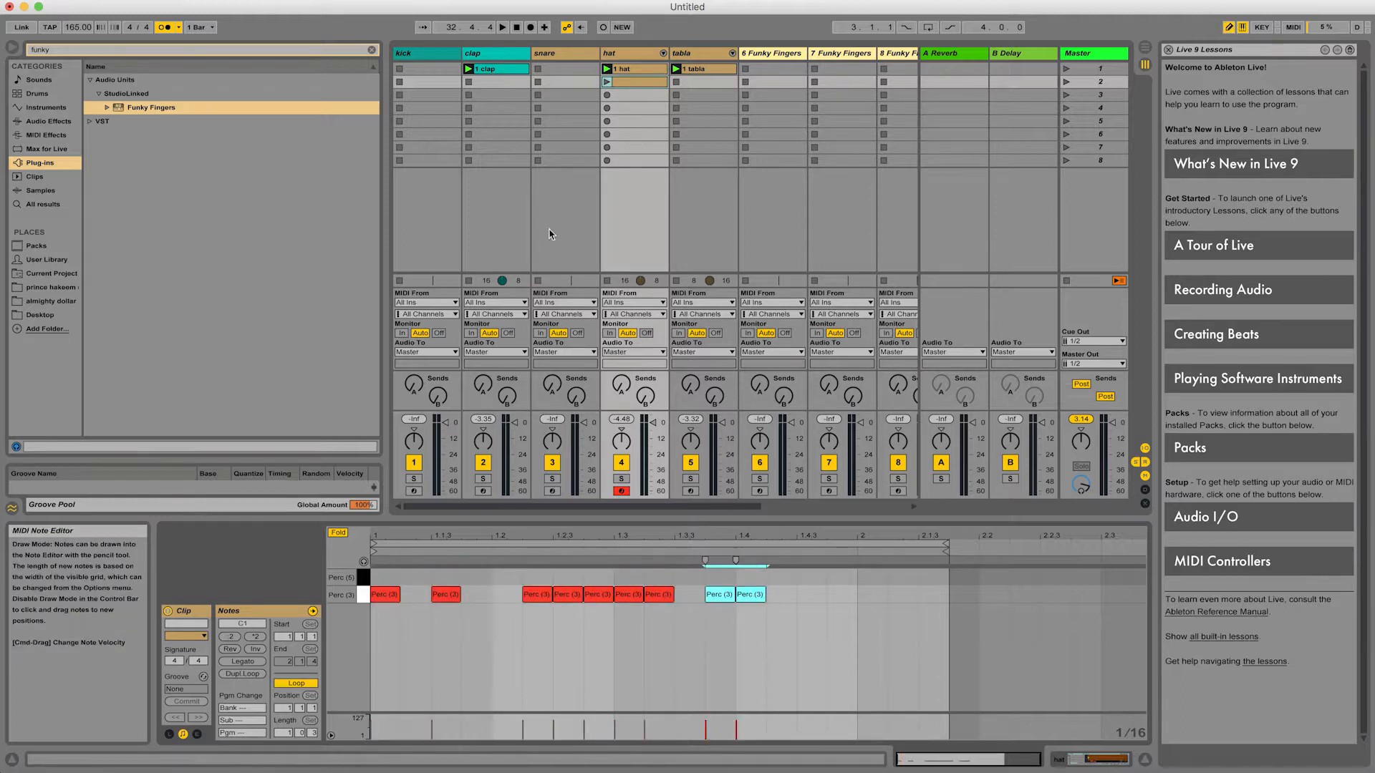
Step: Play the drawn hat clip, delete it from the second slot and stop playback
left_click(606, 83)
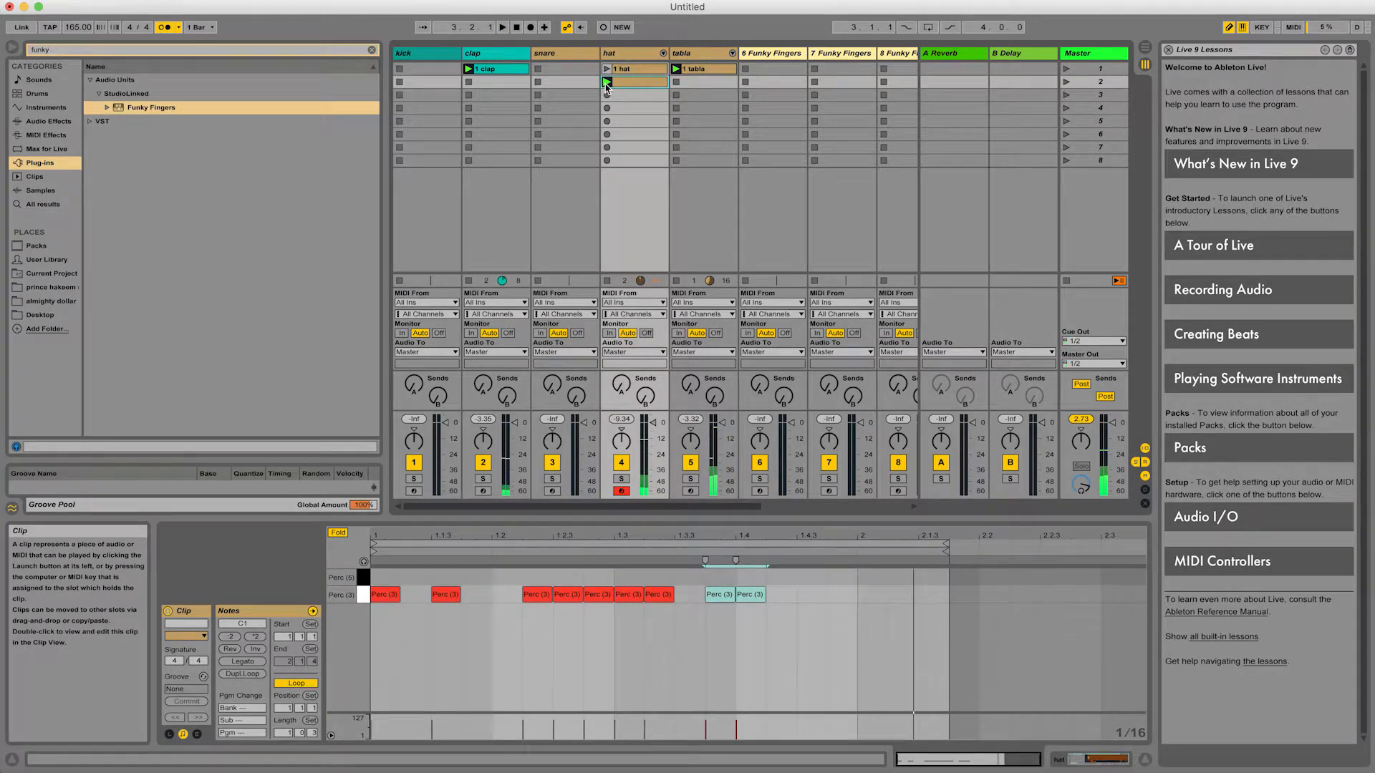
key("Delete")
key("space")
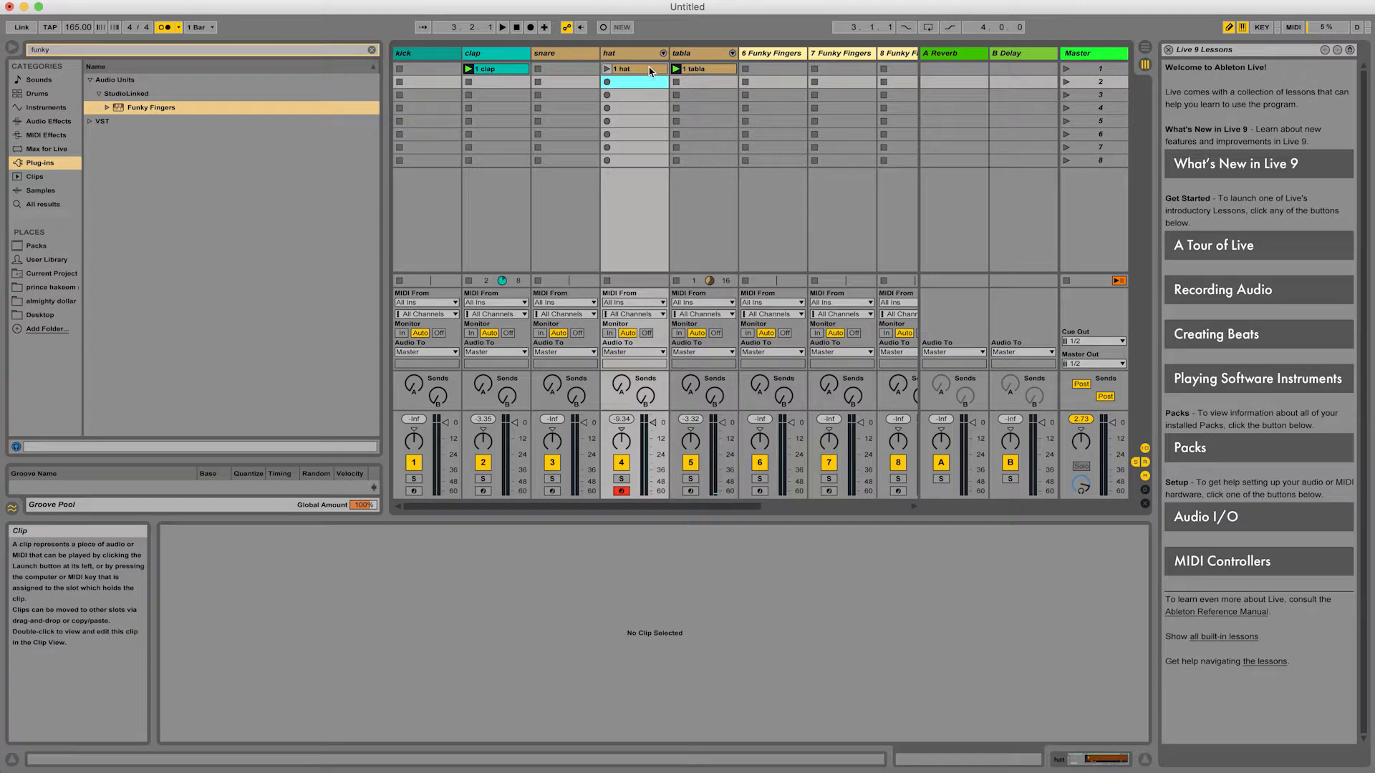
Step: Launch the recorded hat clip in the track's first slot
left_click(608, 70)
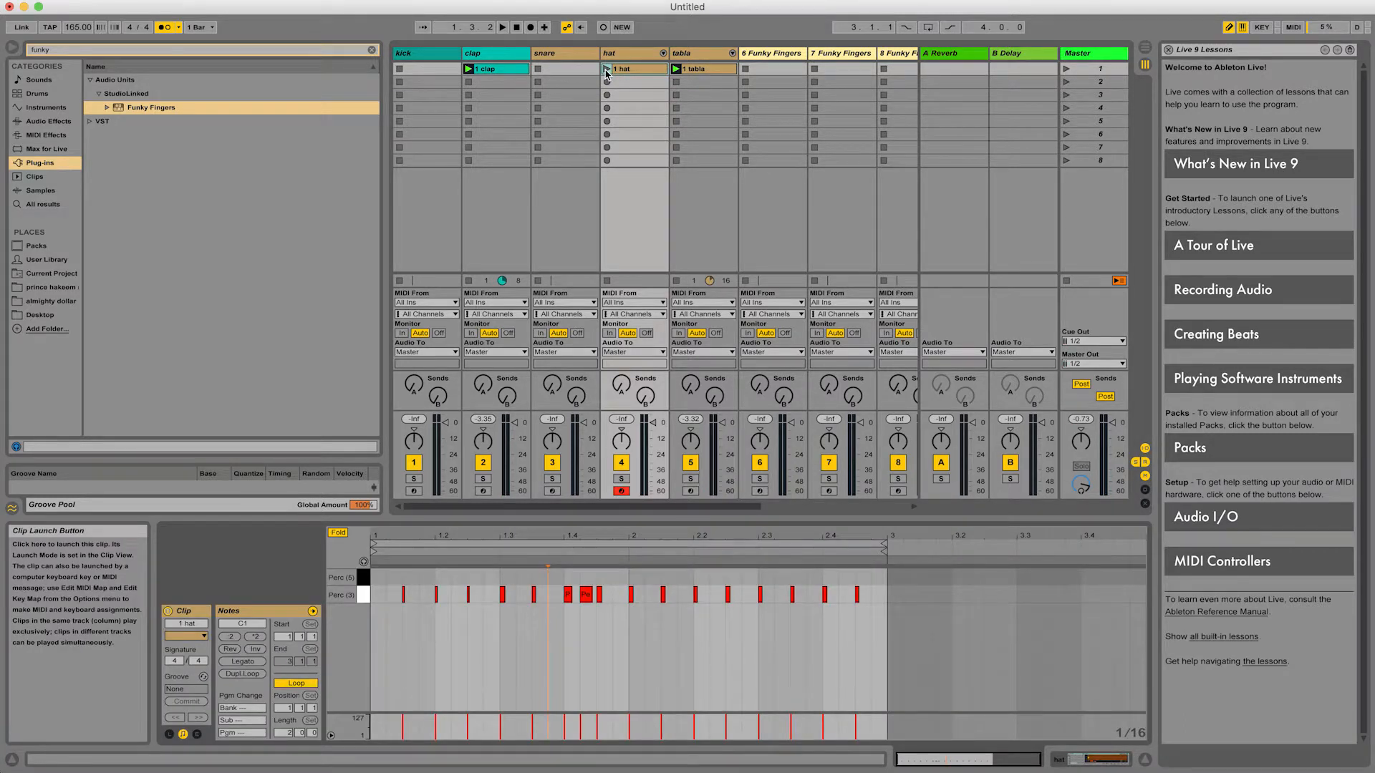
left_click(607, 69)
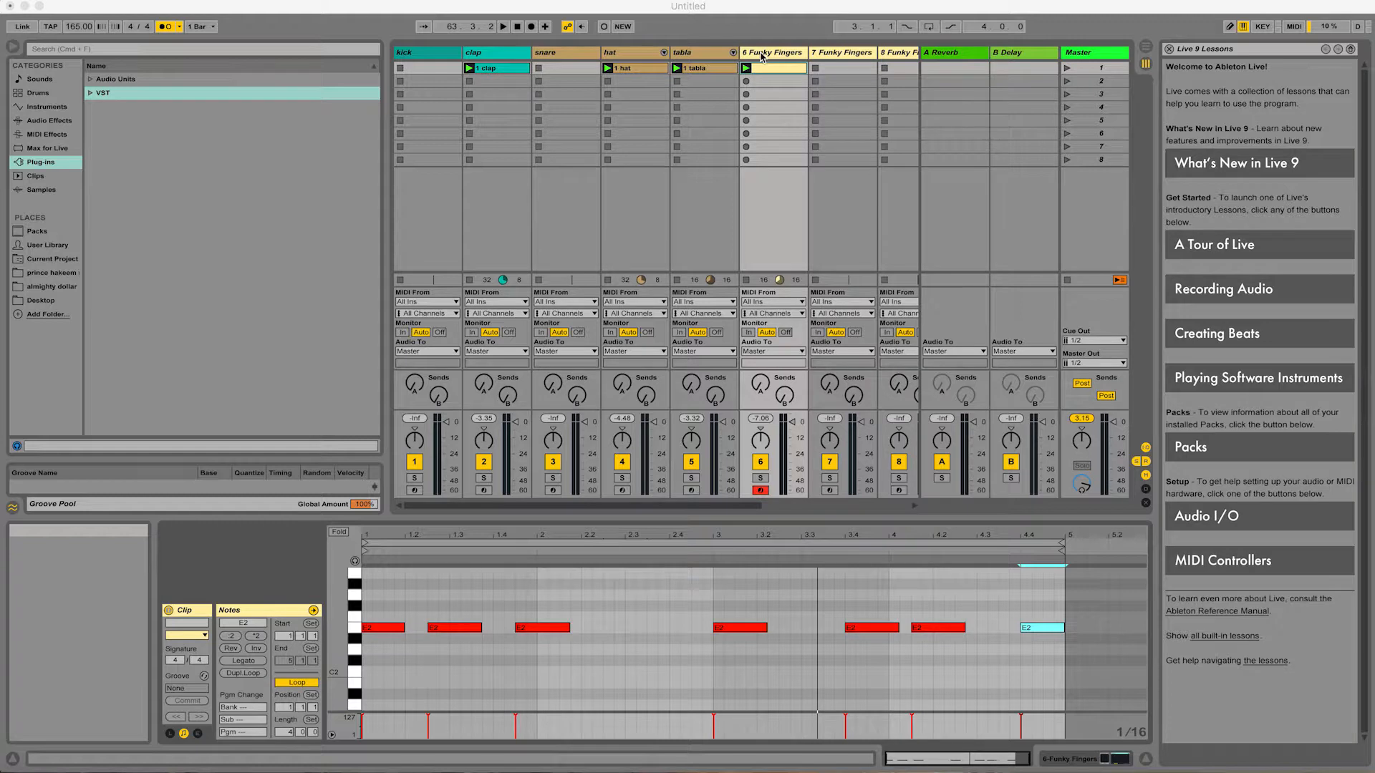
Step: View the Funky Fingers preset on track 6, reopen that track's MIDI clip and start playback
left_click(761, 55)
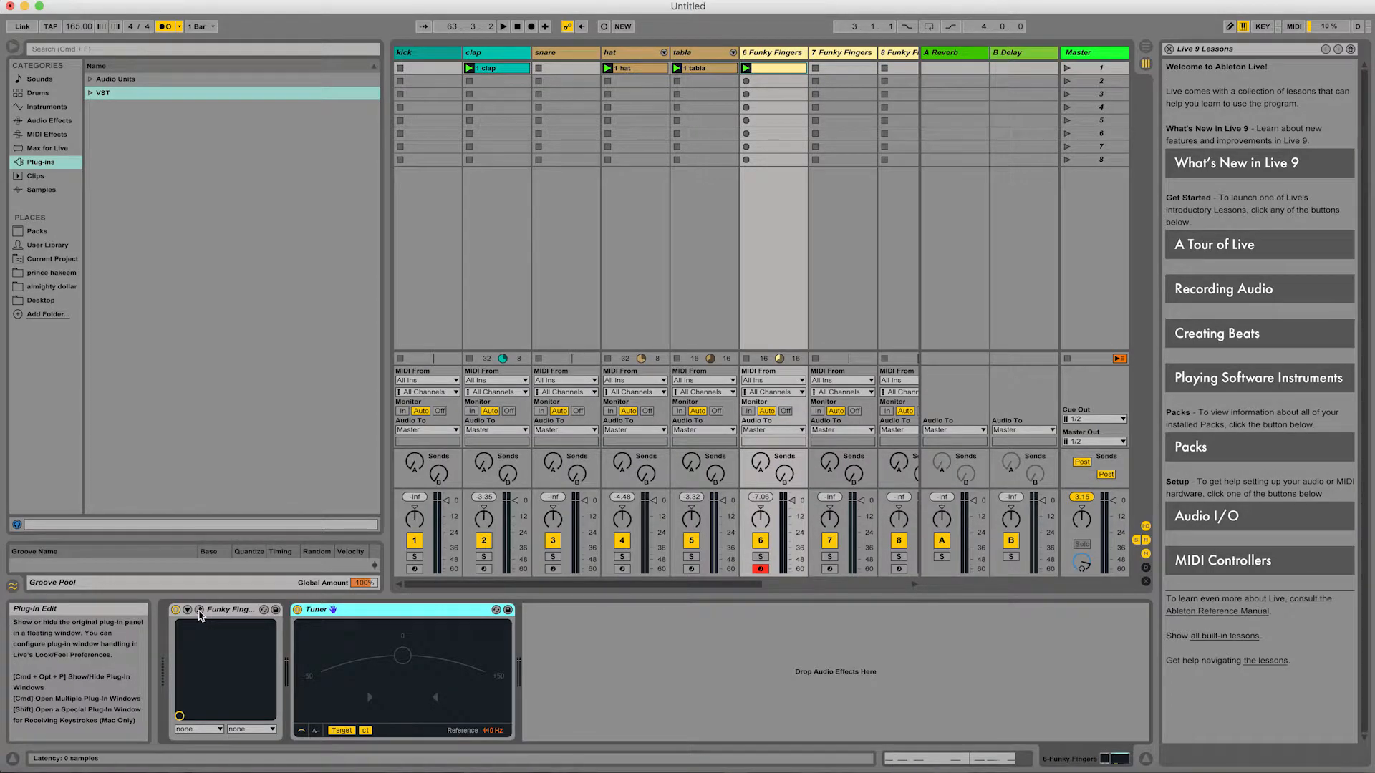
left_click(200, 610)
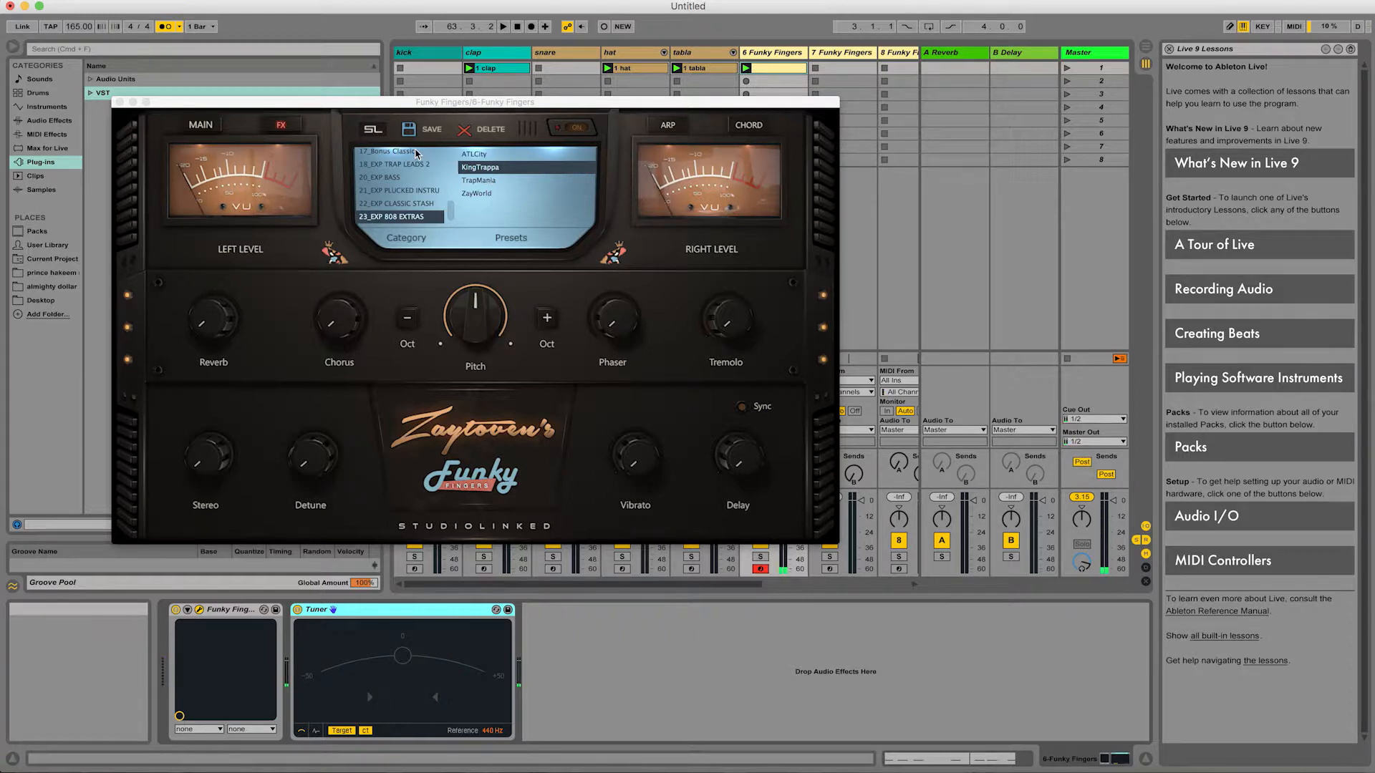
left_click(119, 103)
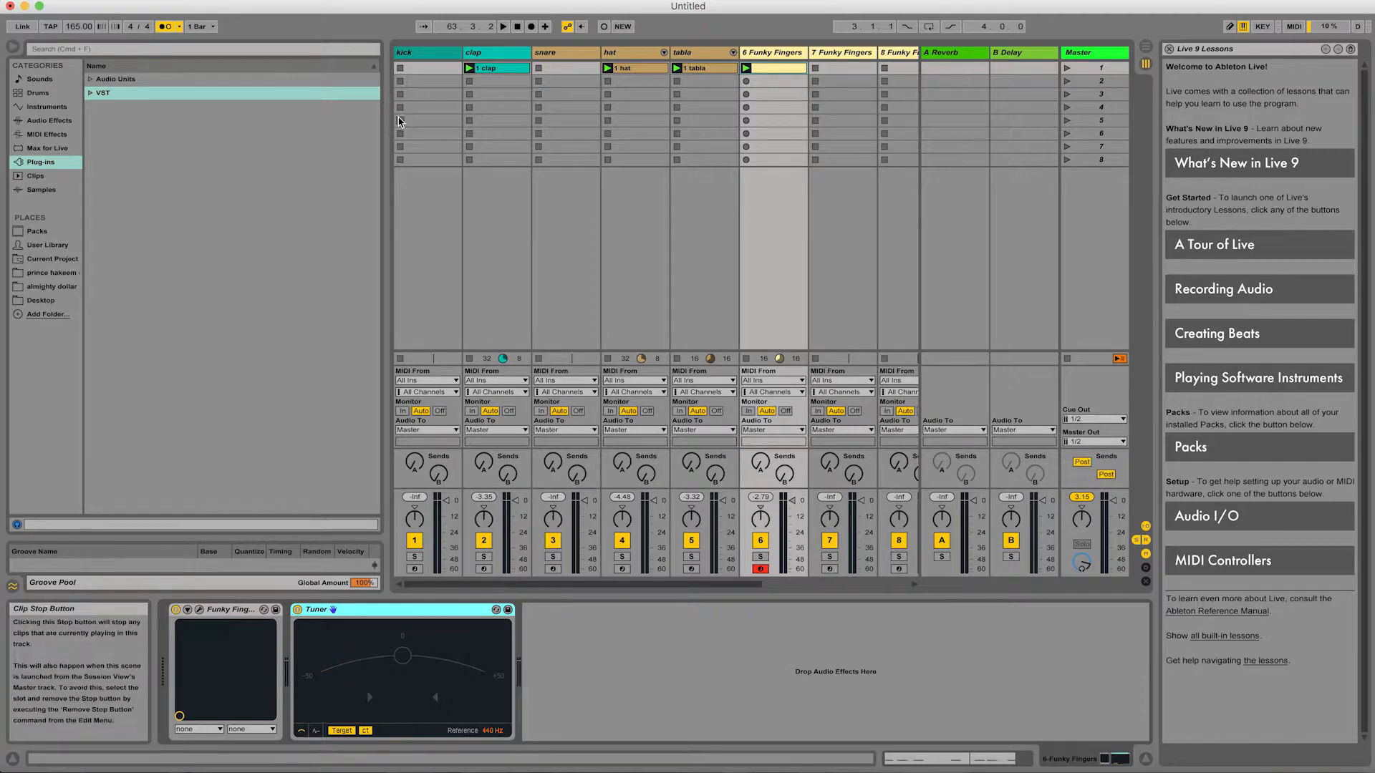
double_click(764, 70)
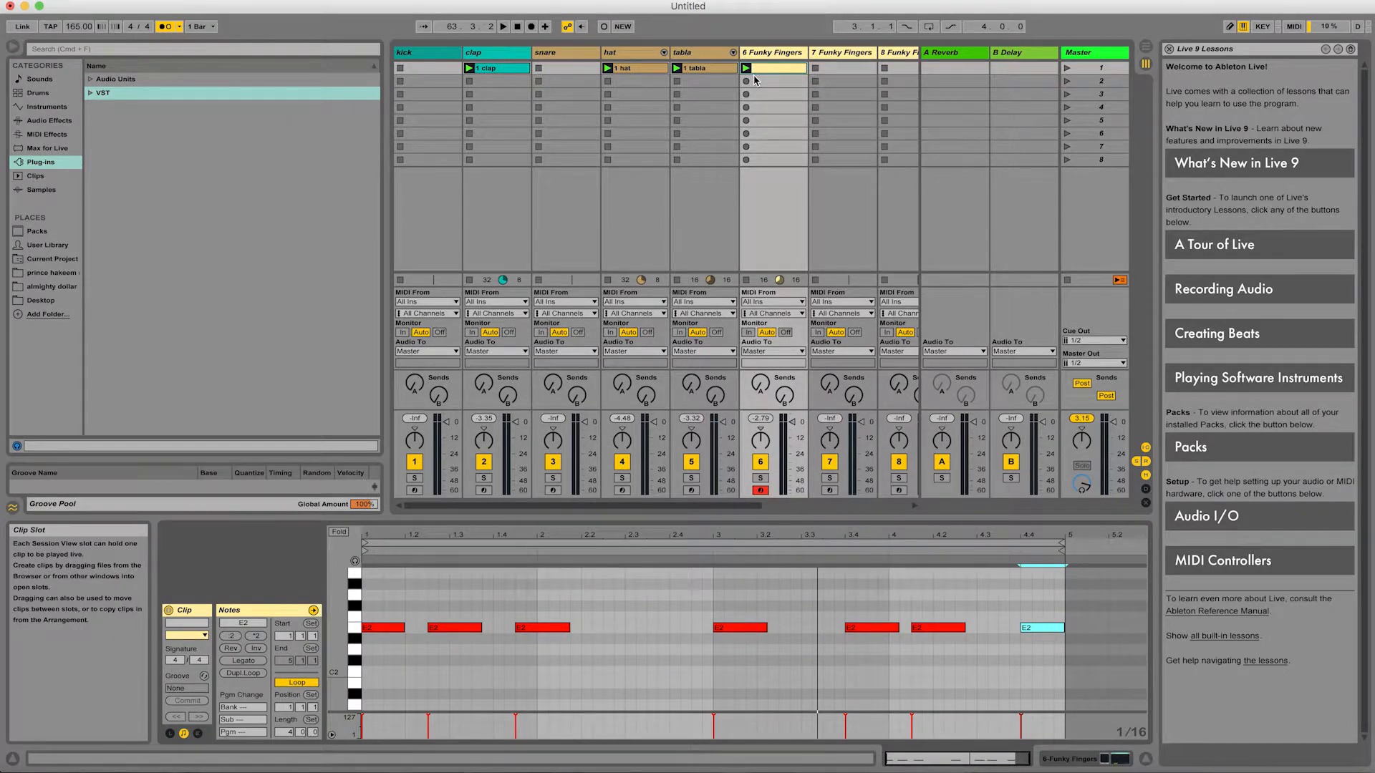
key("space")
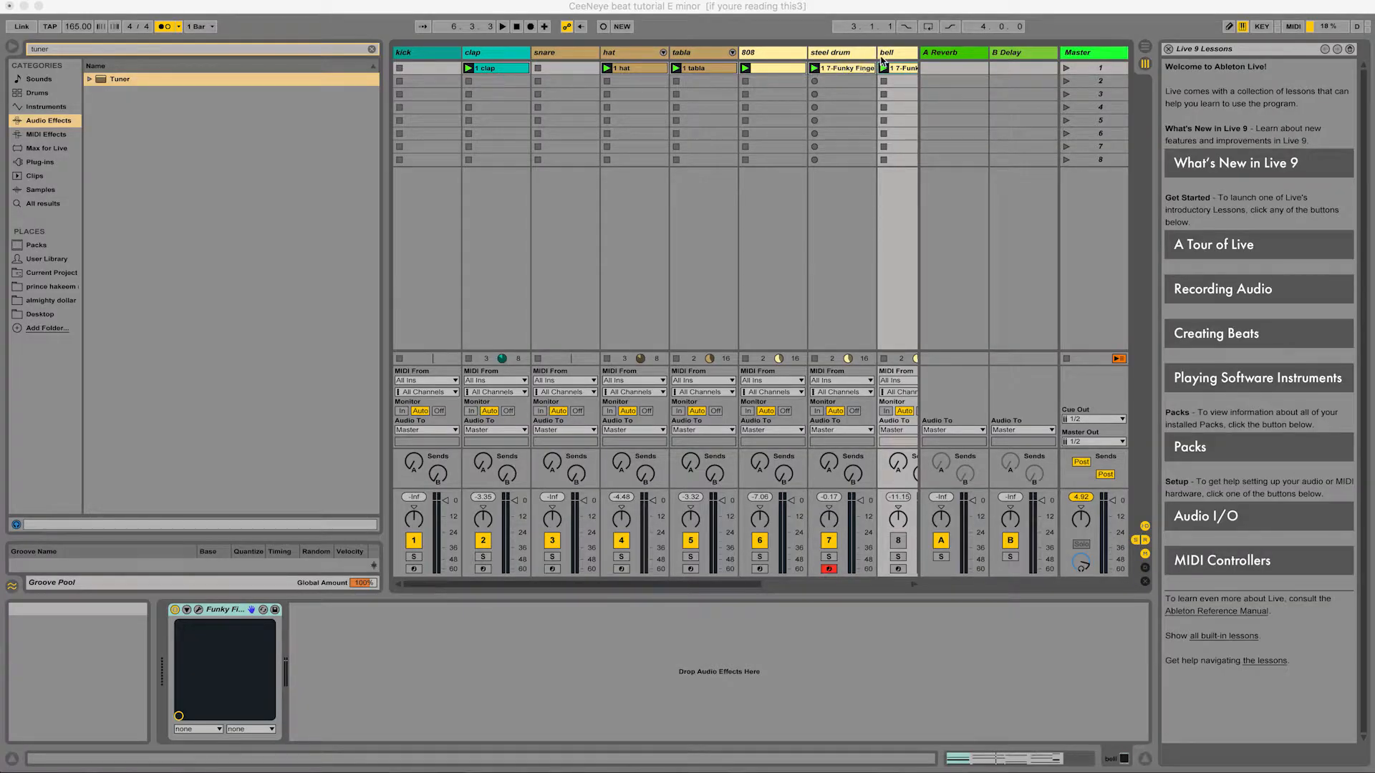
Step: Open the steel drum clip's notes, play the set briefly and stop playback
left_click(847, 70)
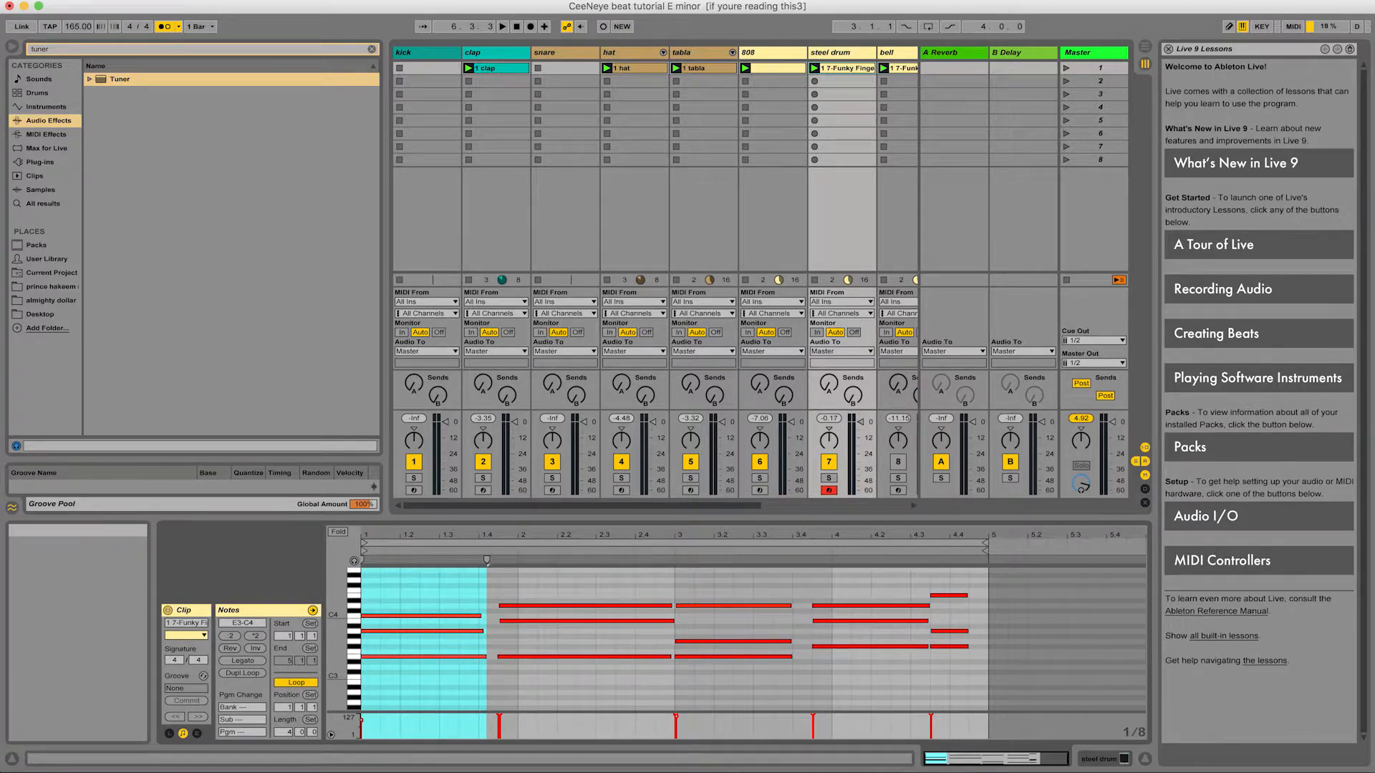
left_click(0, 0)
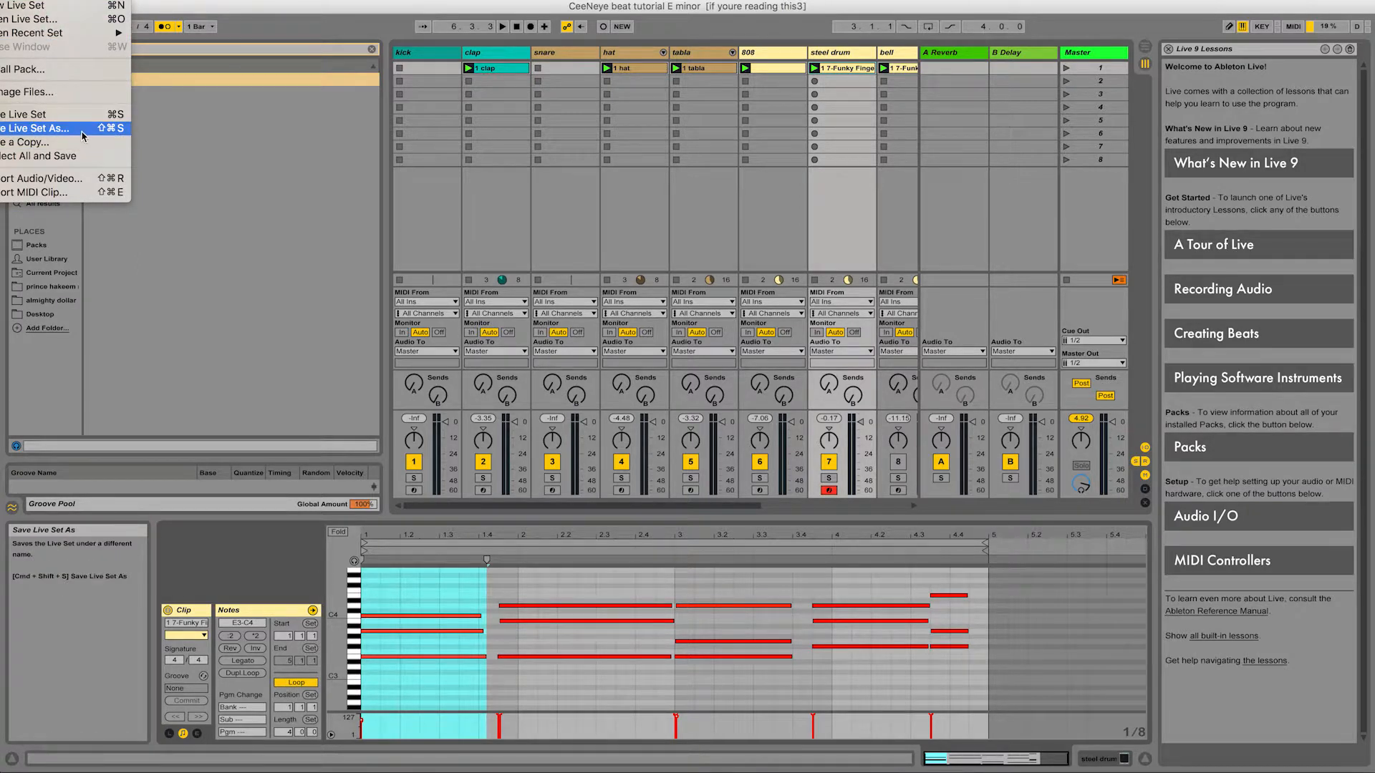
left_click(230, 141)
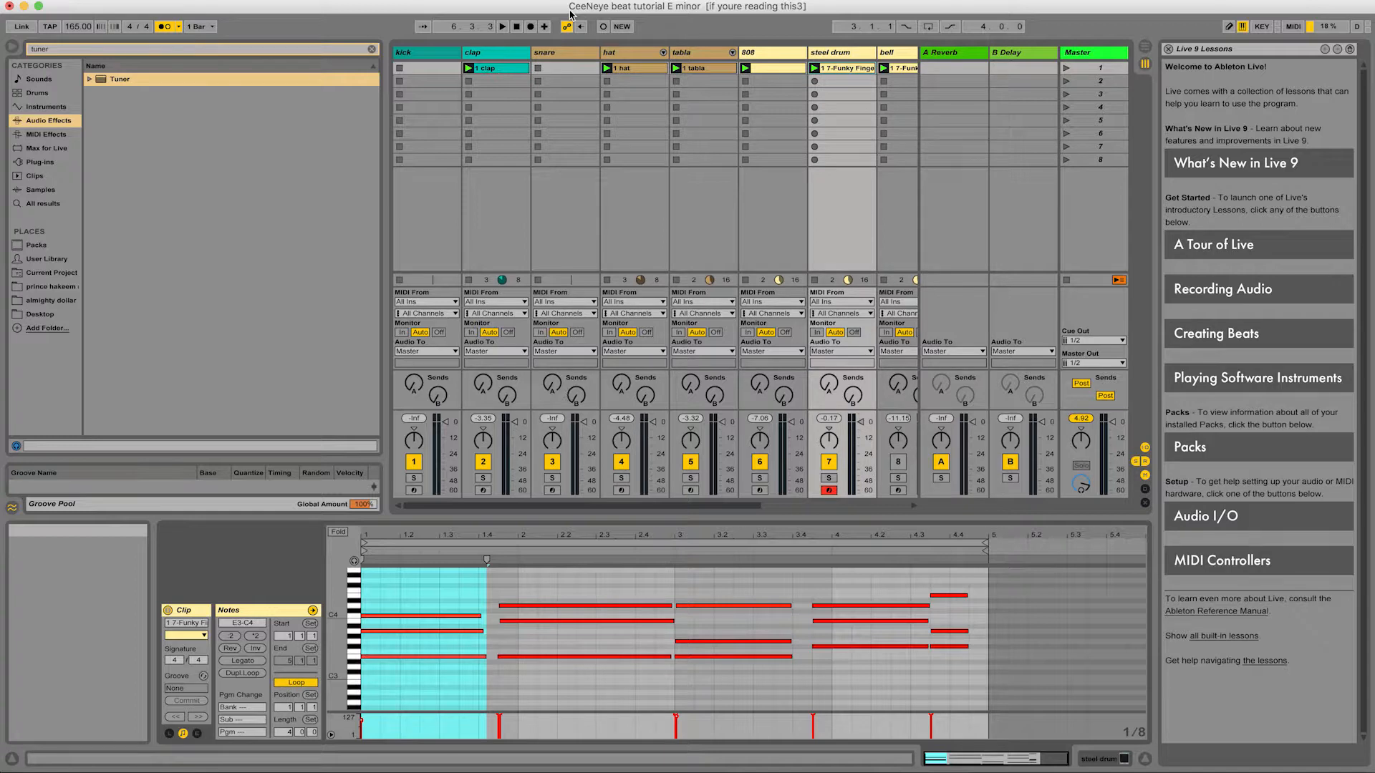
key("space")
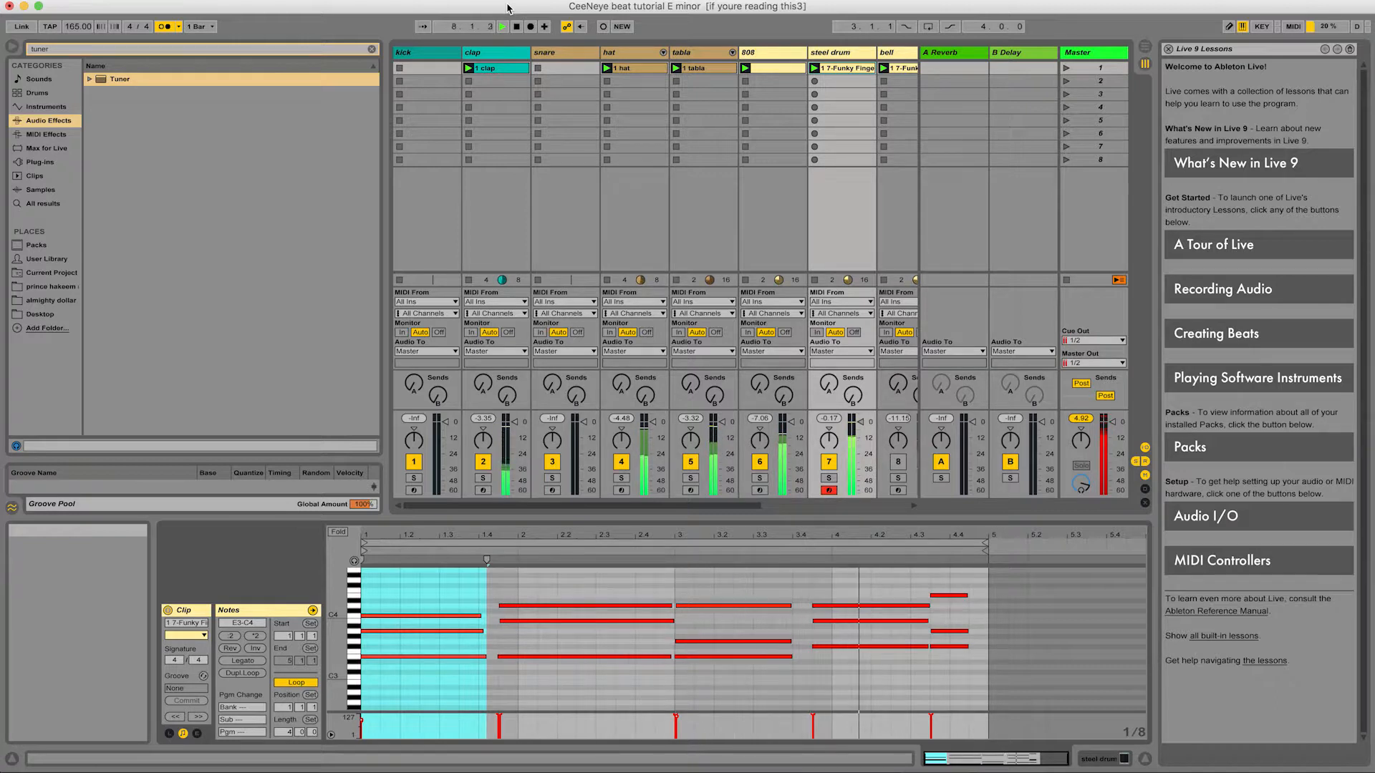
key("space")
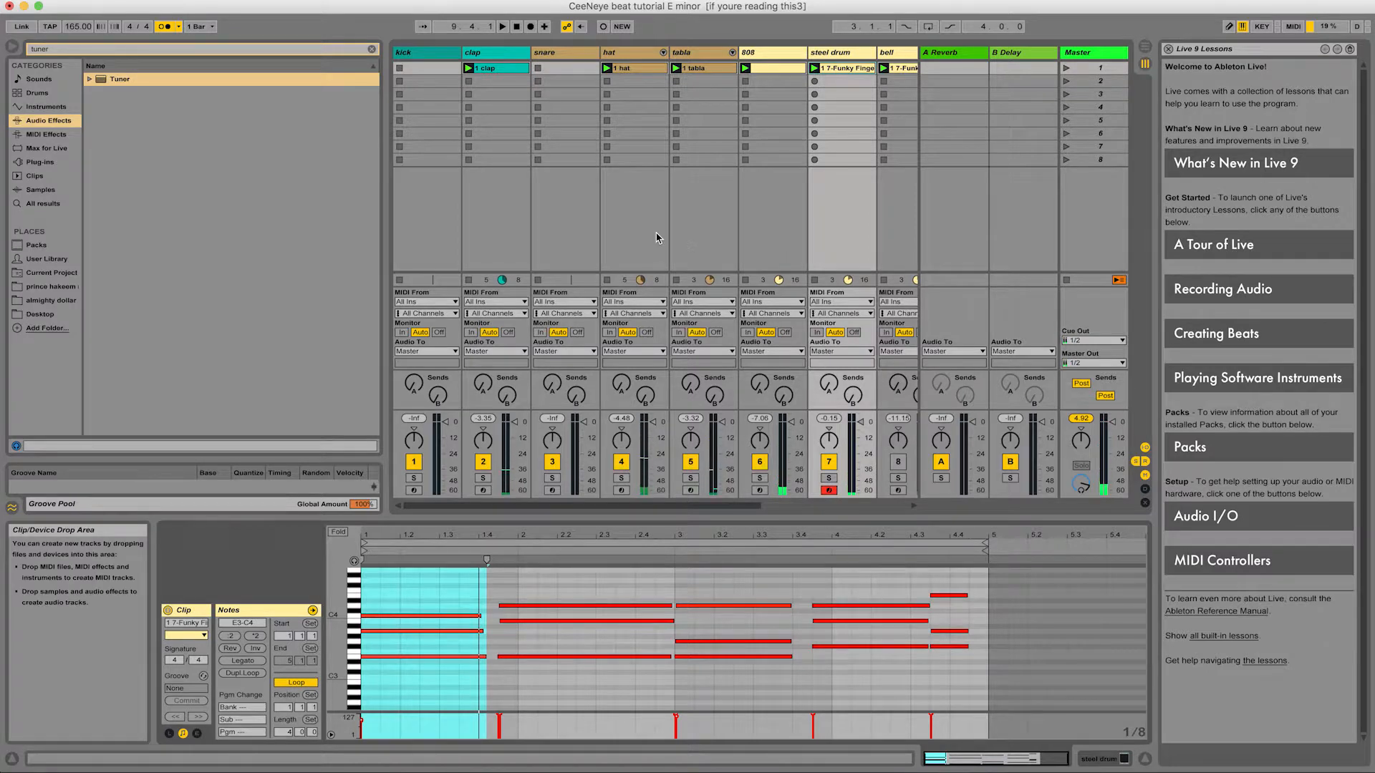
Step: Open the bell track's clip, turn the bell track on and play the set
scroll(659, 238, "right", 3)
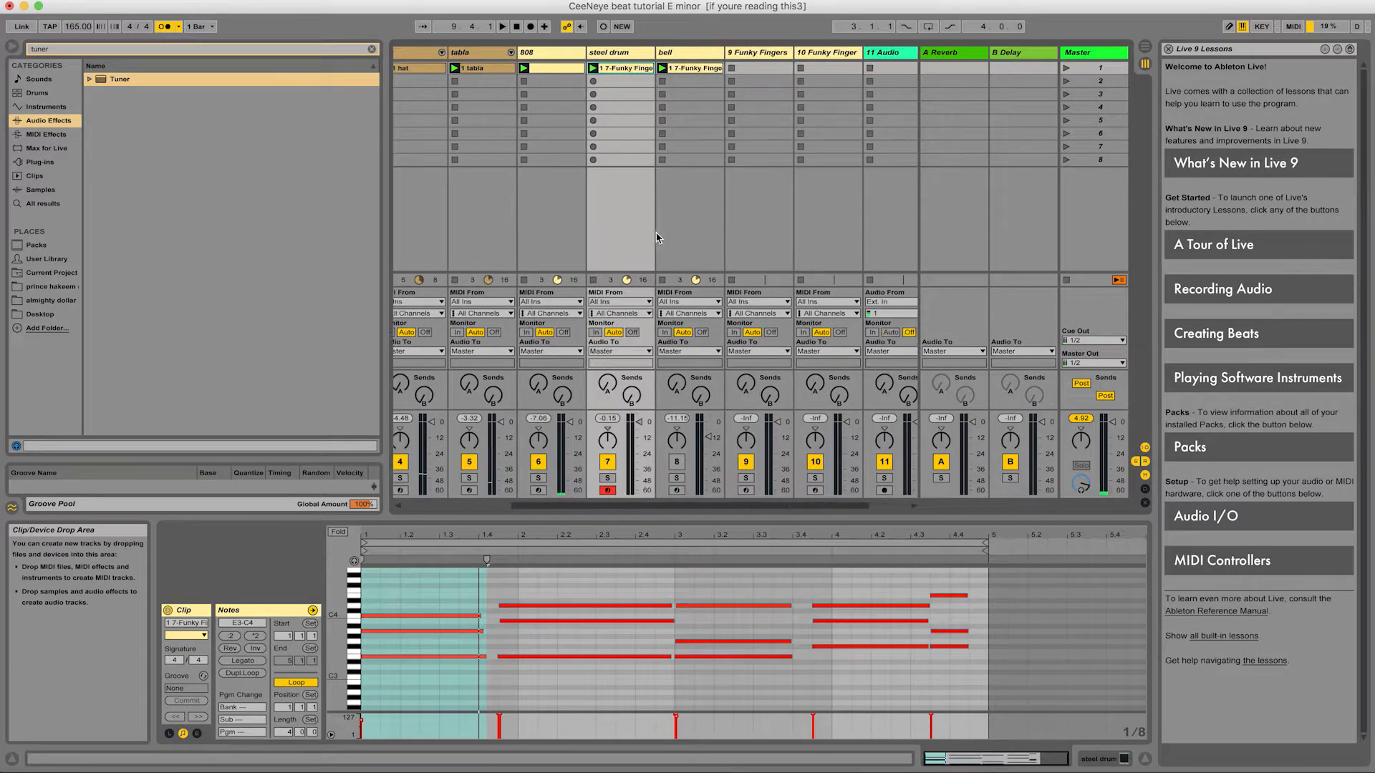
left_click(666, 53)
left_click(691, 69)
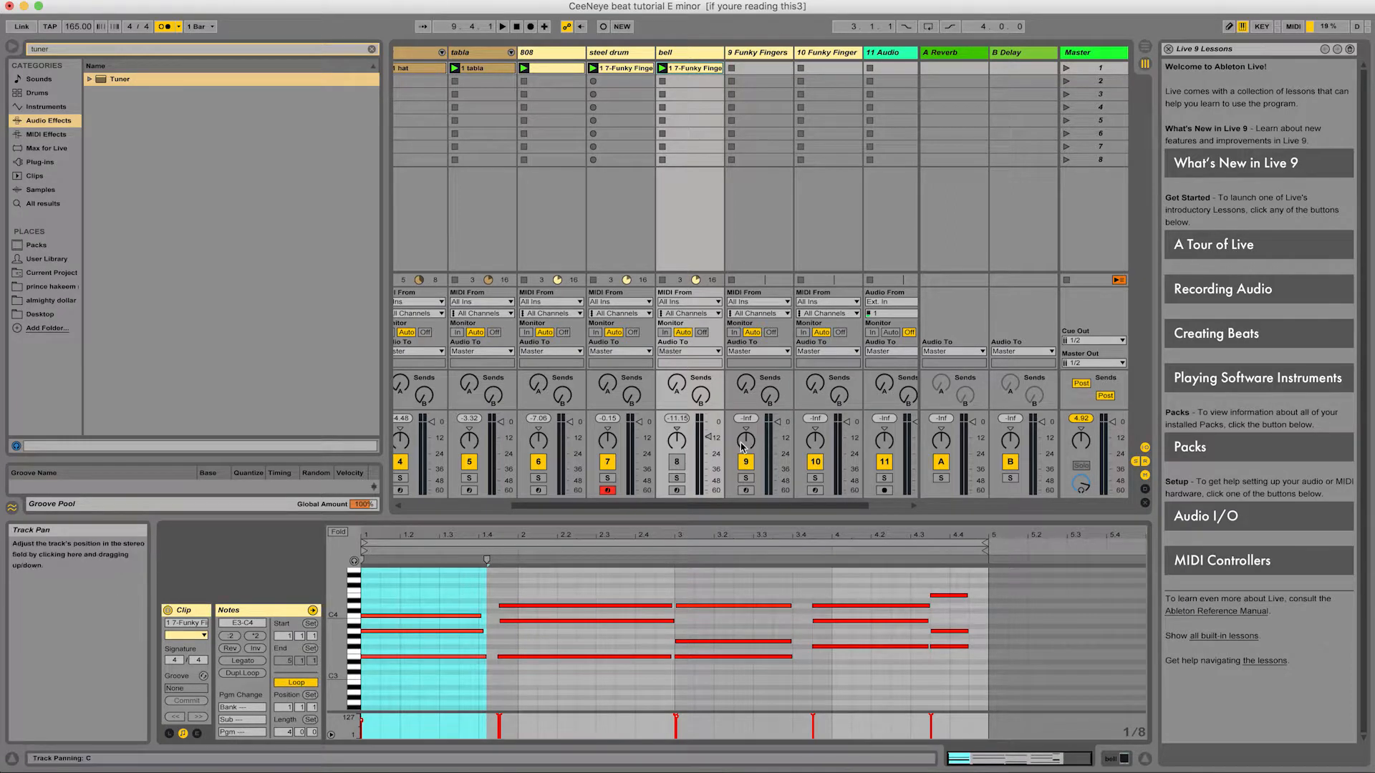
left_click(677, 464)
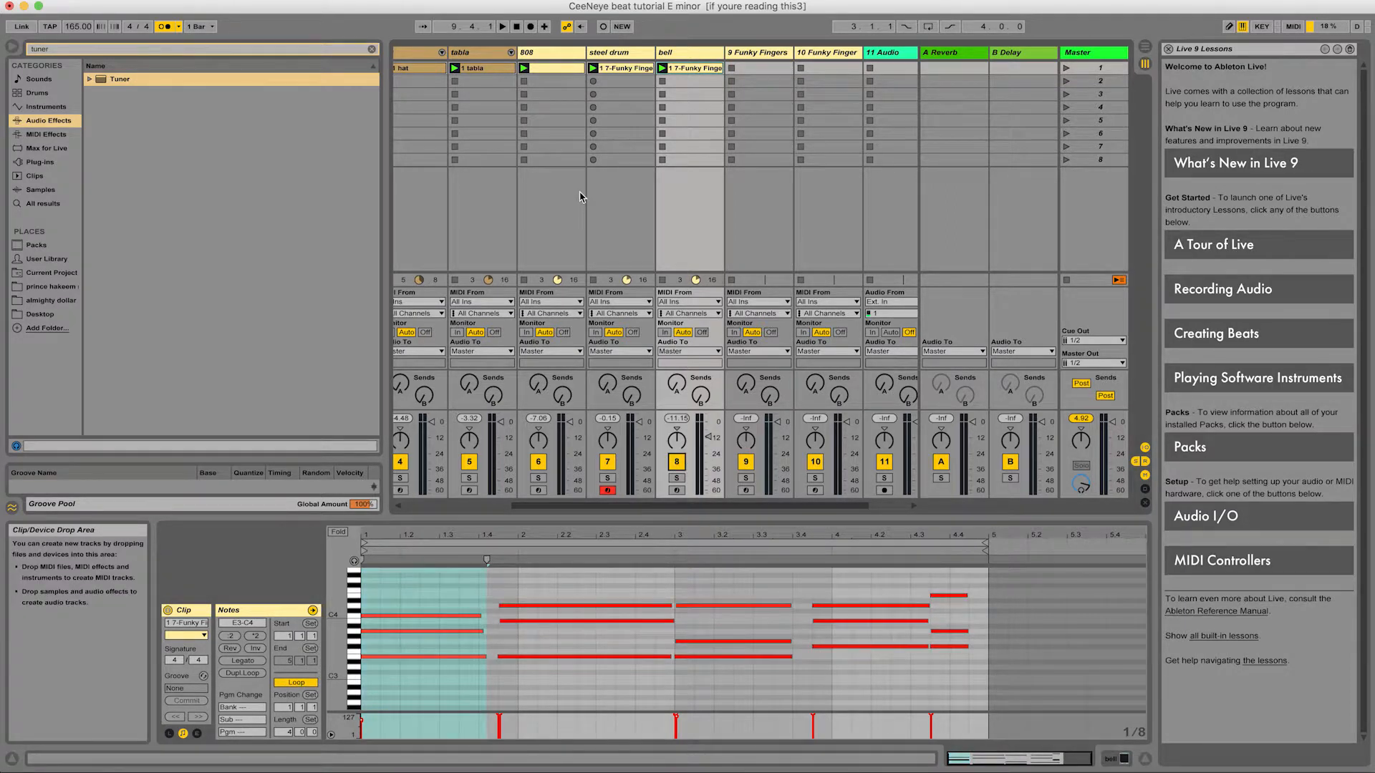
key("space")
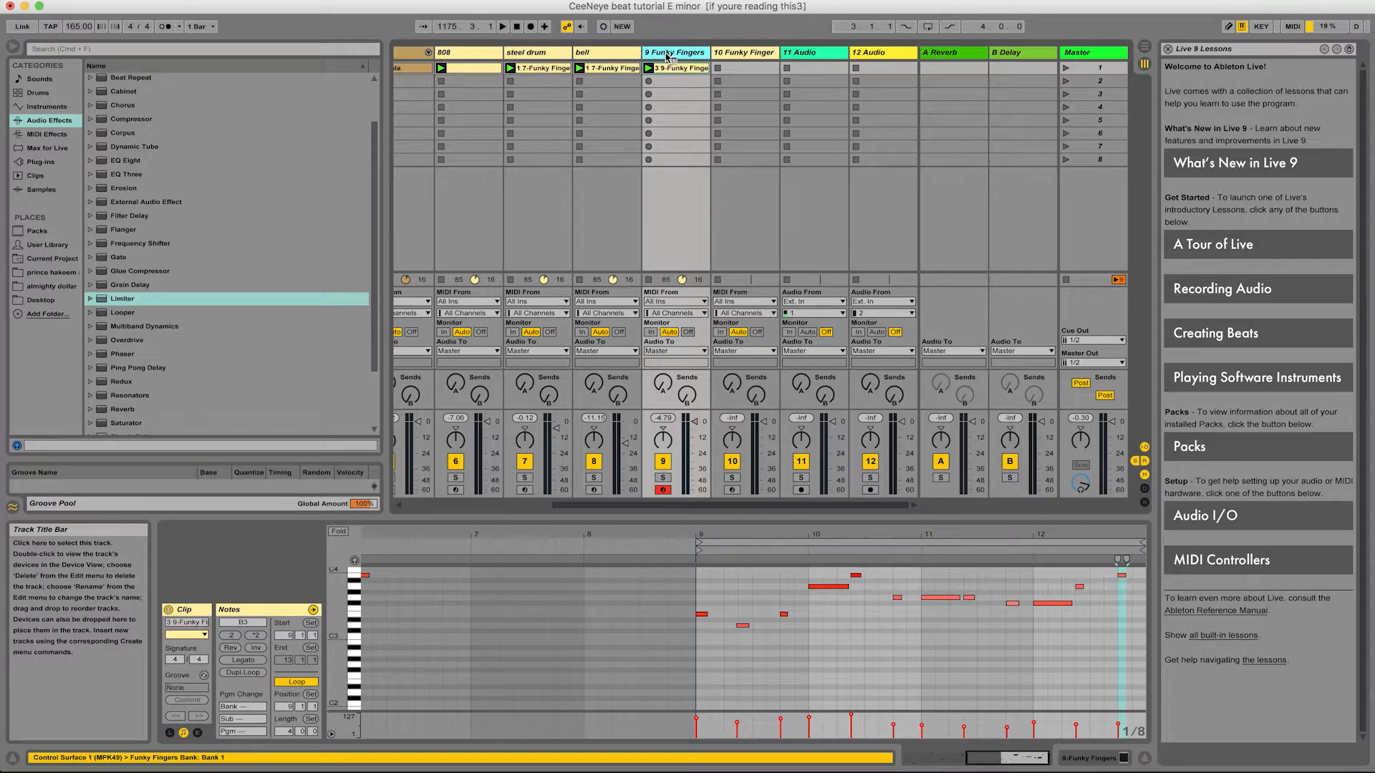
Step: Rename the 9 Funky Fingers track as flute
right_click(666, 55)
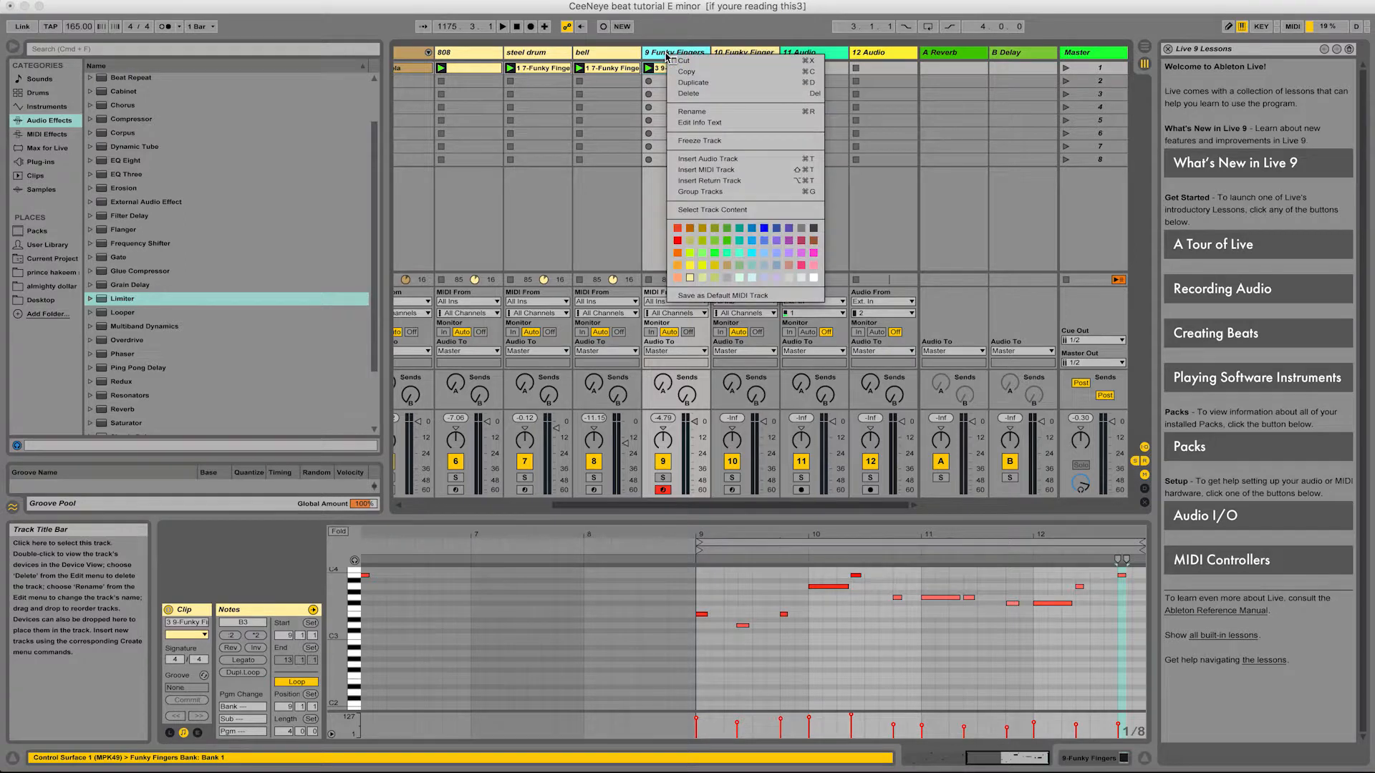
left_click(697, 115)
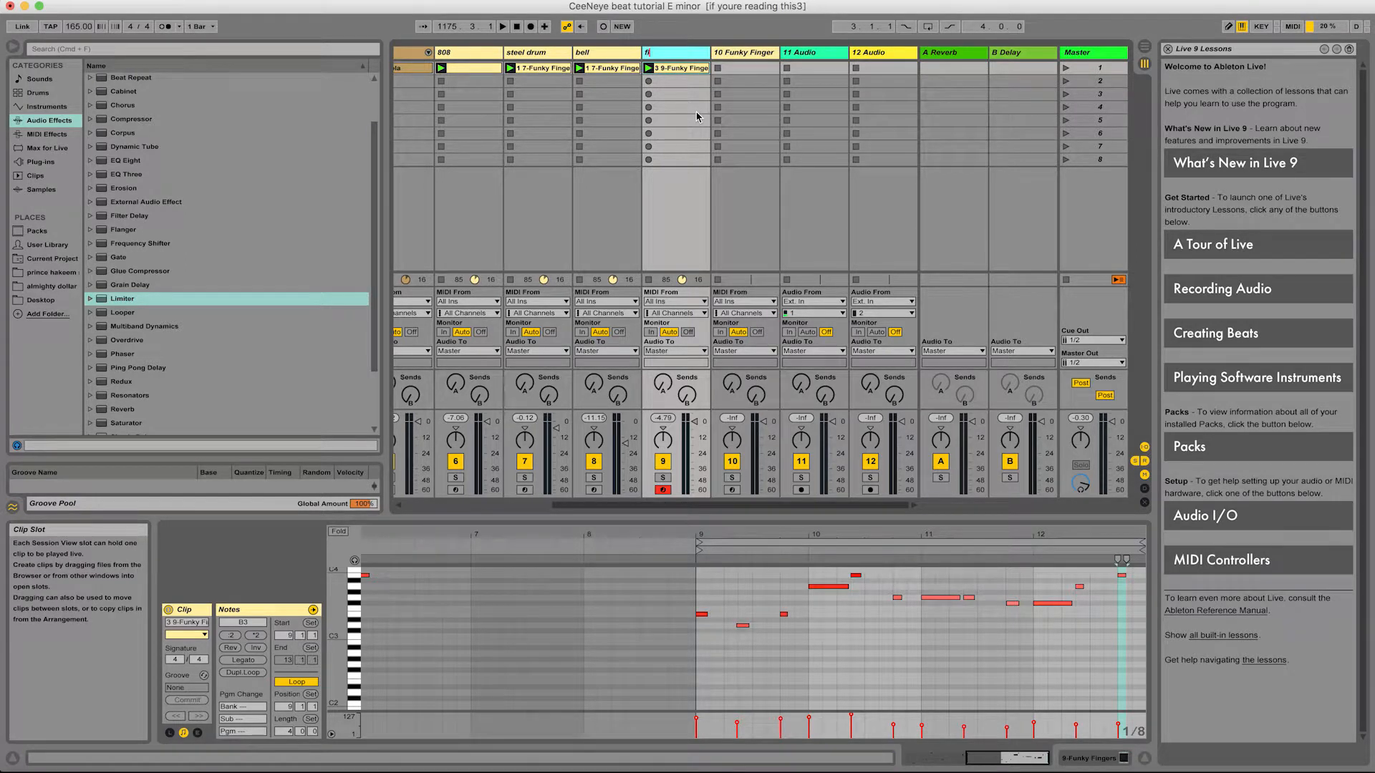
type("flute")
key("Return")
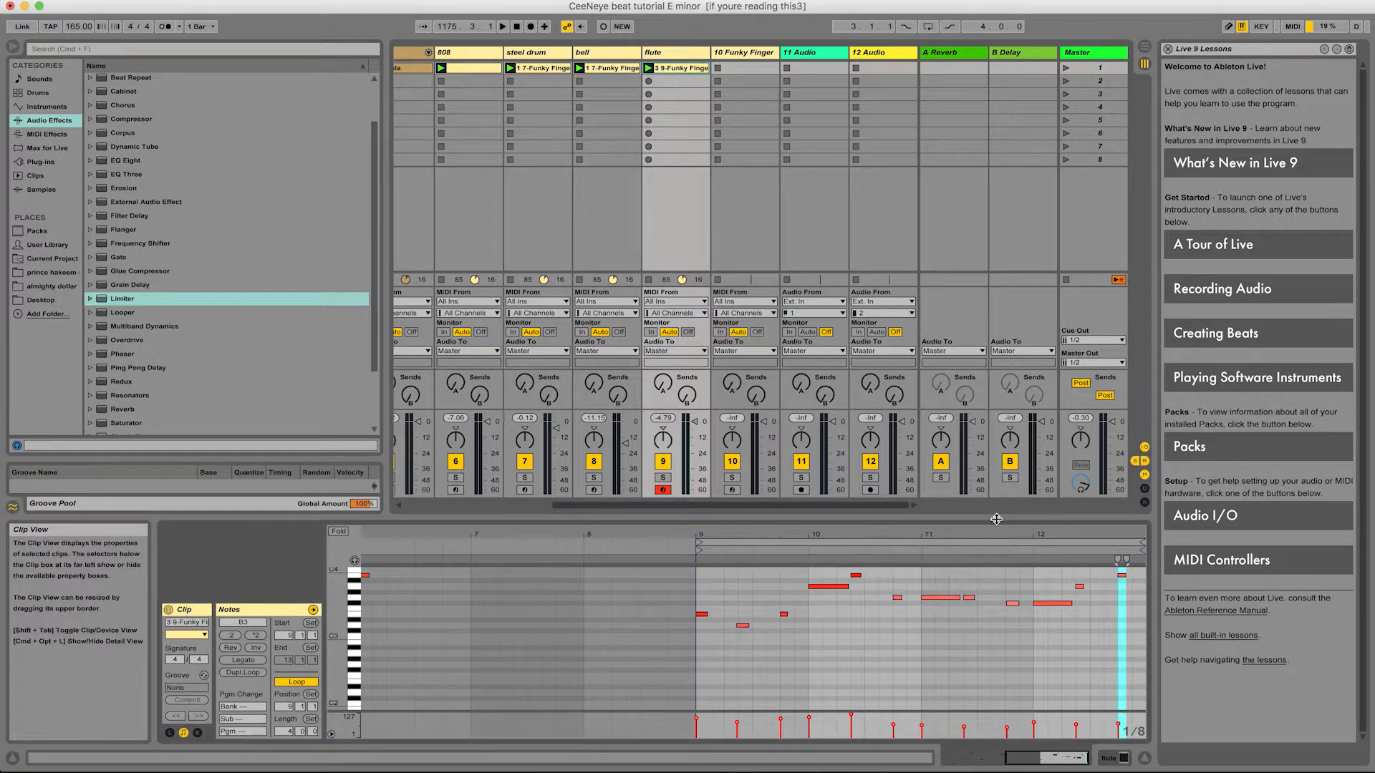
Step: Mute the steel drum and bell tracks and play the flute clip with the 808 track on
left_click_drag(792, 536, 792, 495)
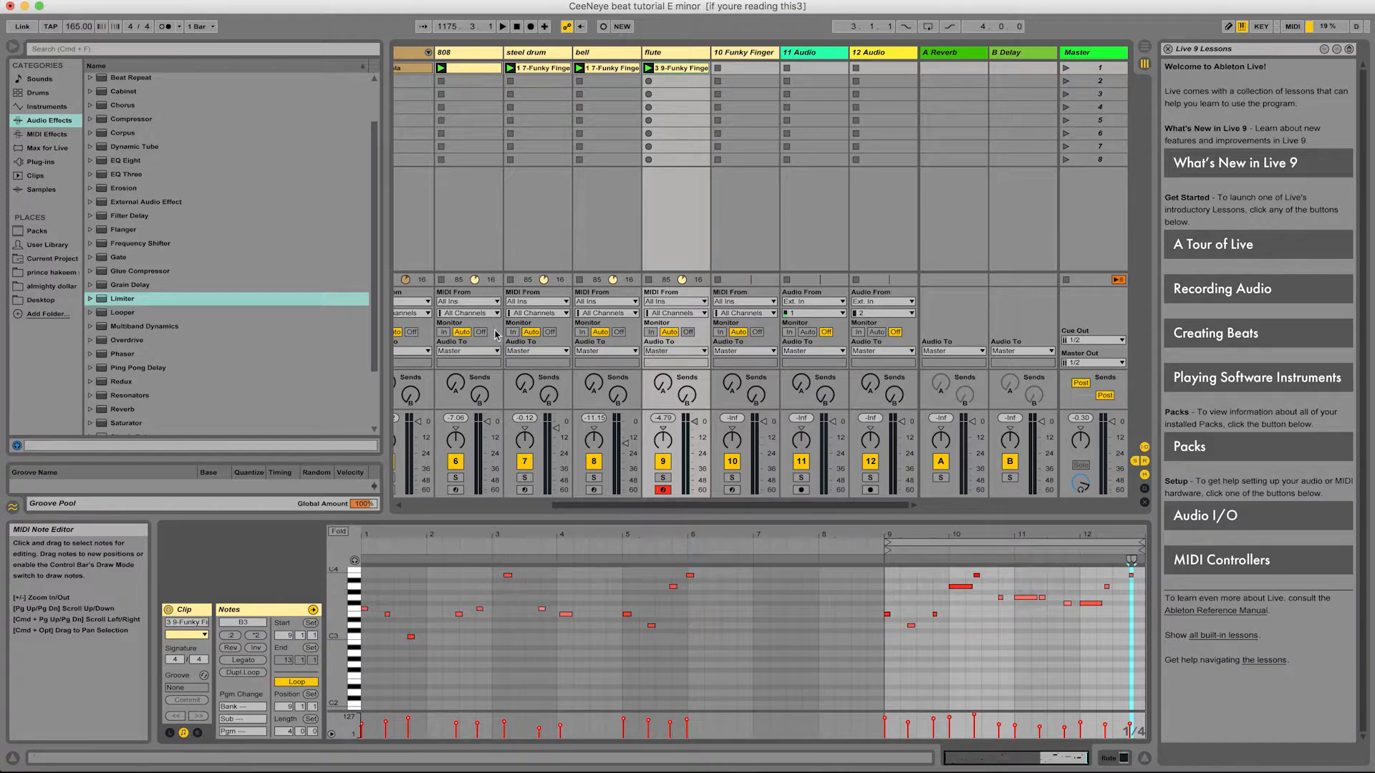
left_click(525, 461)
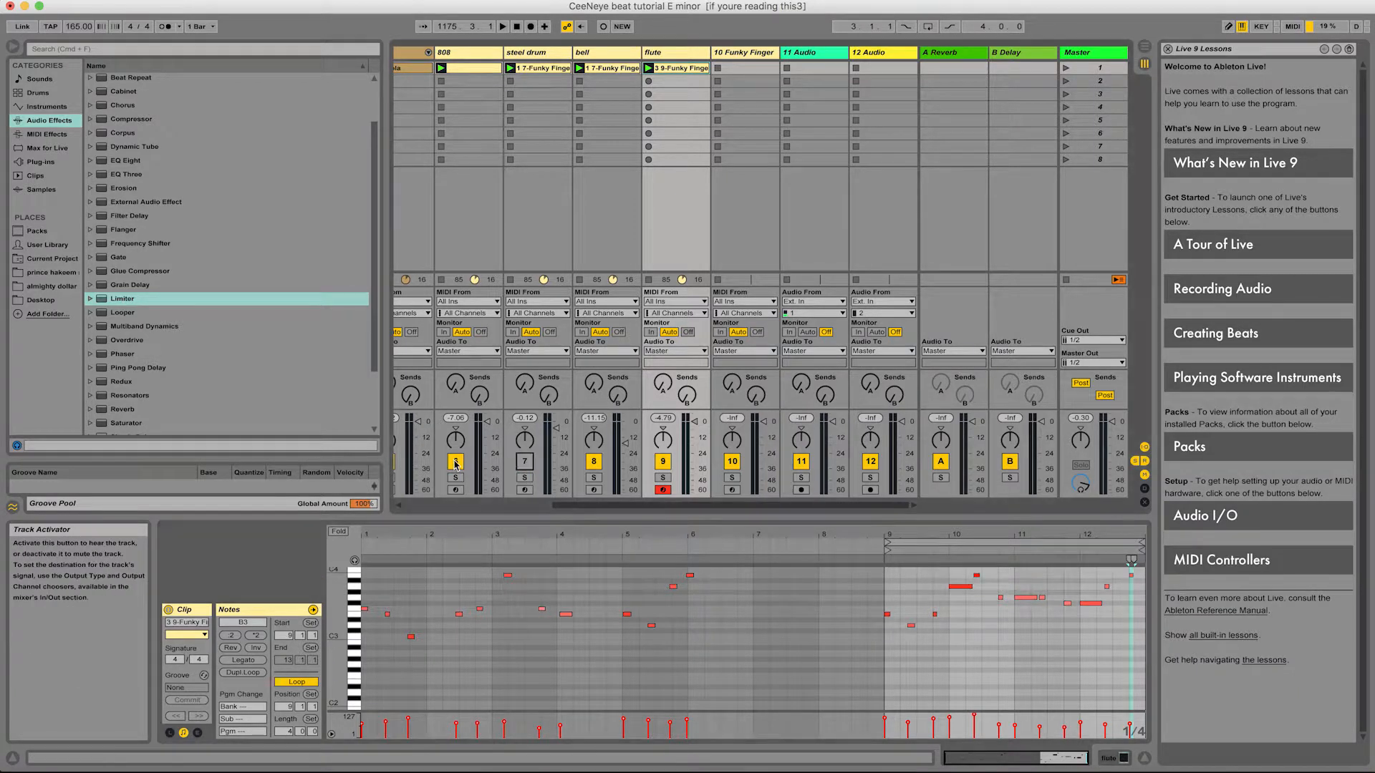
key("space")
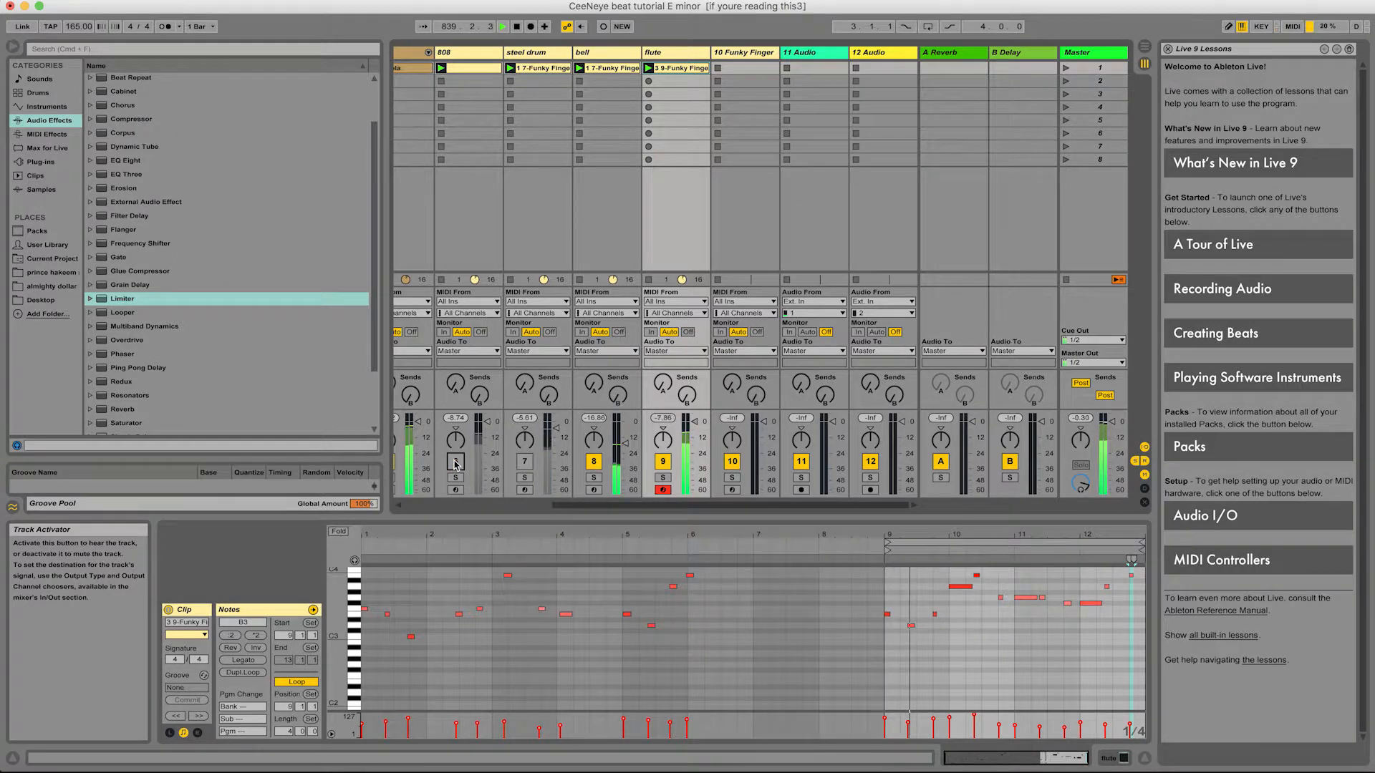
left_click(594, 462)
left_click(456, 462)
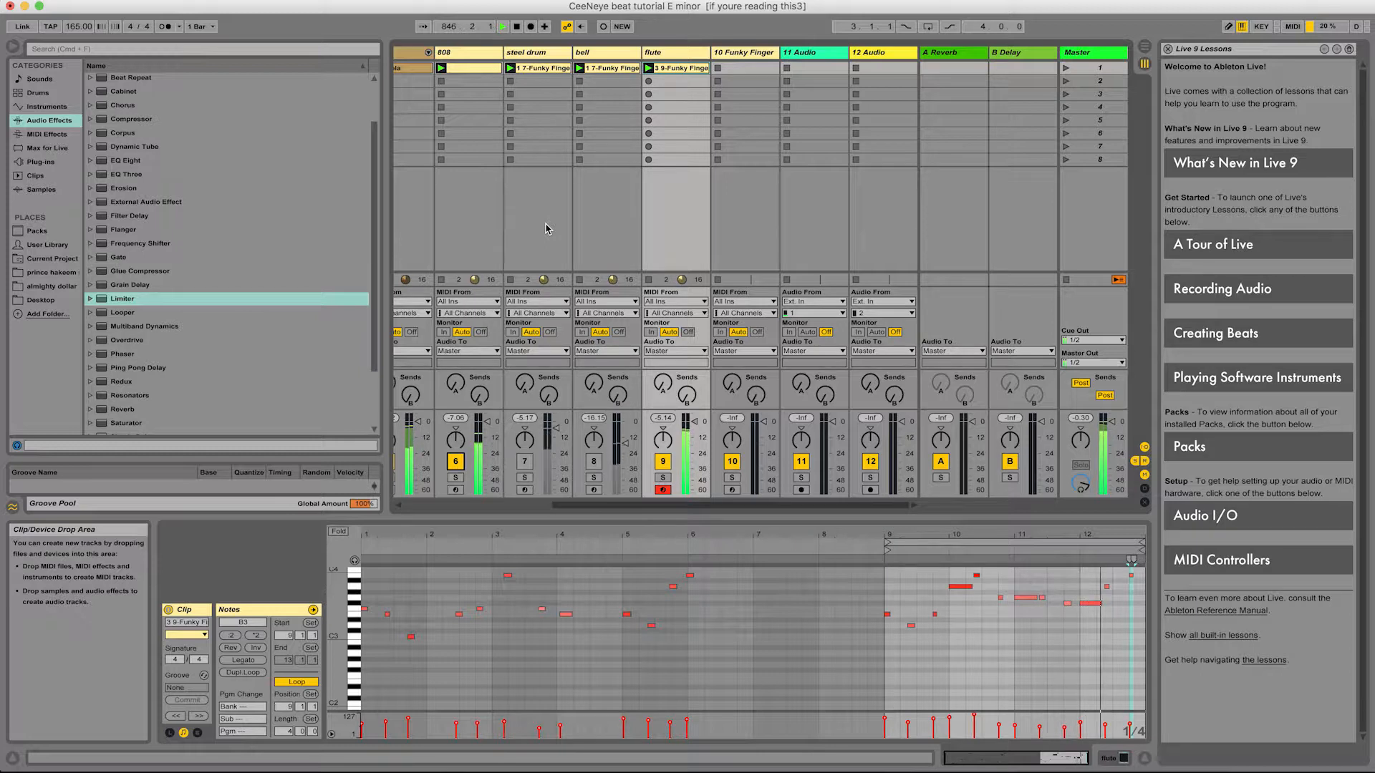
Step: Turn the metronome on during playback, turn it off again and stop playback
left_click(166, 28)
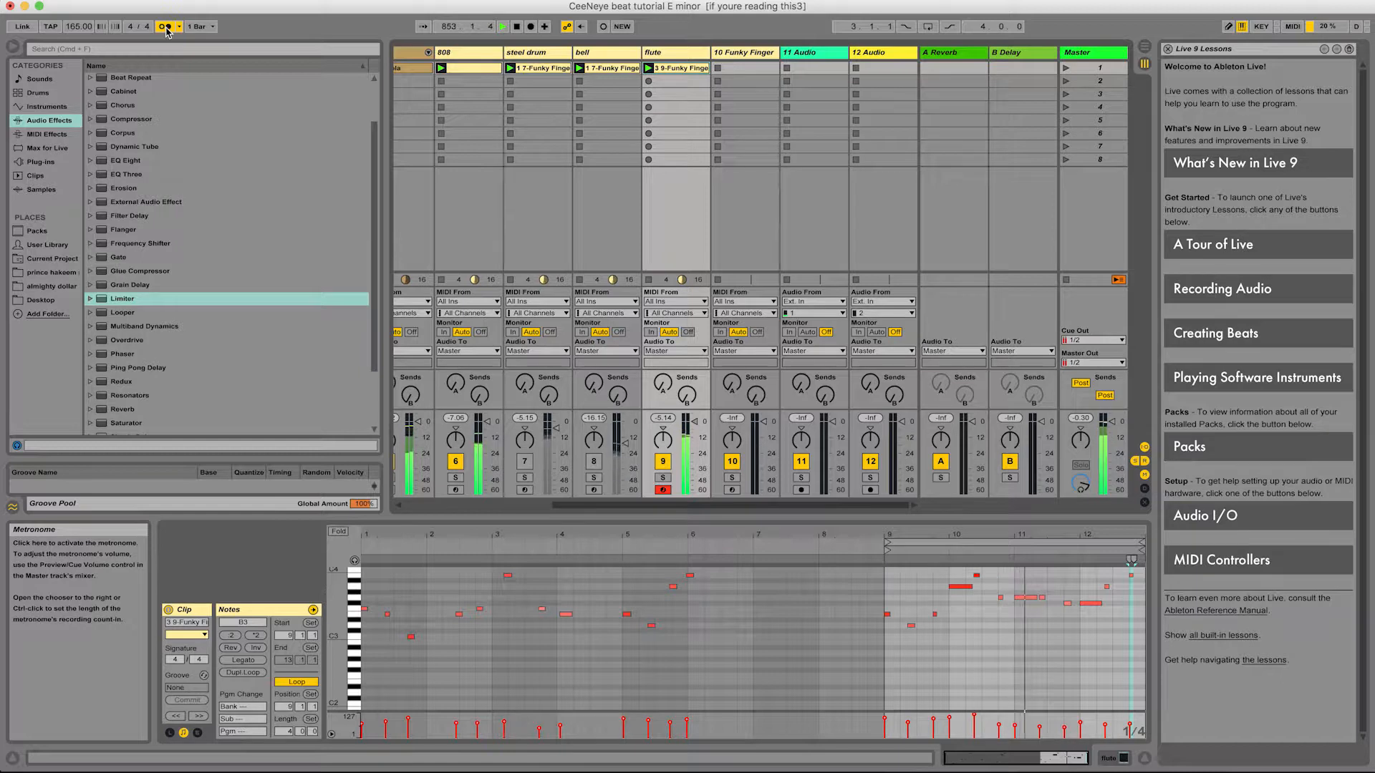
left_click(165, 28)
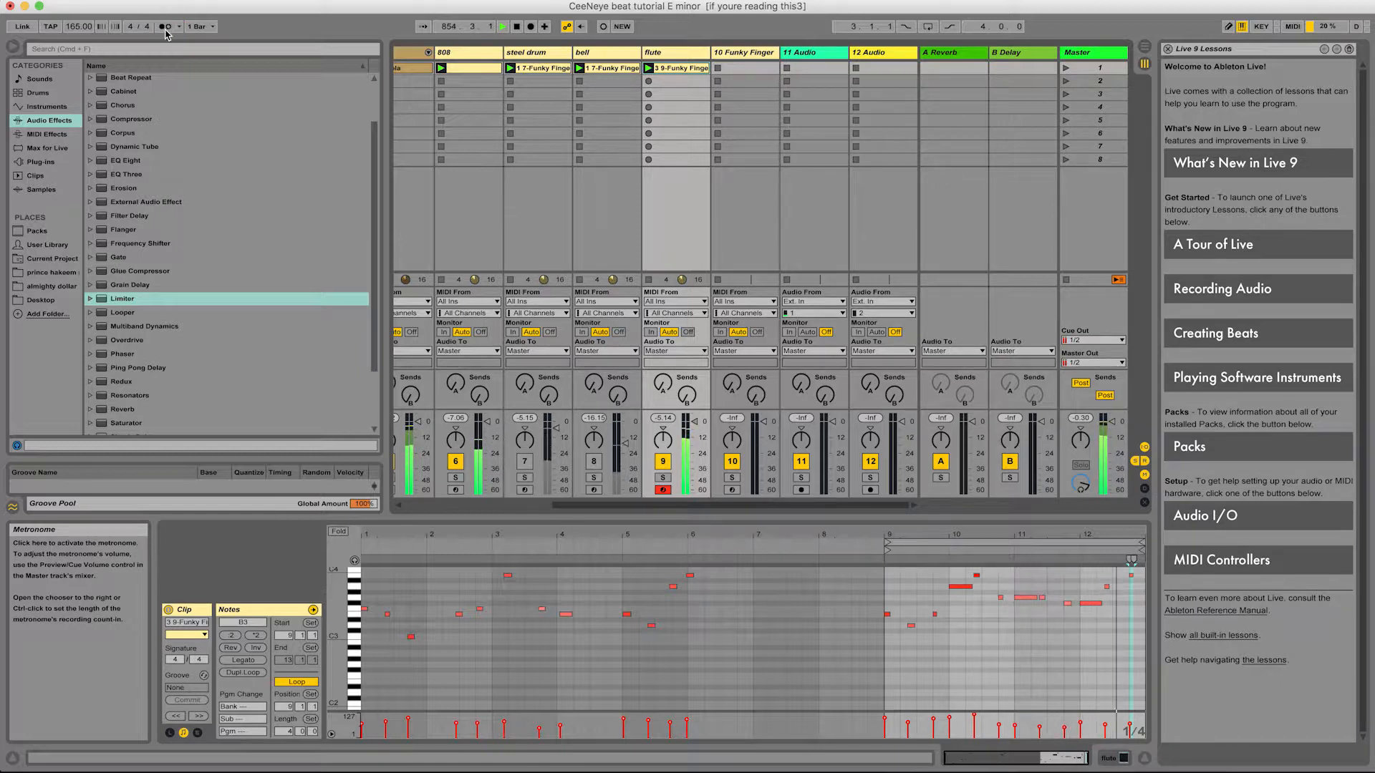
key("space")
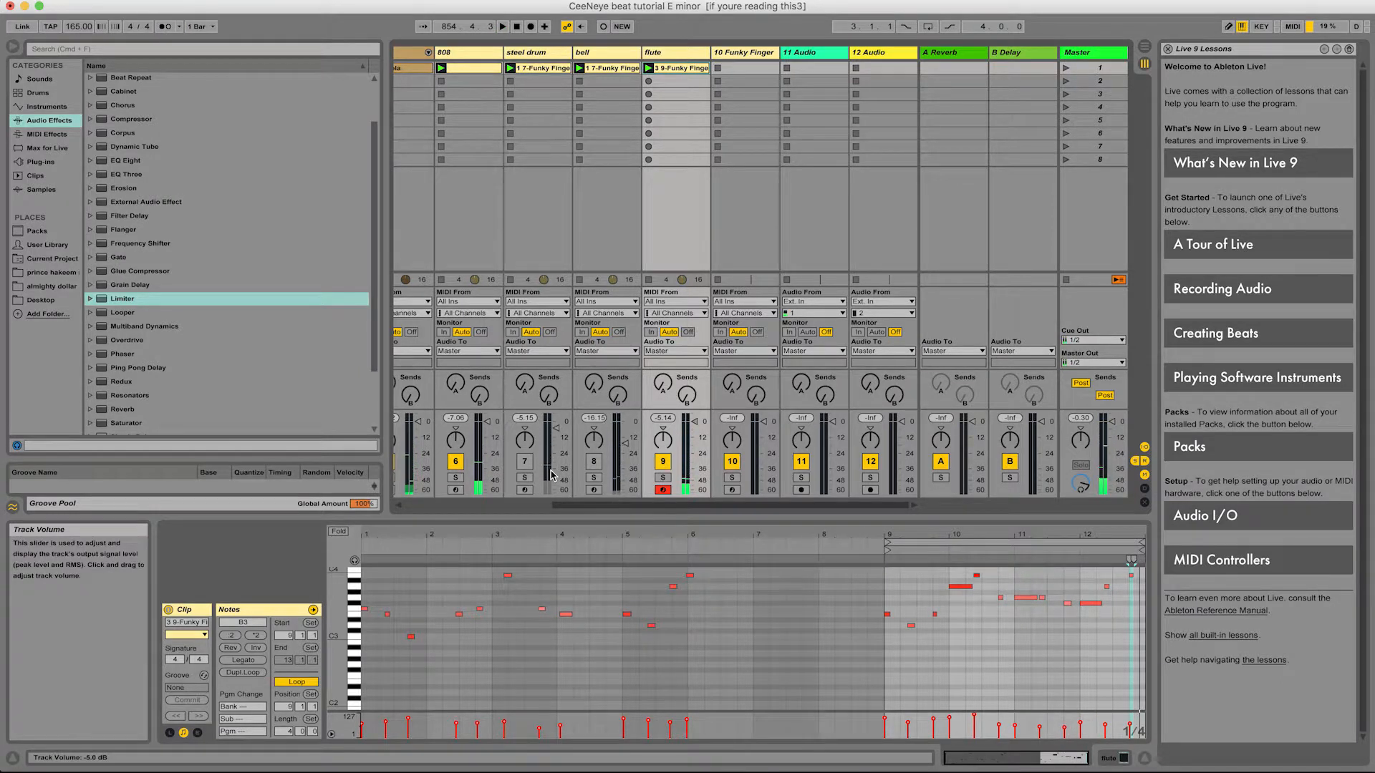
Step: Turn the bell track back on and play the set
left_click(594, 462)
key("space")
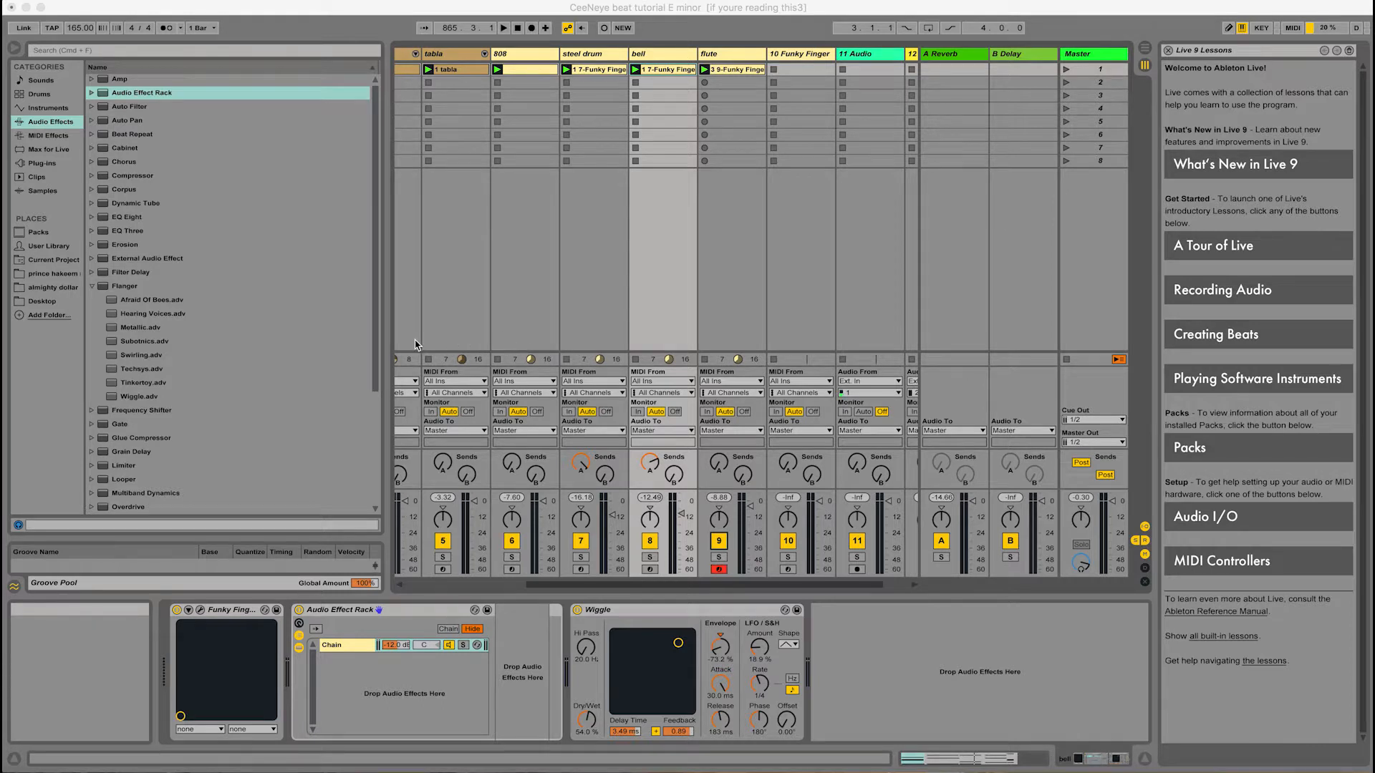
Step: Play the tabla track's Perc (17) pad through the Tuner and examine the pad's sample and its transpose and detune controls
scroll(515, 232, "left", 2)
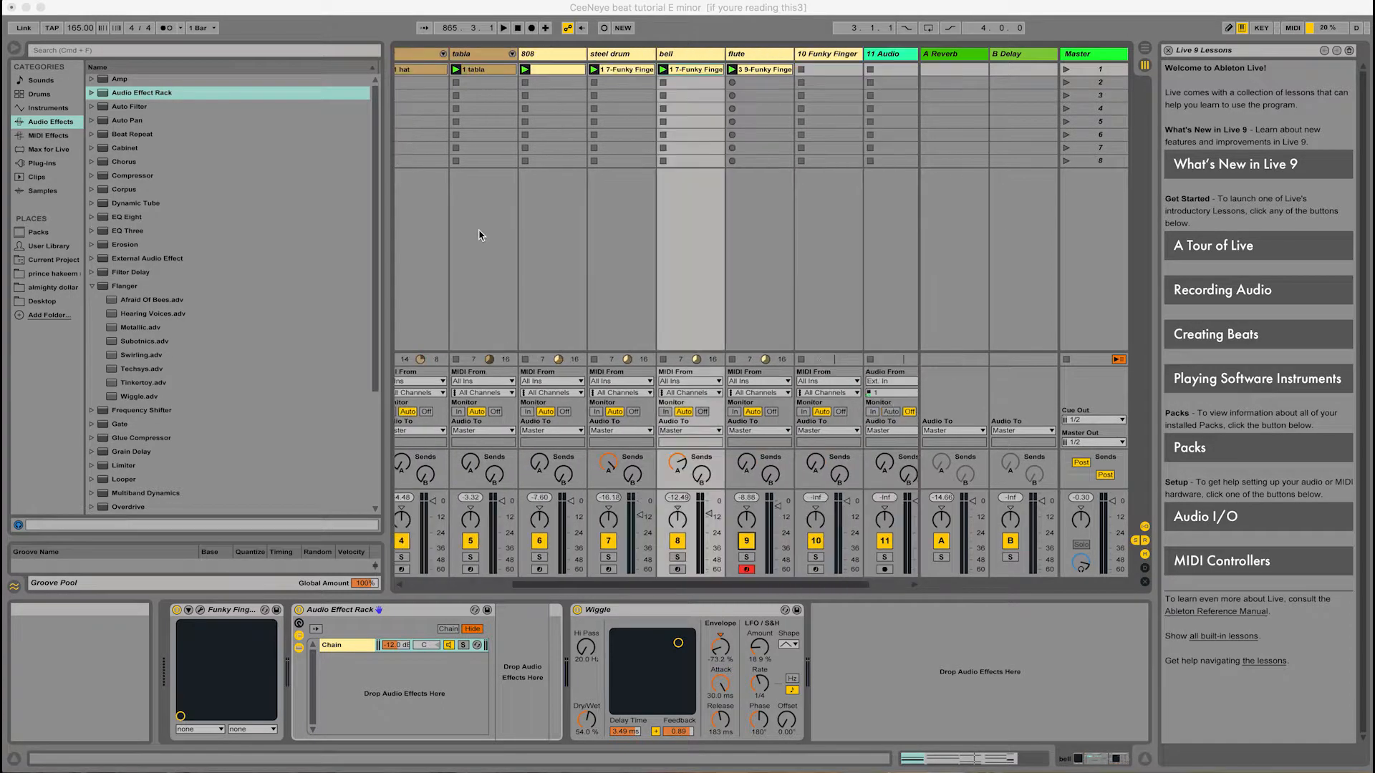
left_click(472, 57)
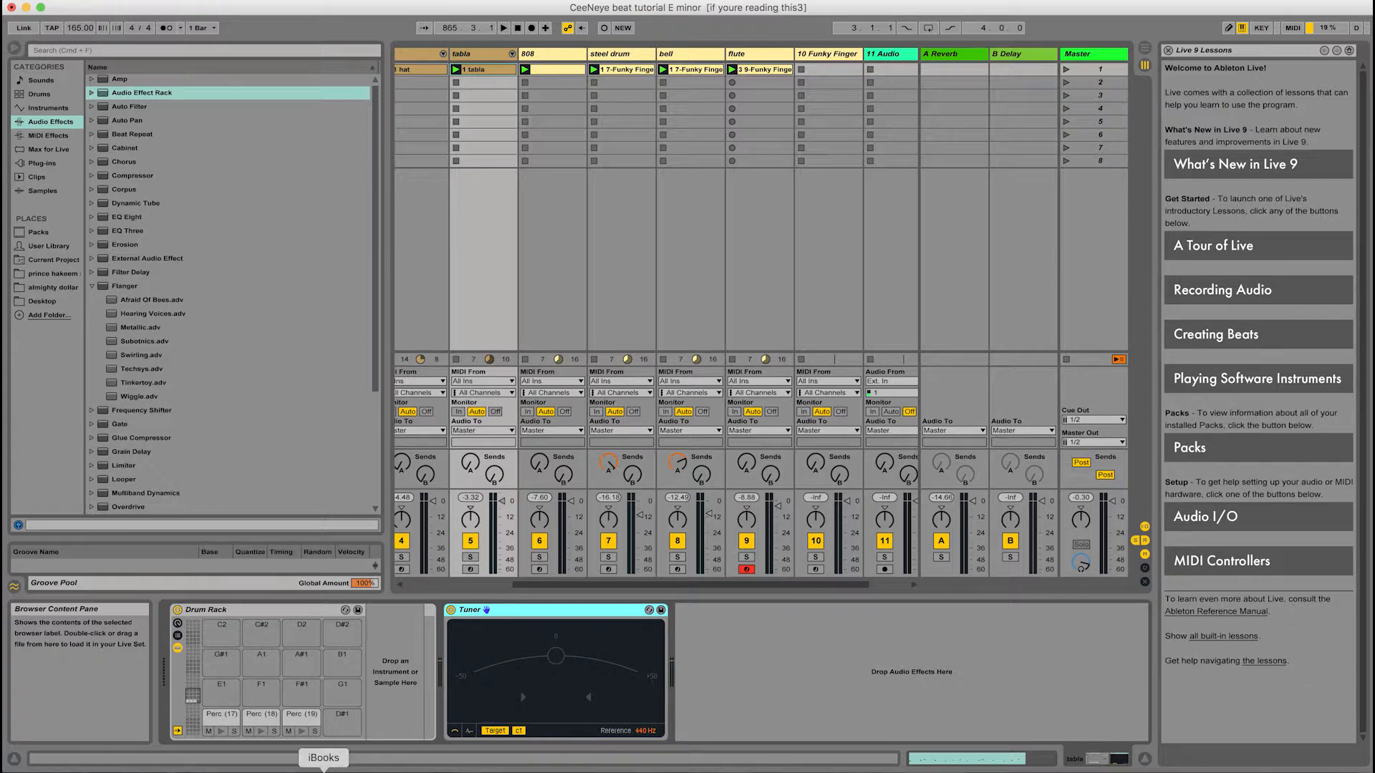
left_click(219, 716)
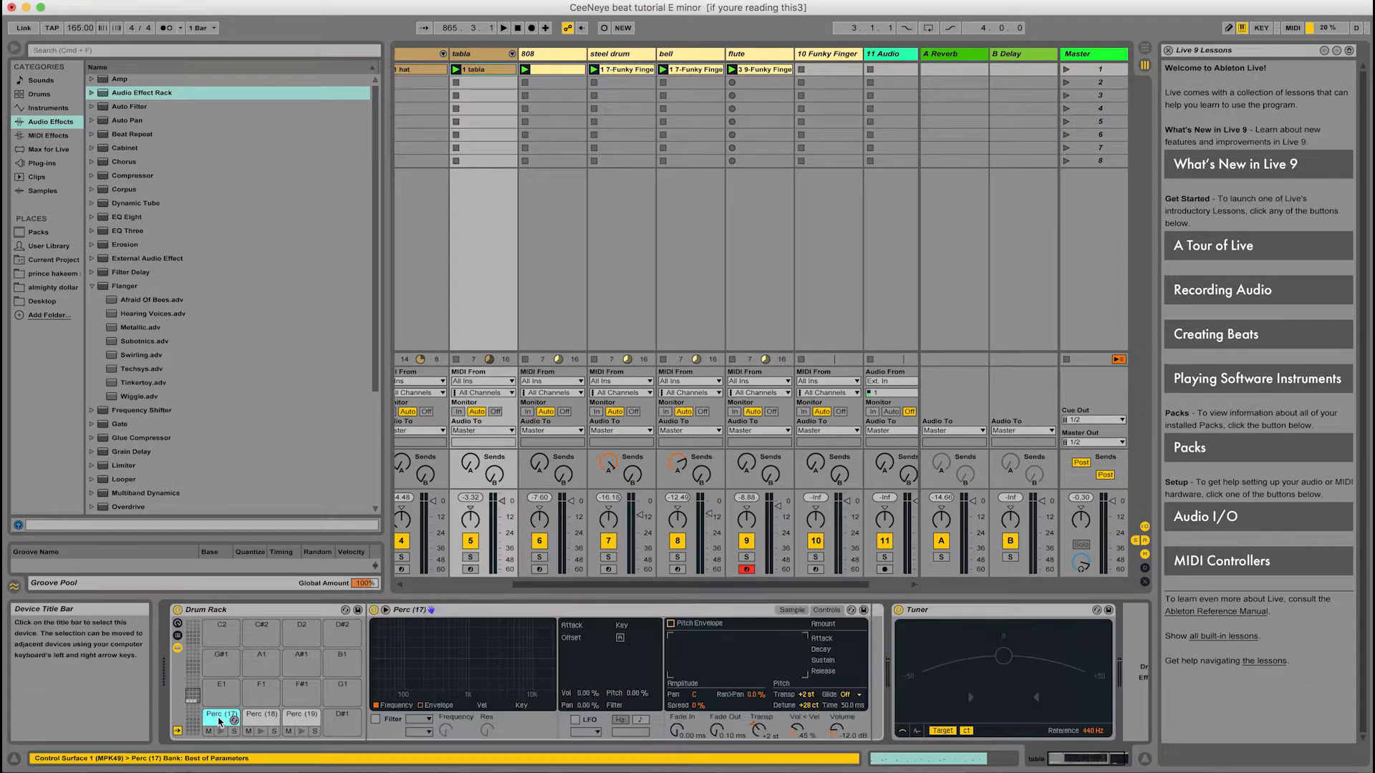
key("space")
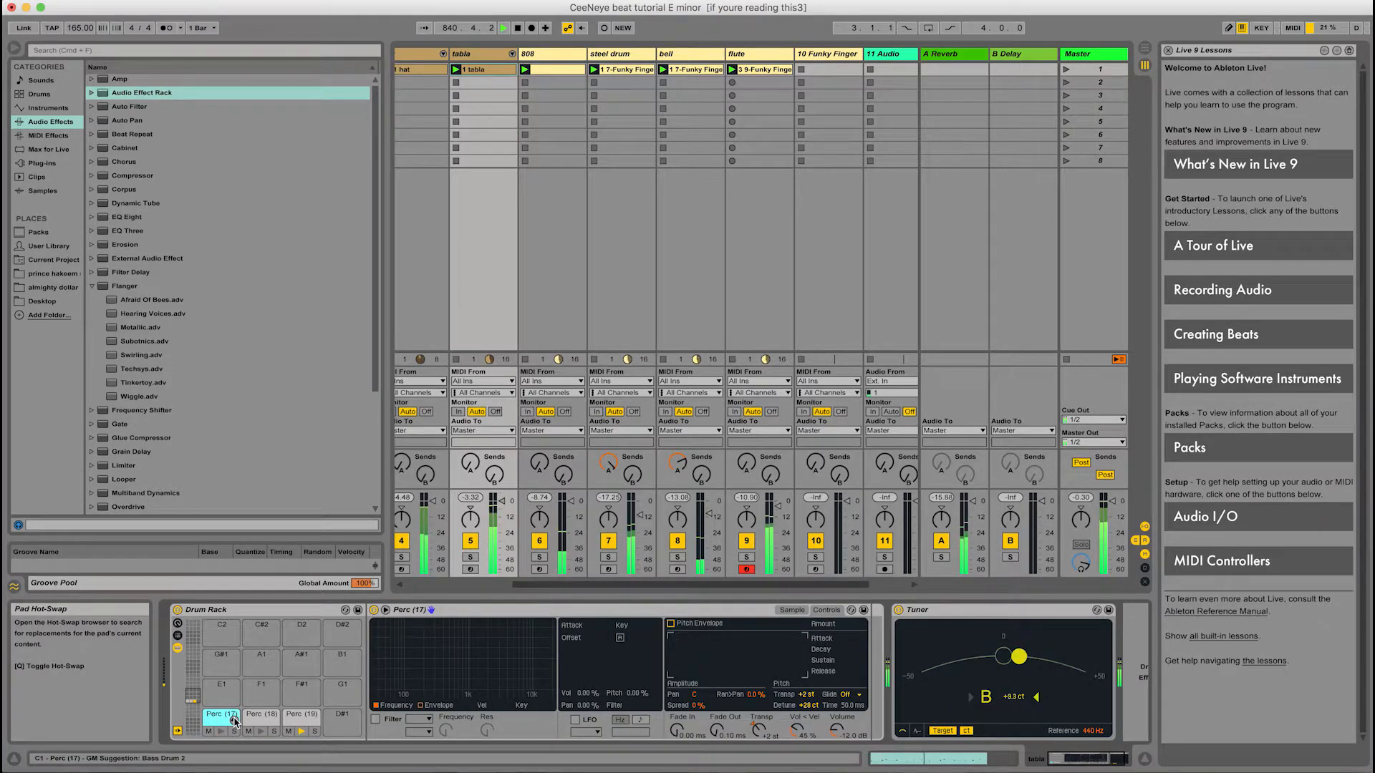
key("space")
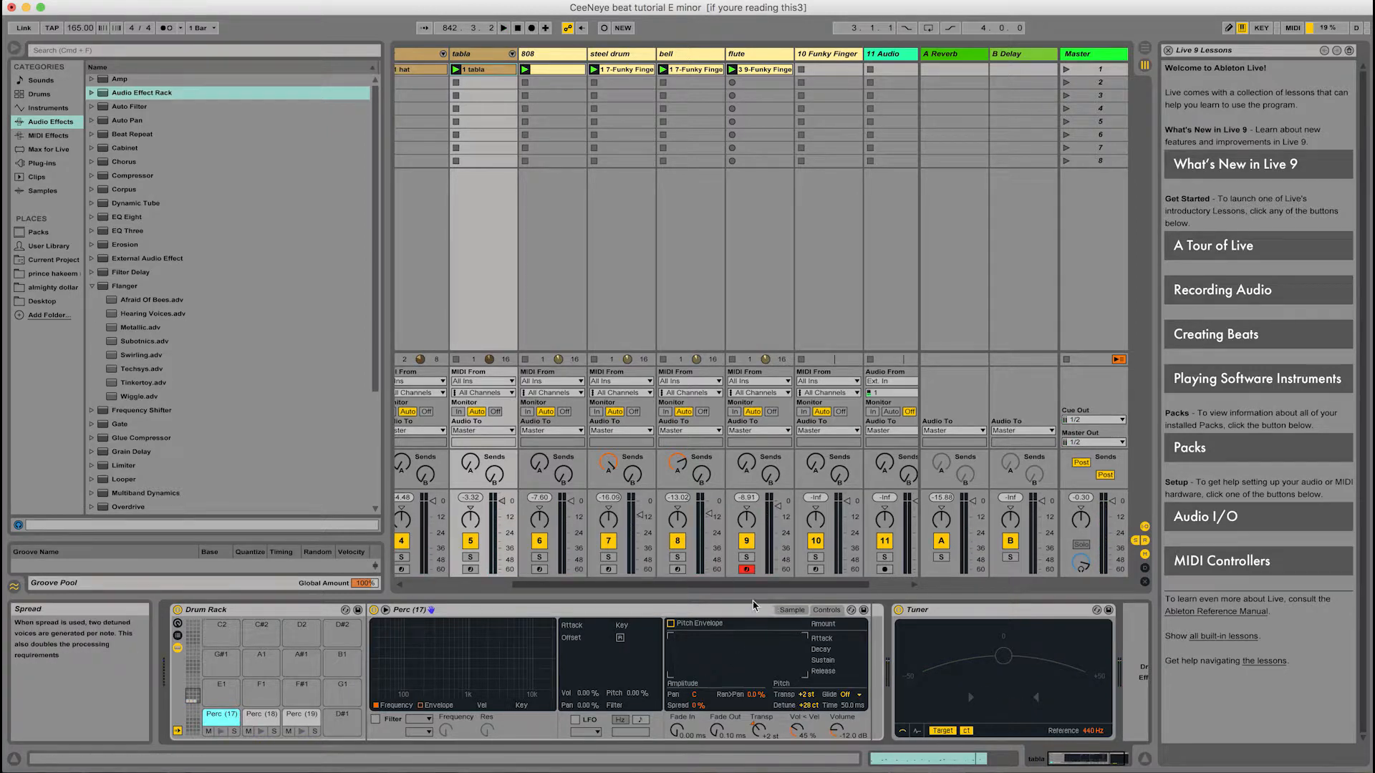
left_click(792, 611)
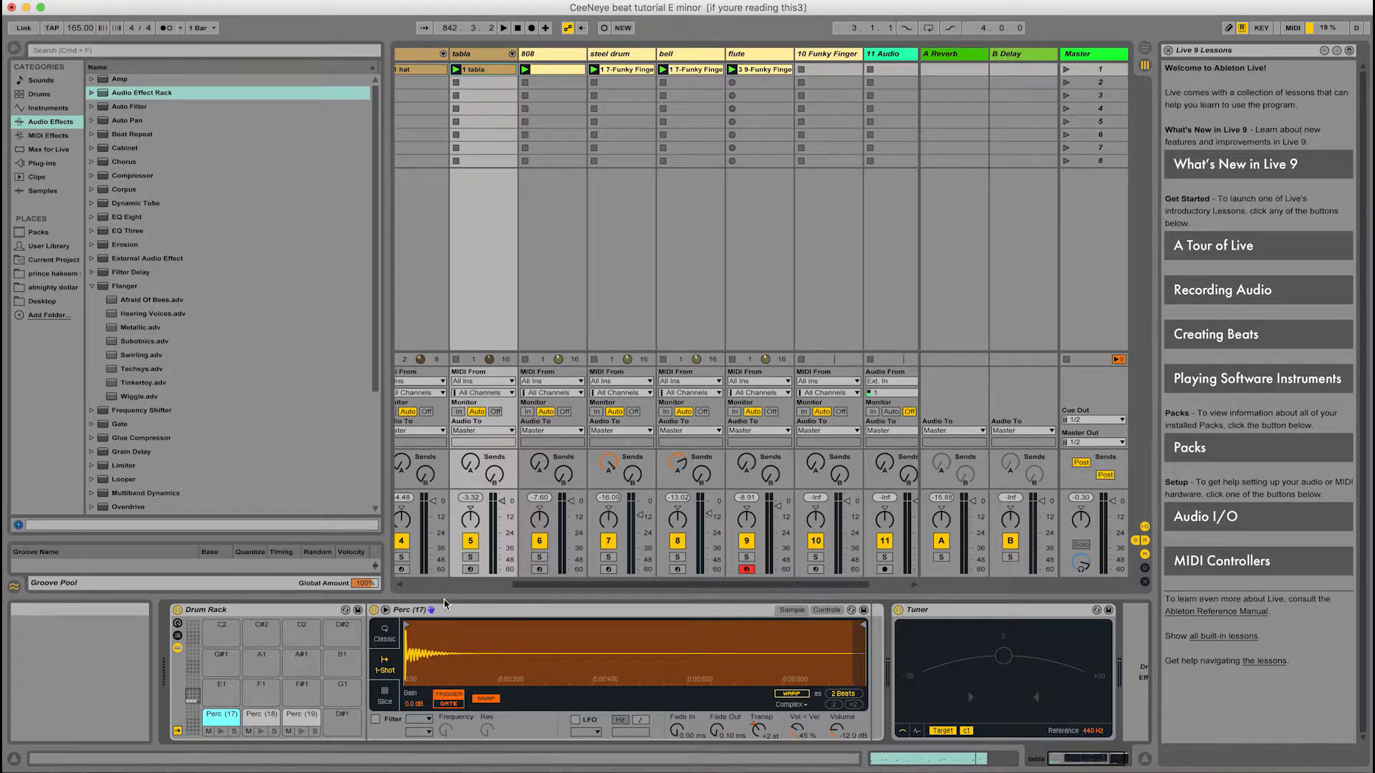
left_click(830, 613)
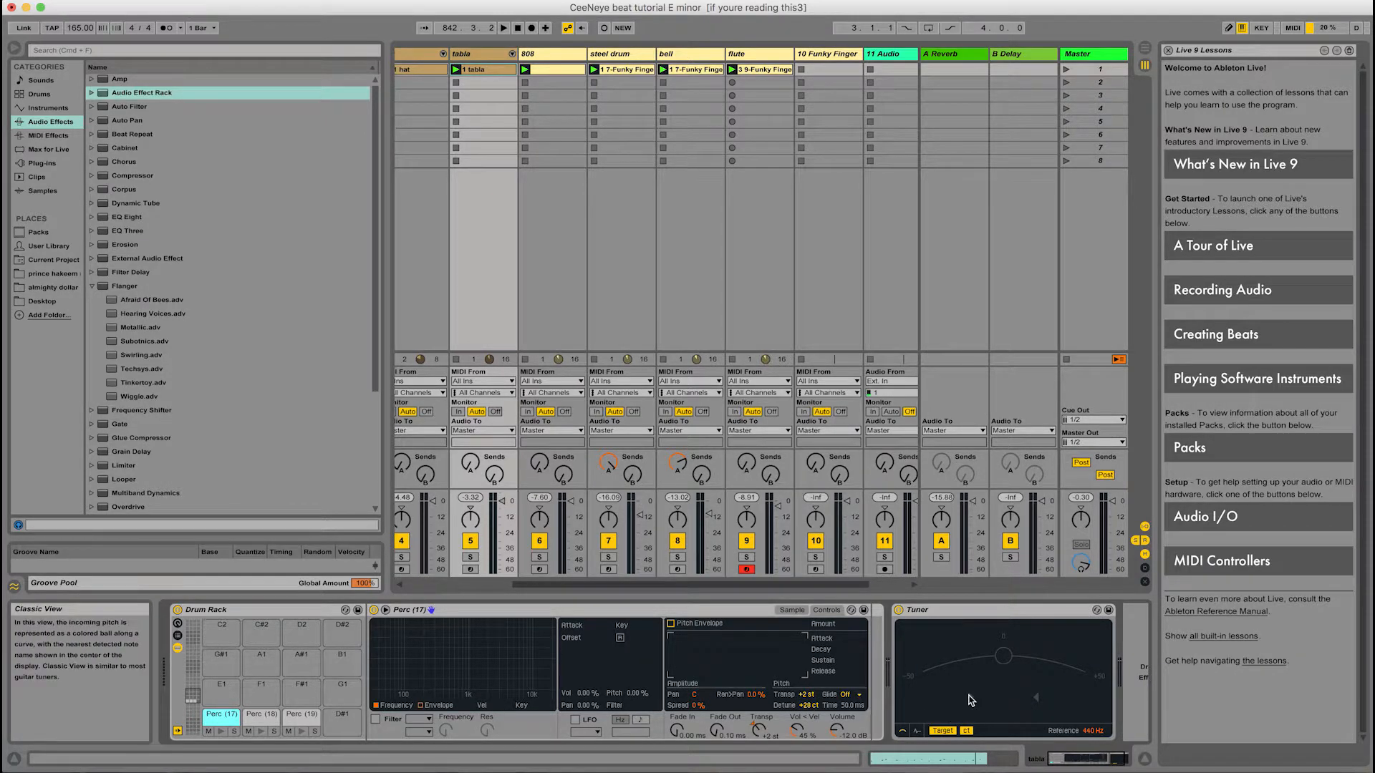
Step: Examine the detune settings of the Perc (18) and Perc (19) pads and play the set to check the Tuner
left_click(252, 723)
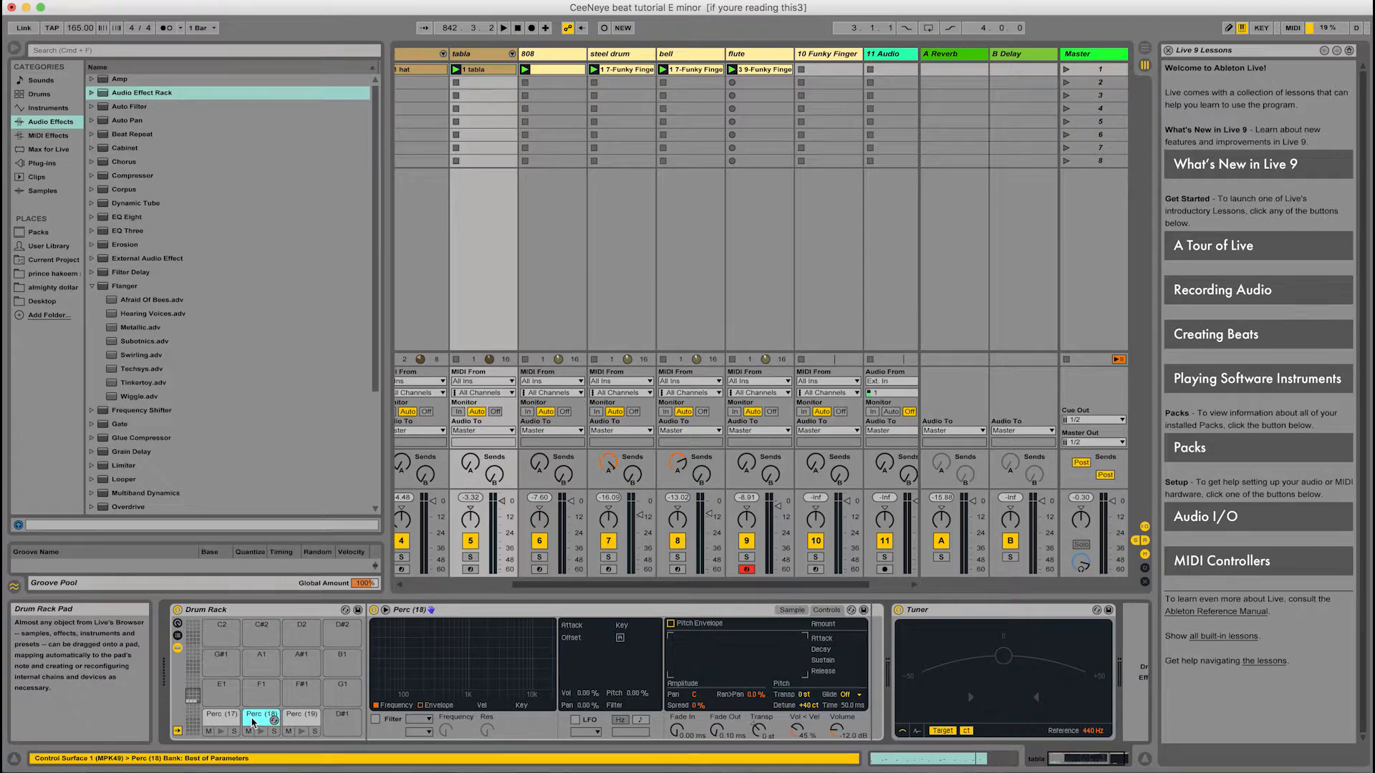
left_click(295, 724)
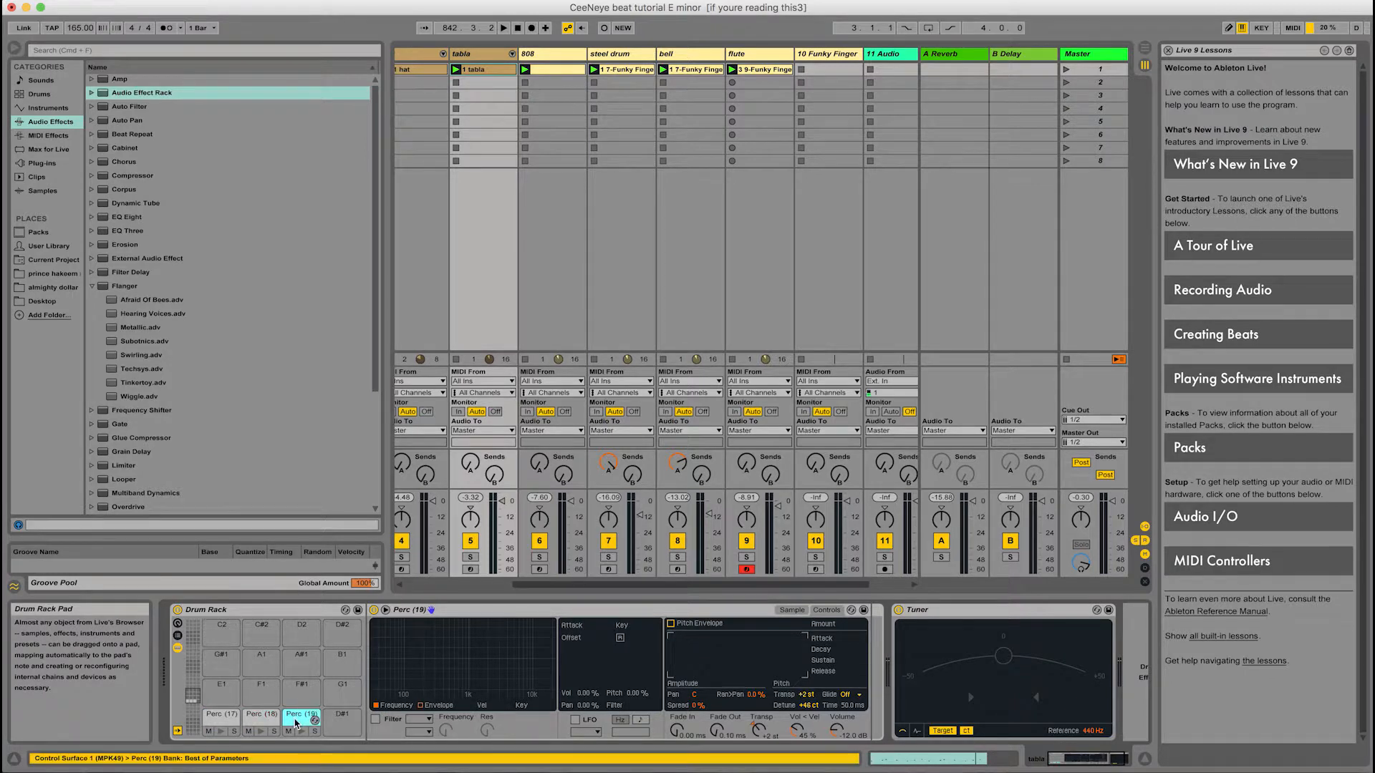
key("space")
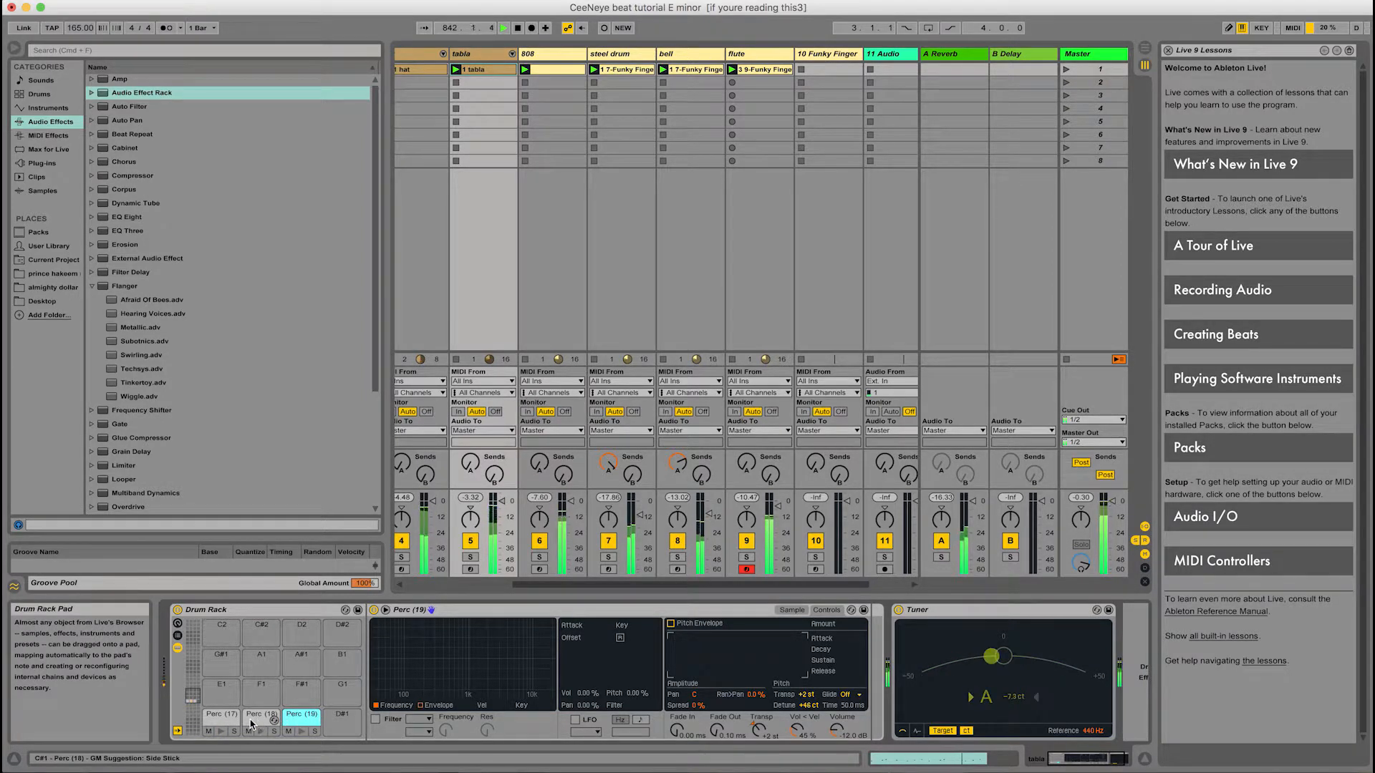
Step: Stop playback and show the sample waveform of the tabla rack's Perc (19) pad
key("space")
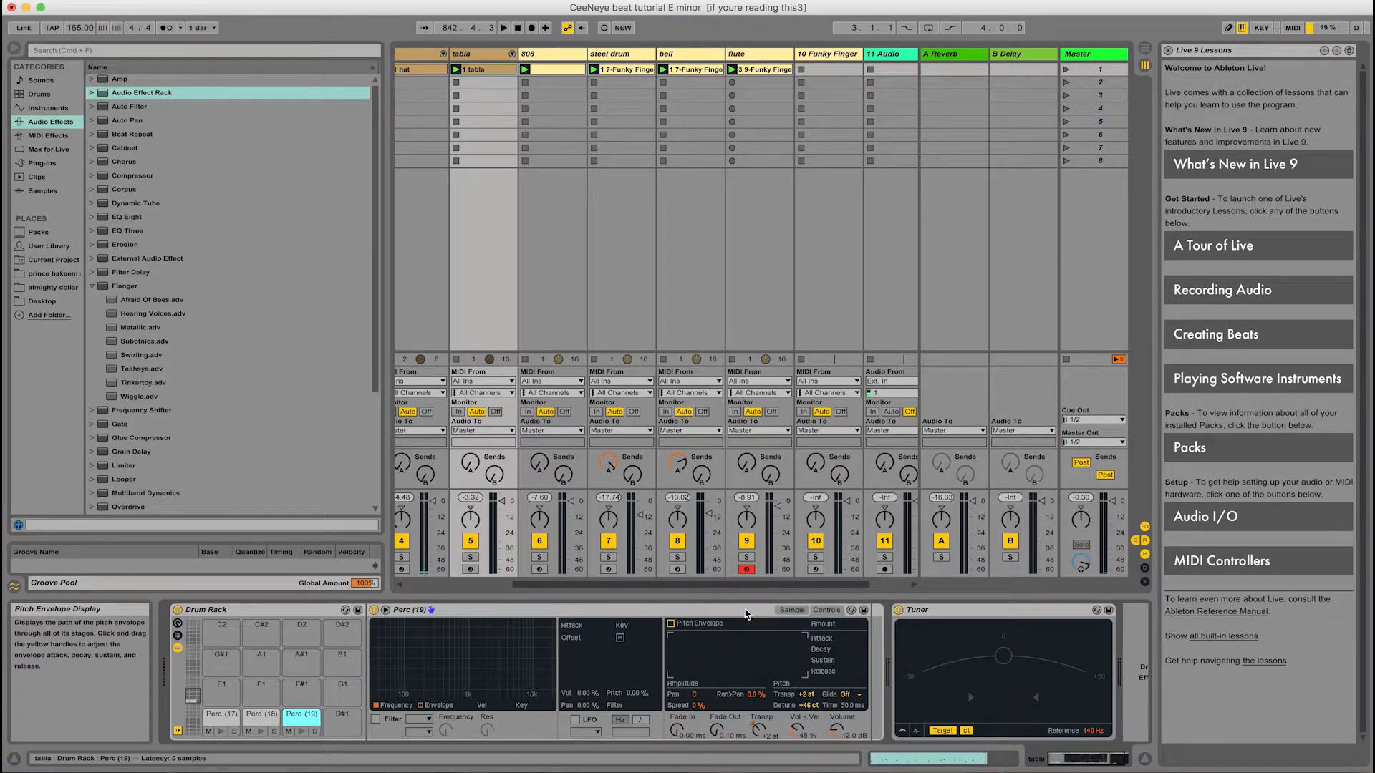
left_click(792, 610)
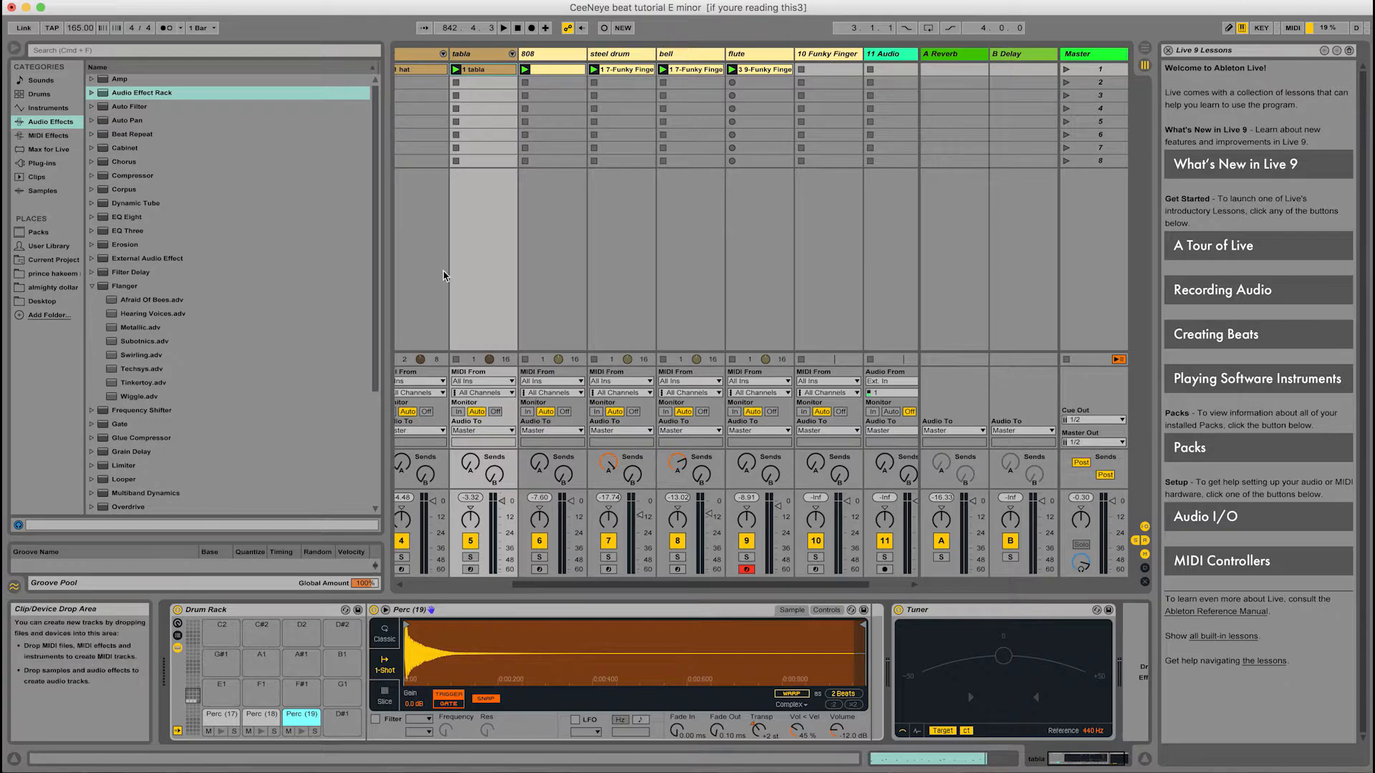
Step: Open the 808 clip's notes, play the set to hear them and stop playback
left_click(553, 75)
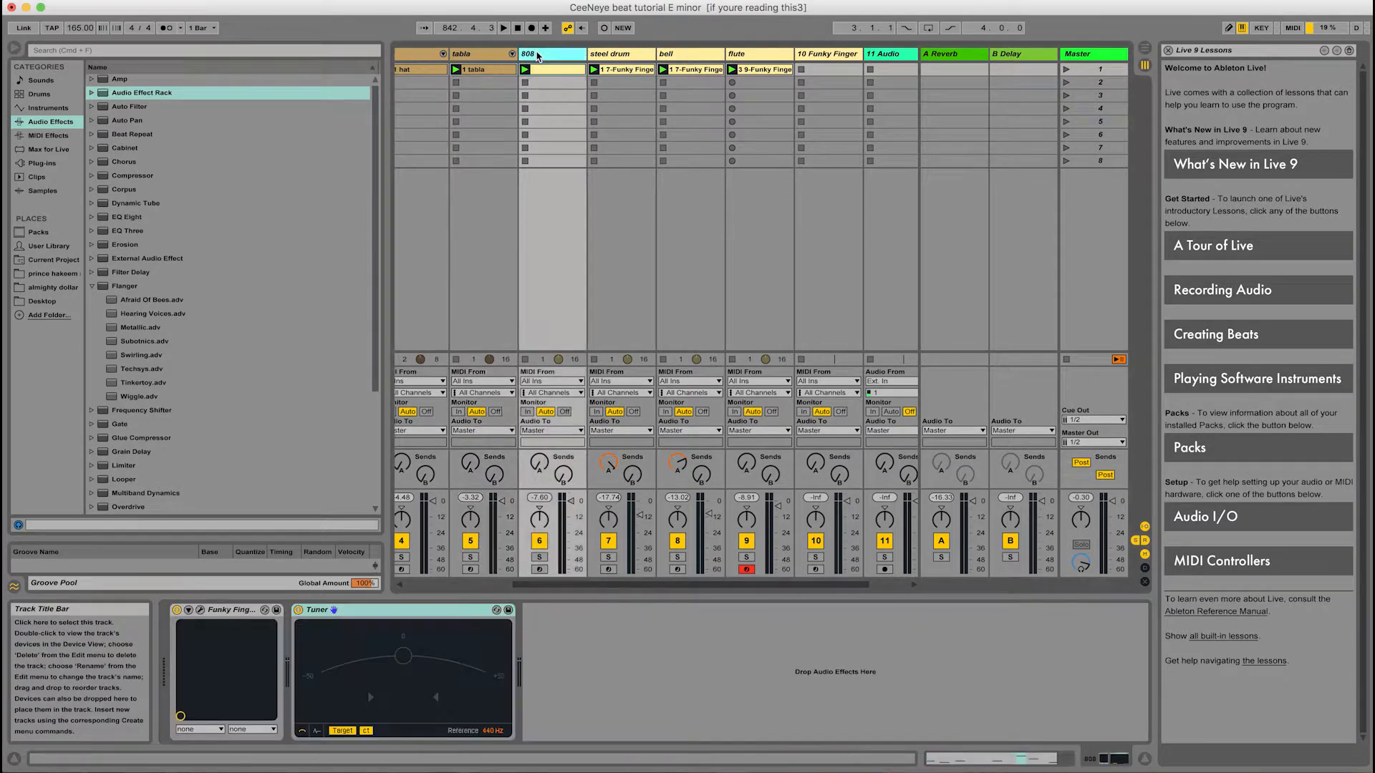
double_click(554, 74)
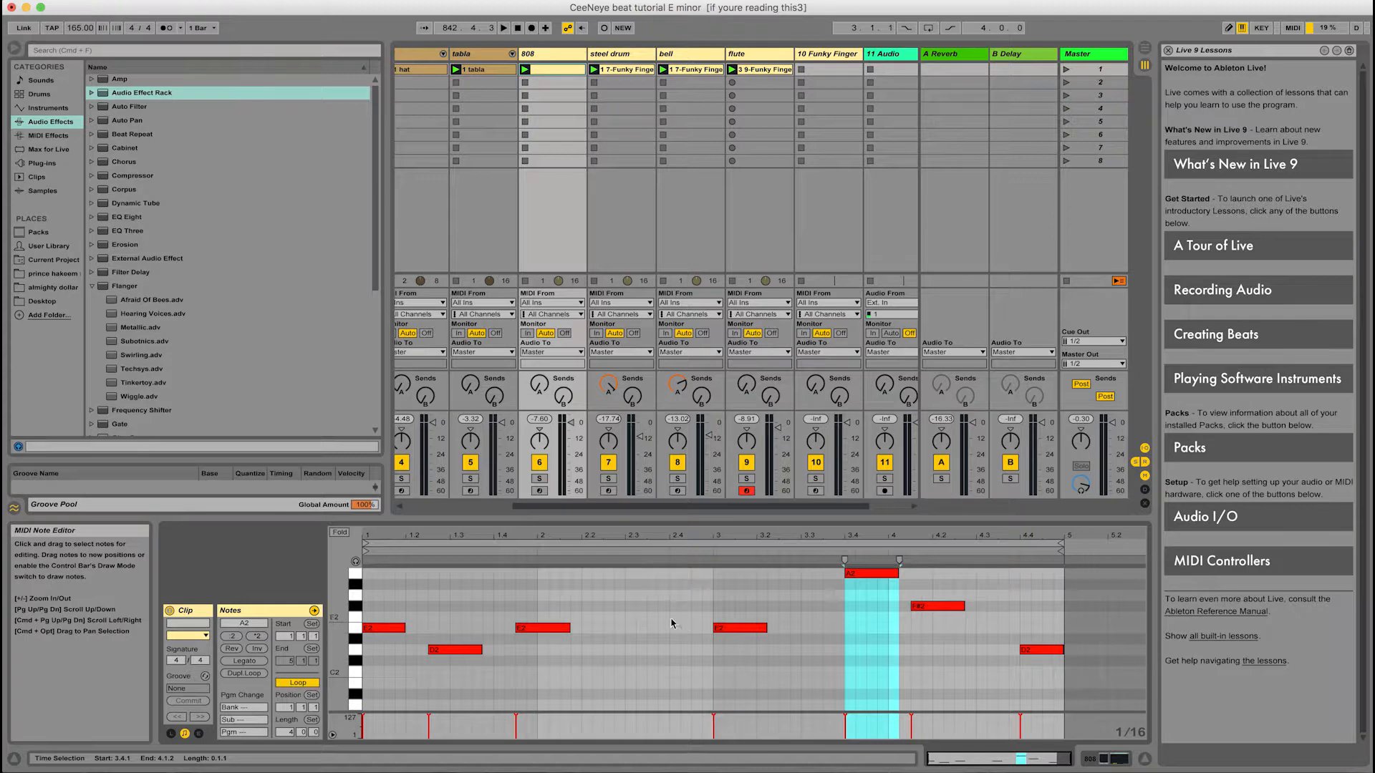
key("space")
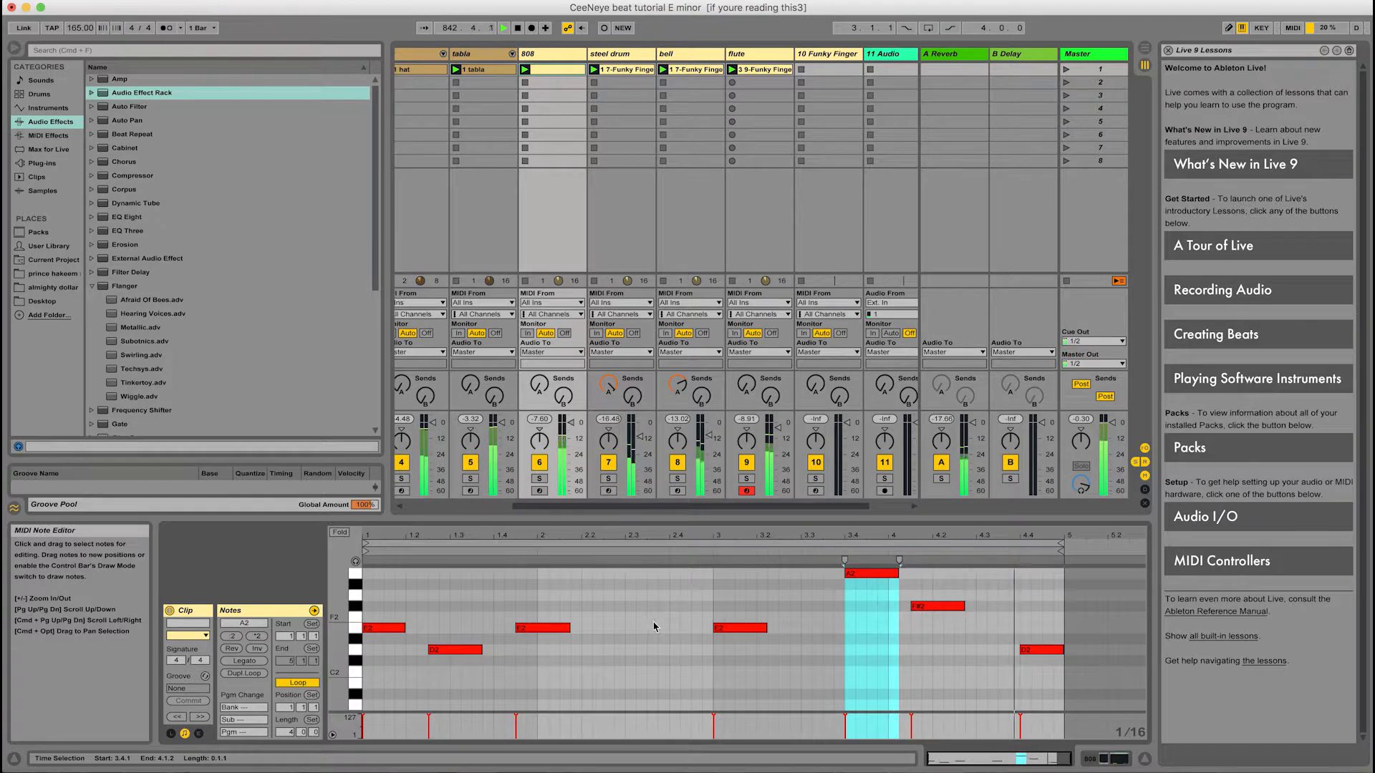
key("space")
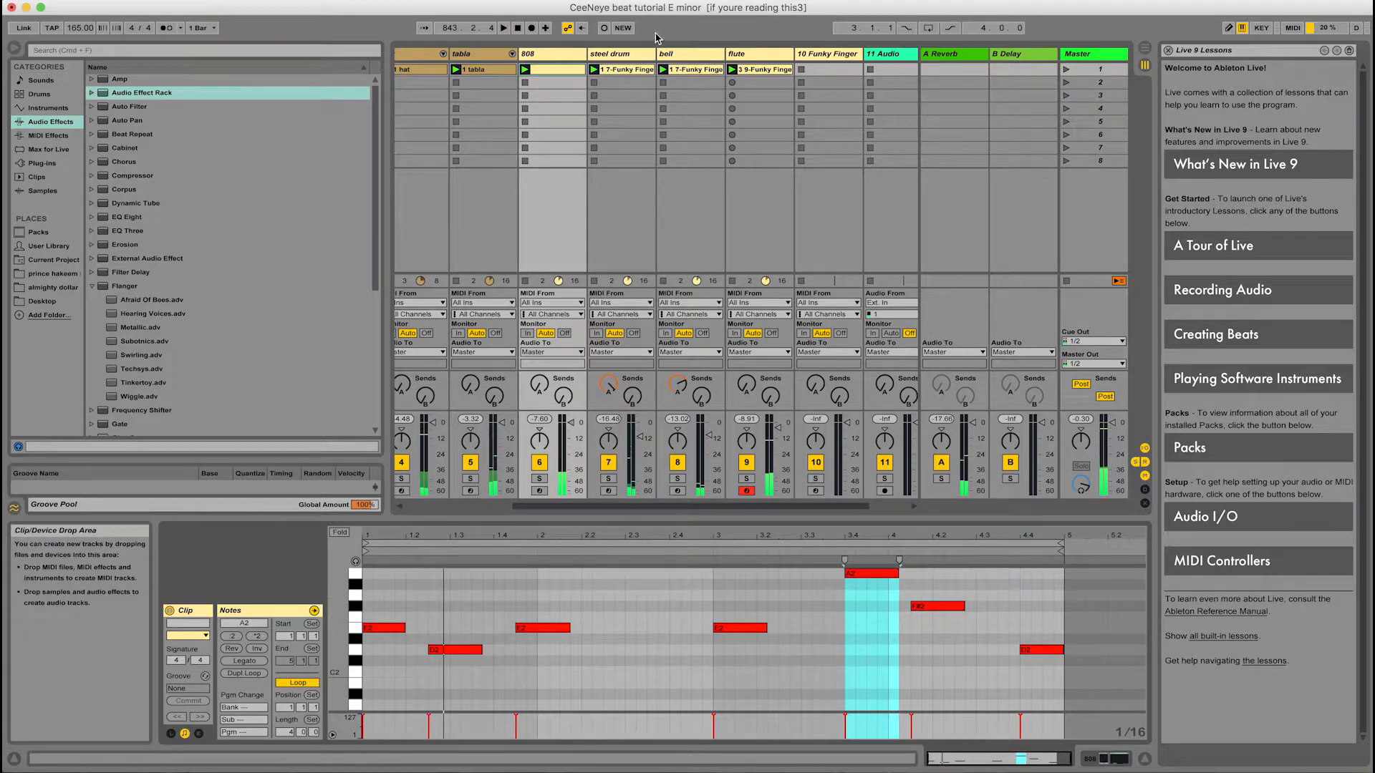
Step: Show the steel drum track's devices and locate its pad preset in the instrument library
left_click(633, 61)
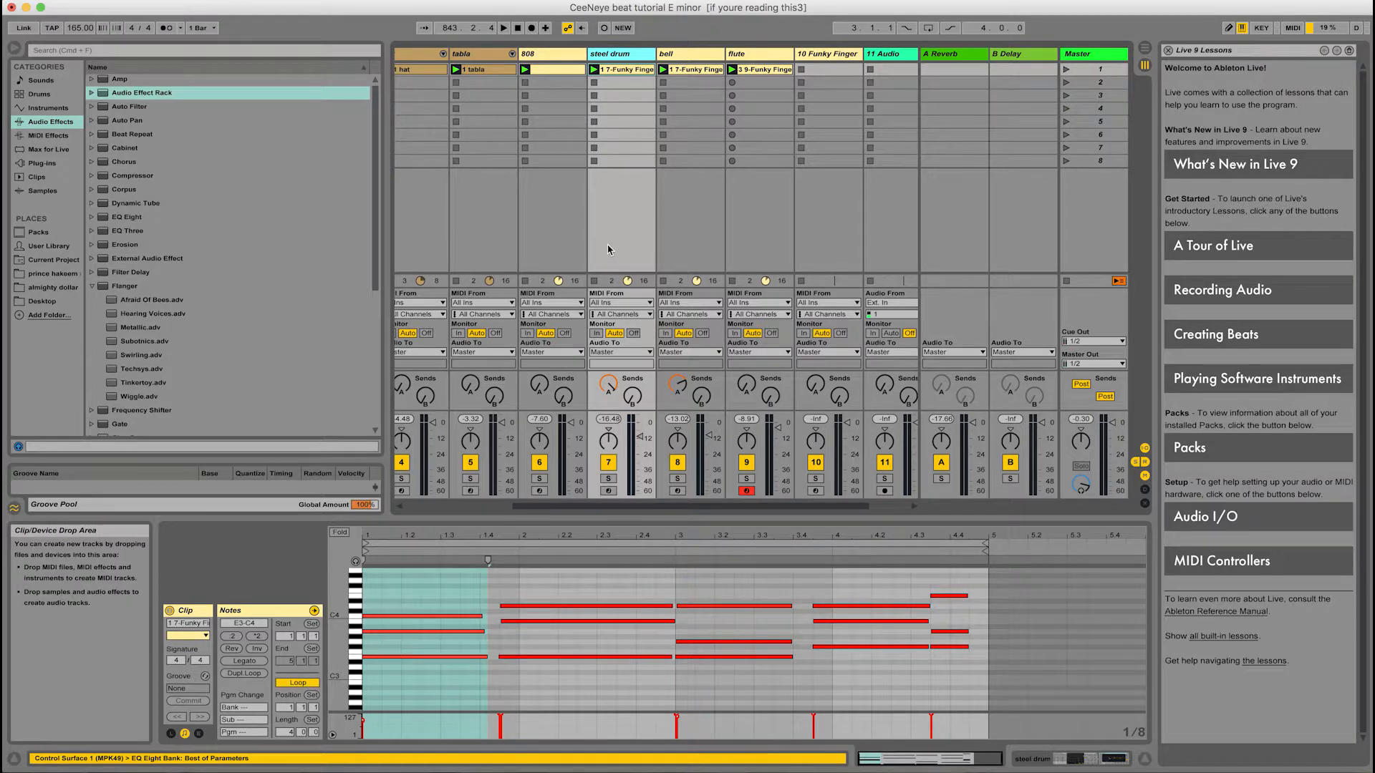
double_click(604, 58)
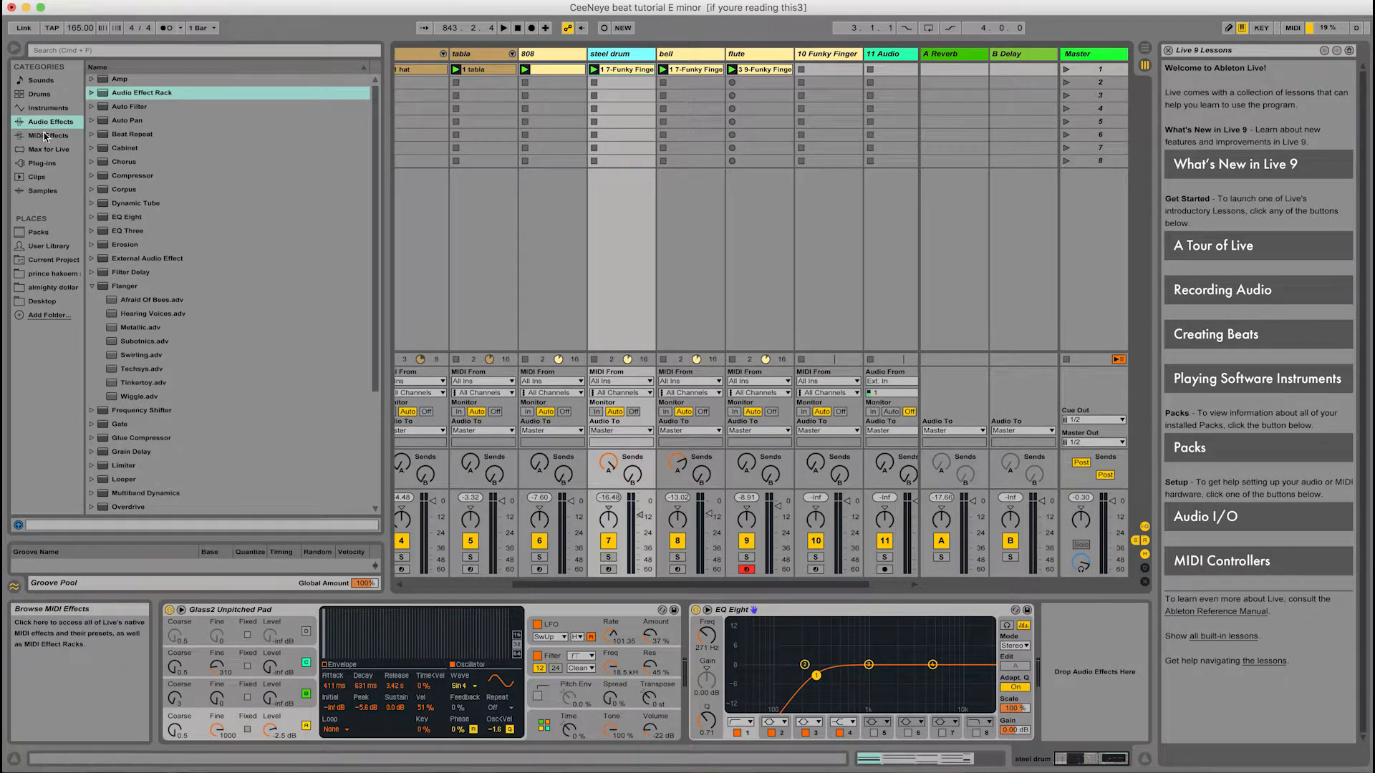
left_click(45, 108)
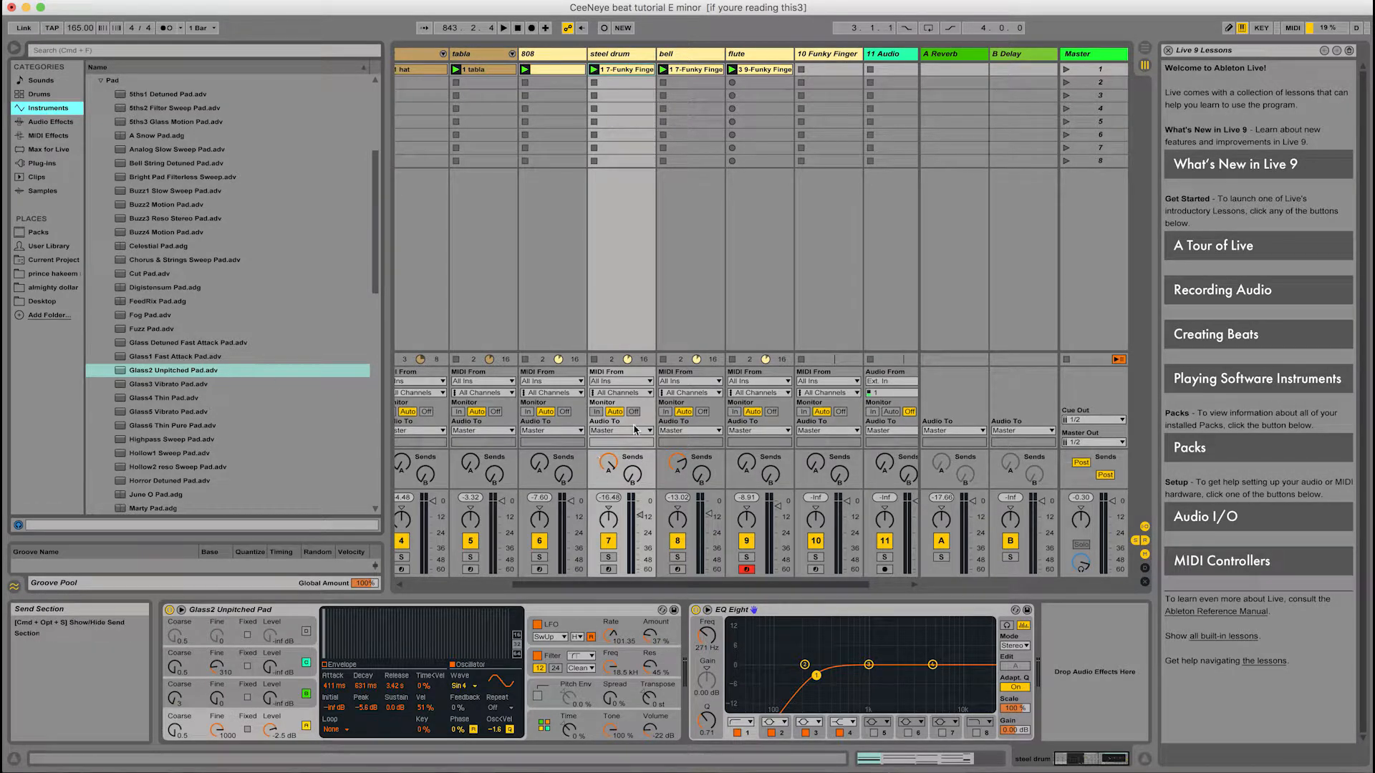
Step: Solo the steel drum track during playback to hear it alone, and take it out of solo
left_click(608, 558)
key("space")
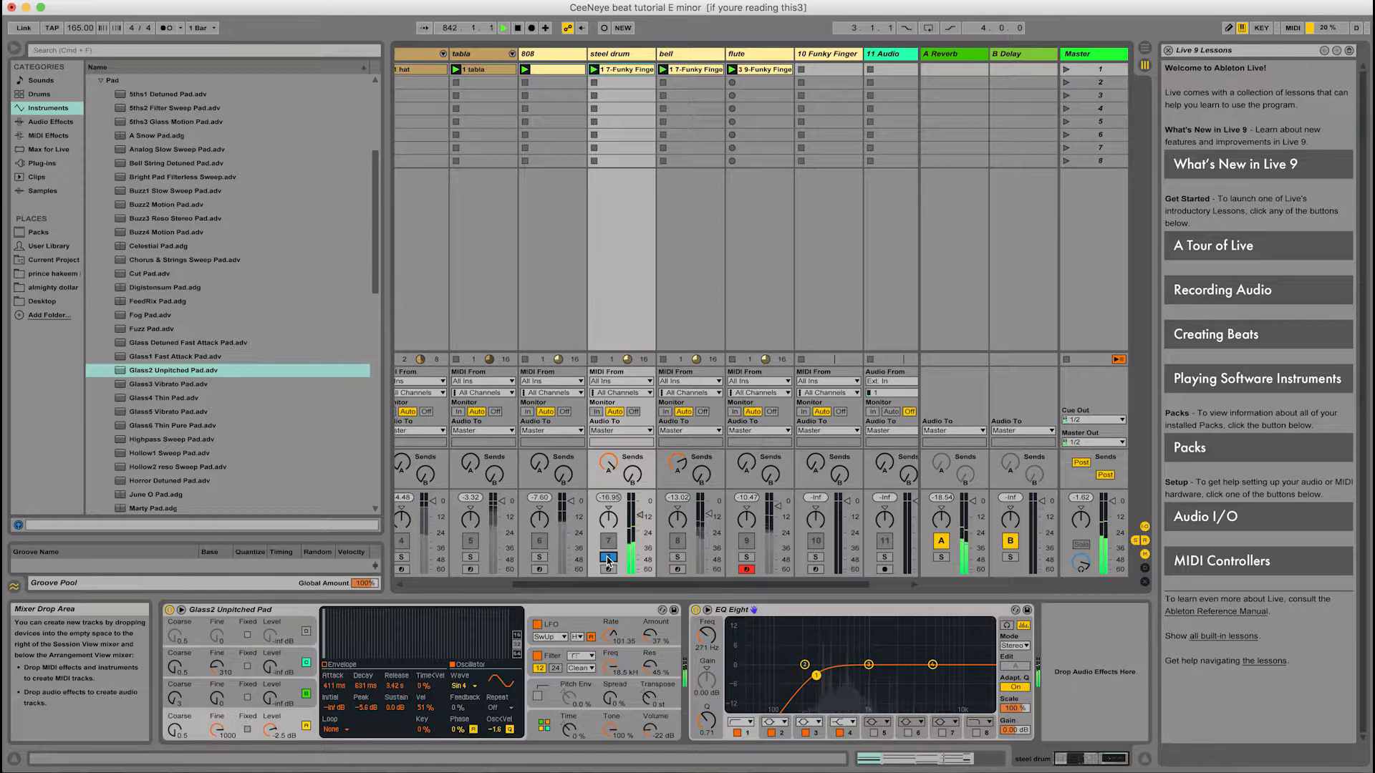
left_click(607, 557)
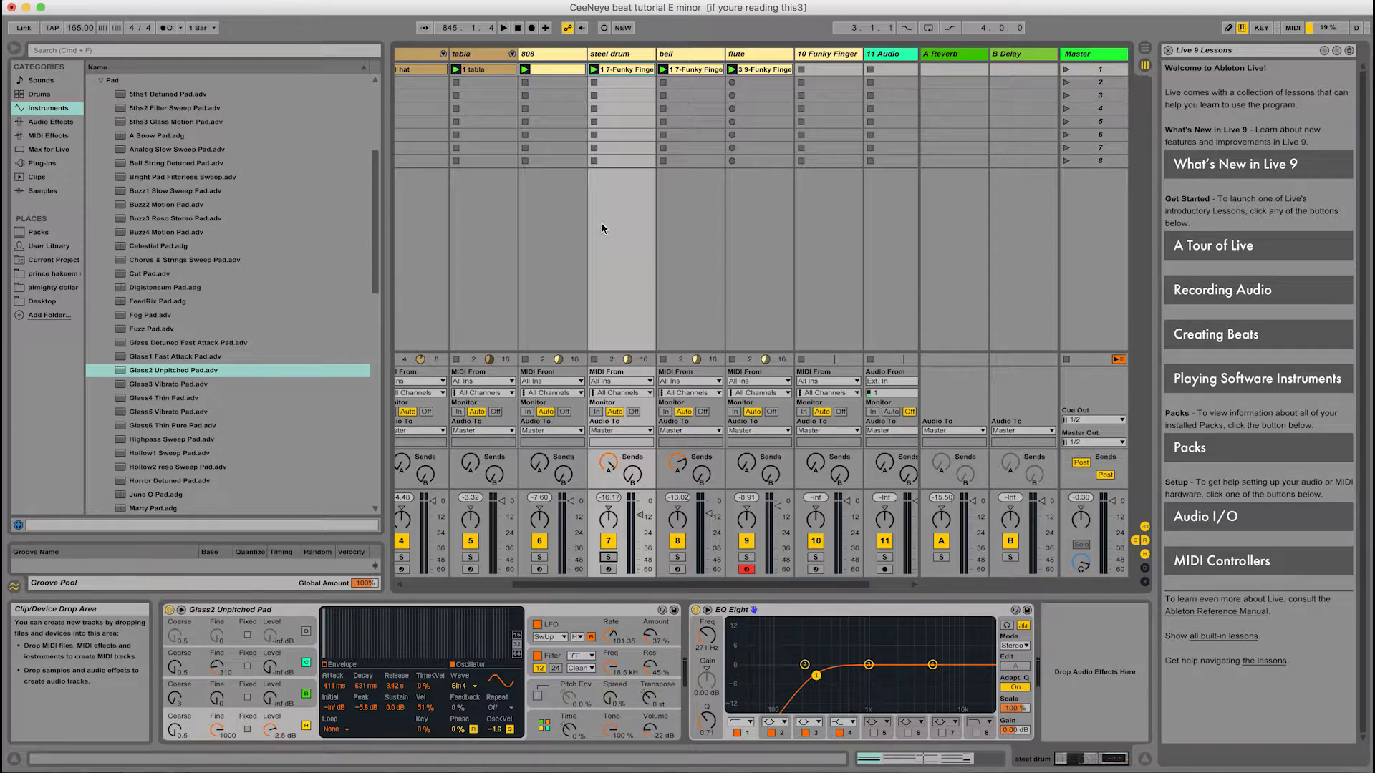
Step: Show the bell track's devices and the audio effects library, and listen to the track in solo
left_click(677, 55)
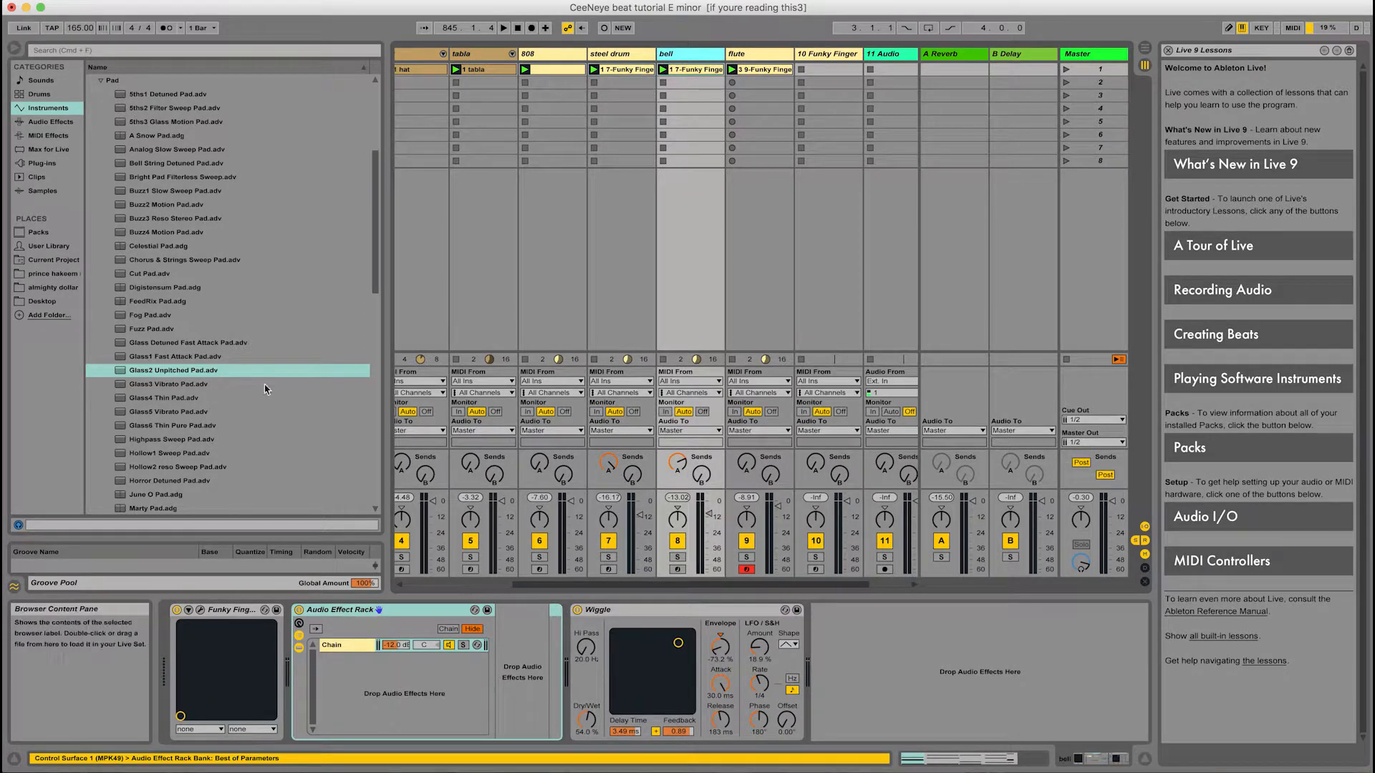
left_click(45, 124)
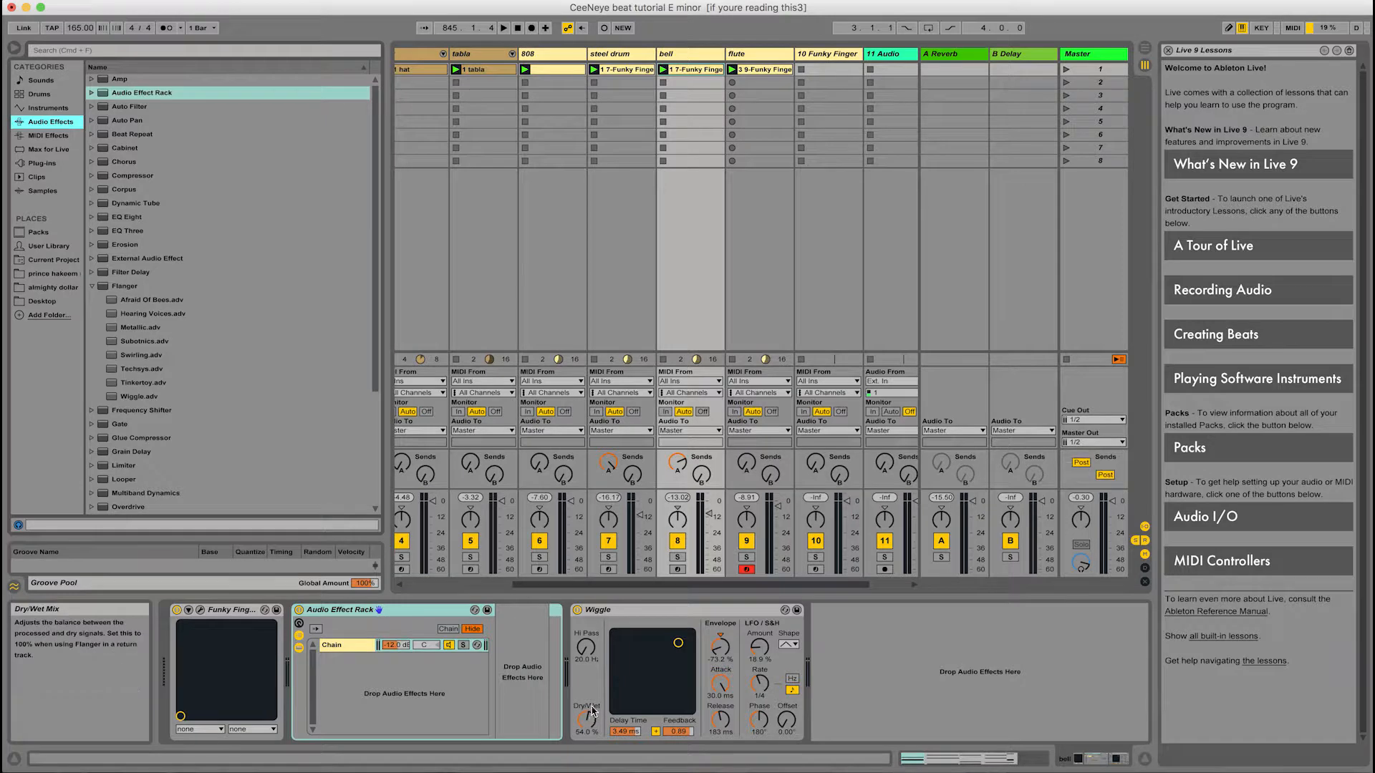
left_click(677, 558)
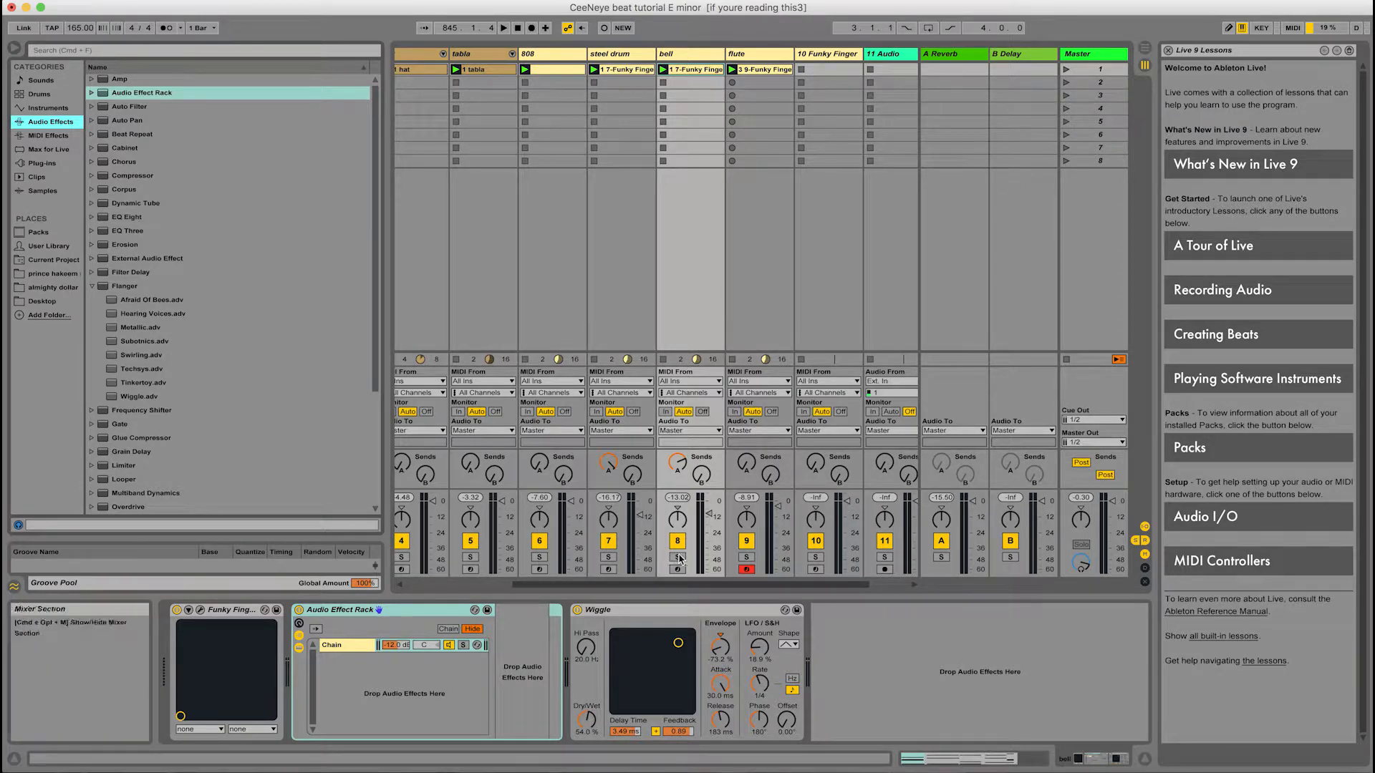
key("space")
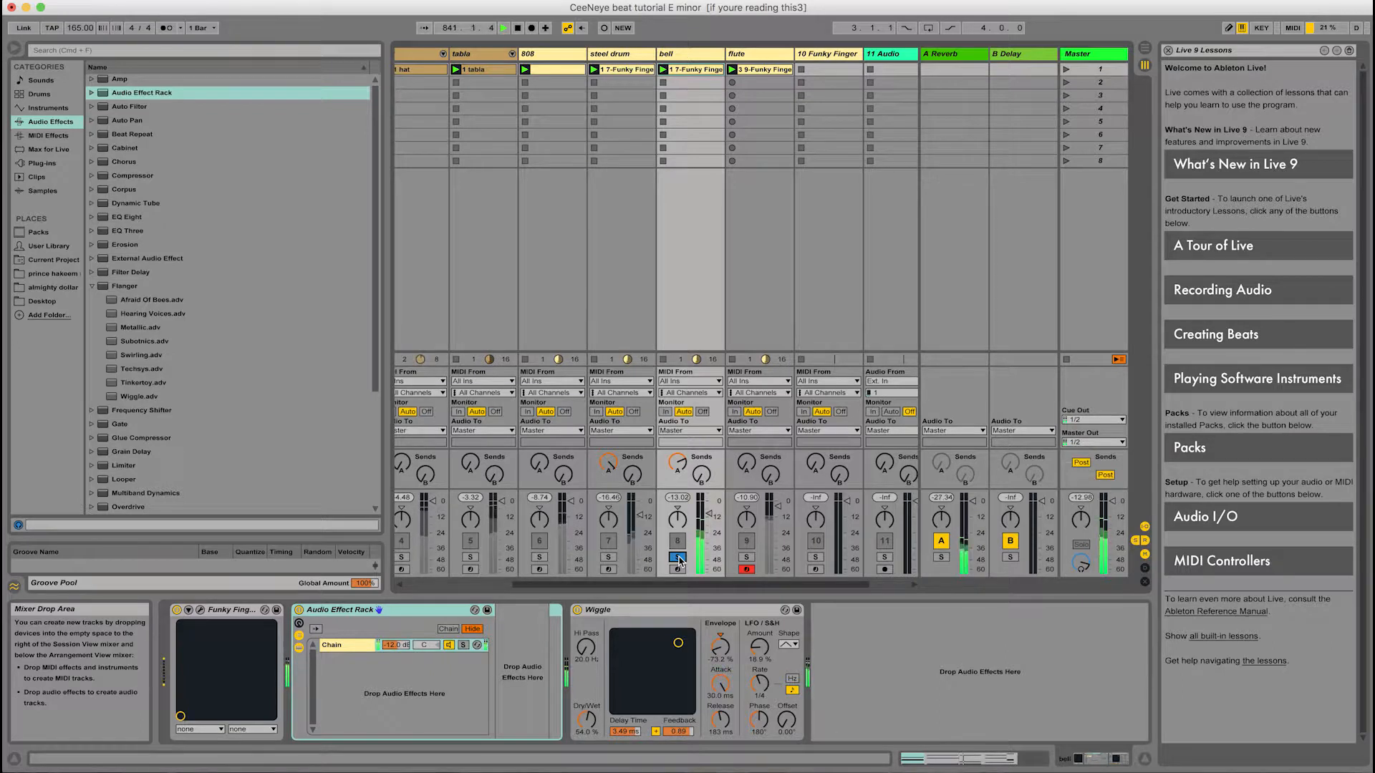
key("space")
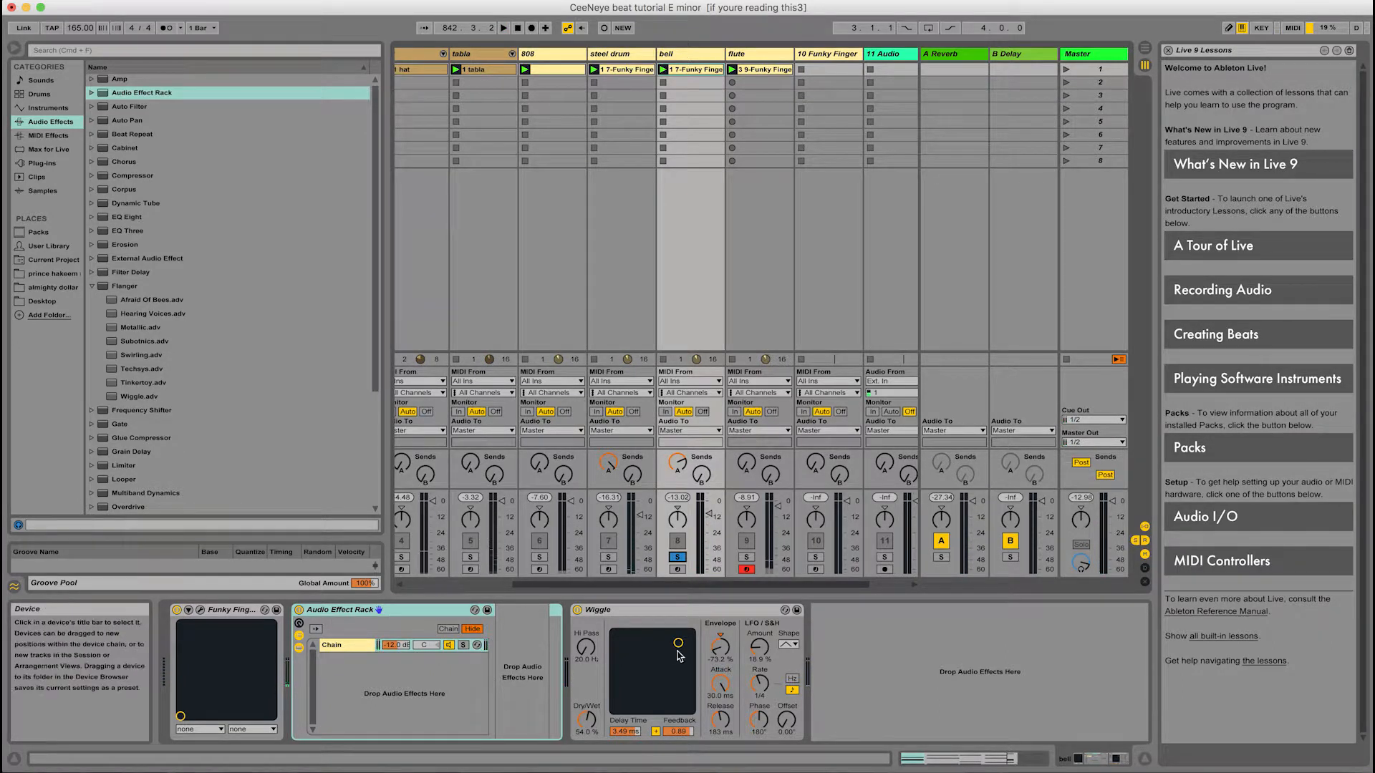
Step: Select the bell track's Wiggle flanger, replay the soloed track and take it out of solo
left_click(812, 662)
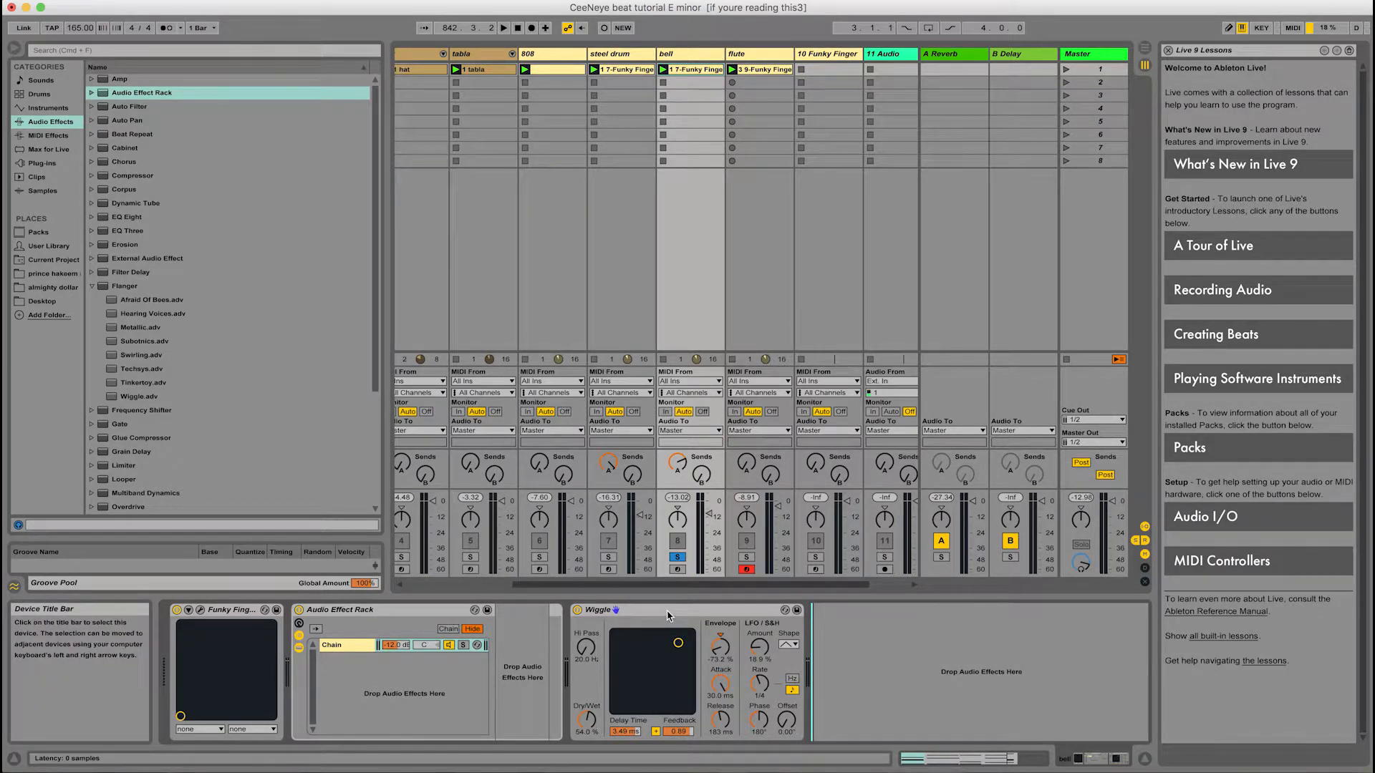
key("space")
key("space")
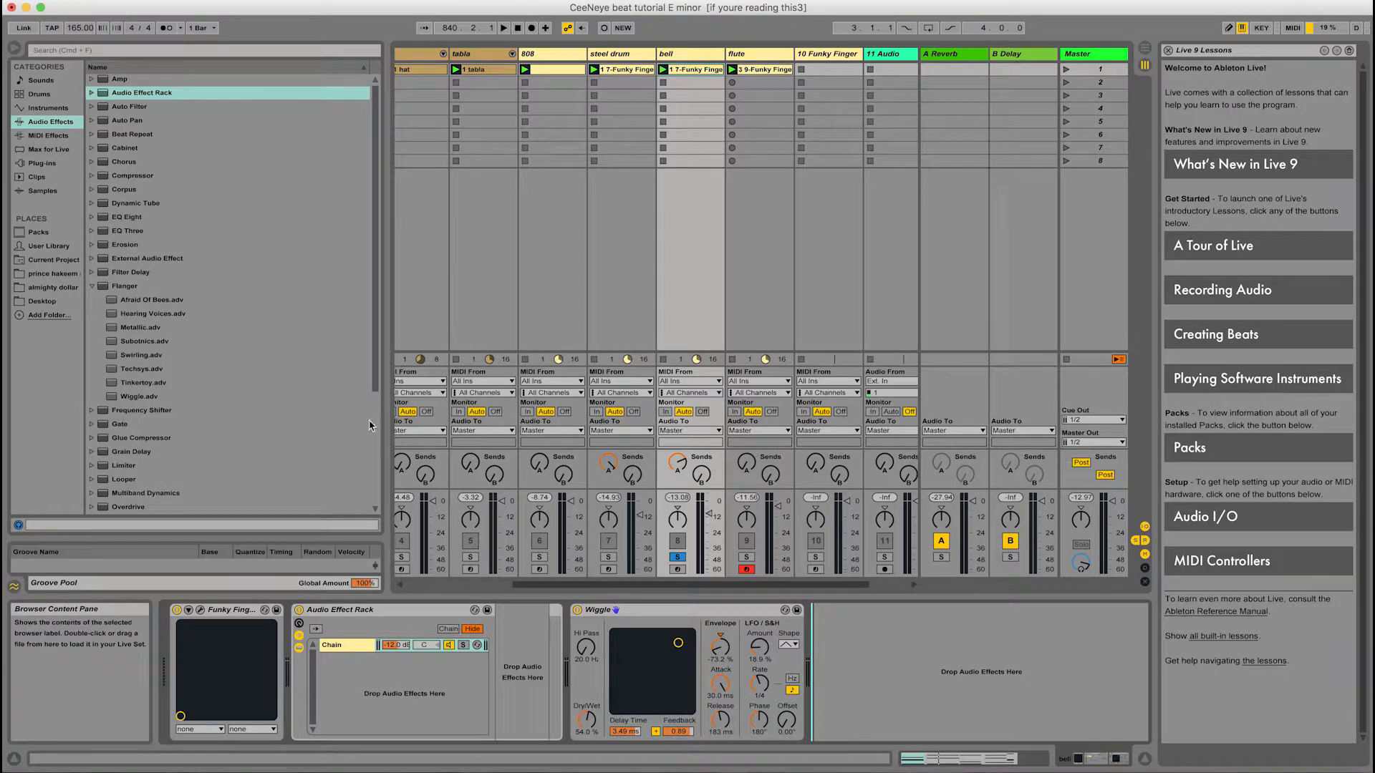
scroll(482, 476, "right", 1)
scroll(600, 555, "right", 1)
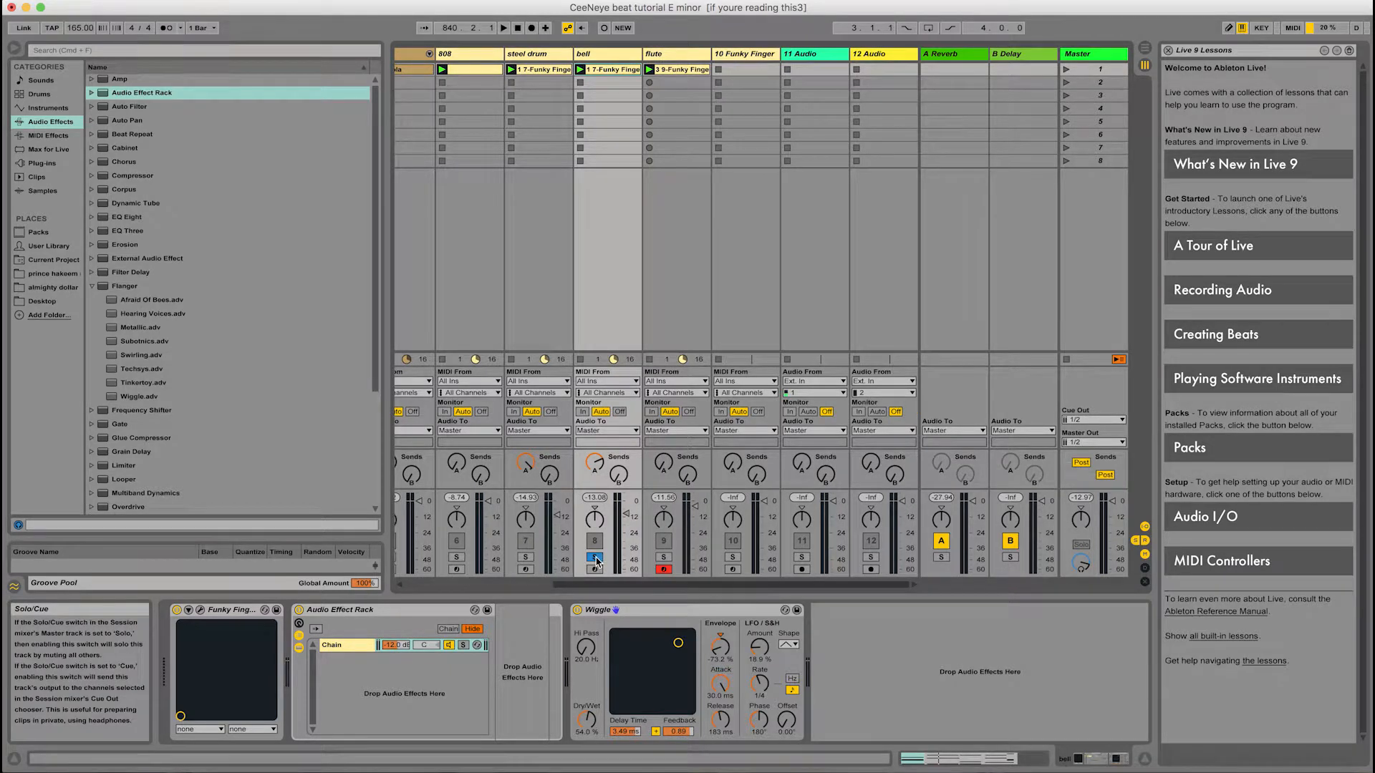
left_click(595, 558)
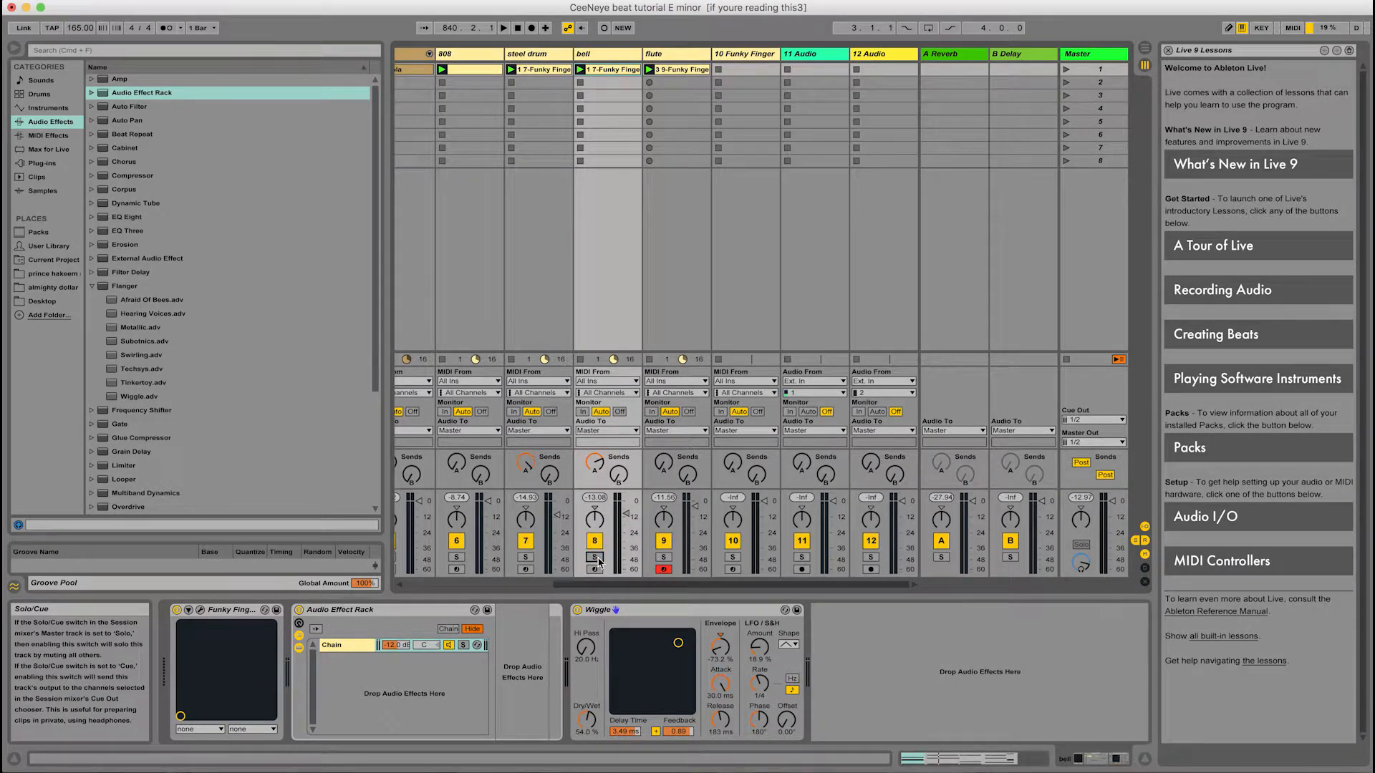
Step: Turn off the flute track and play the set without it
left_click(665, 543)
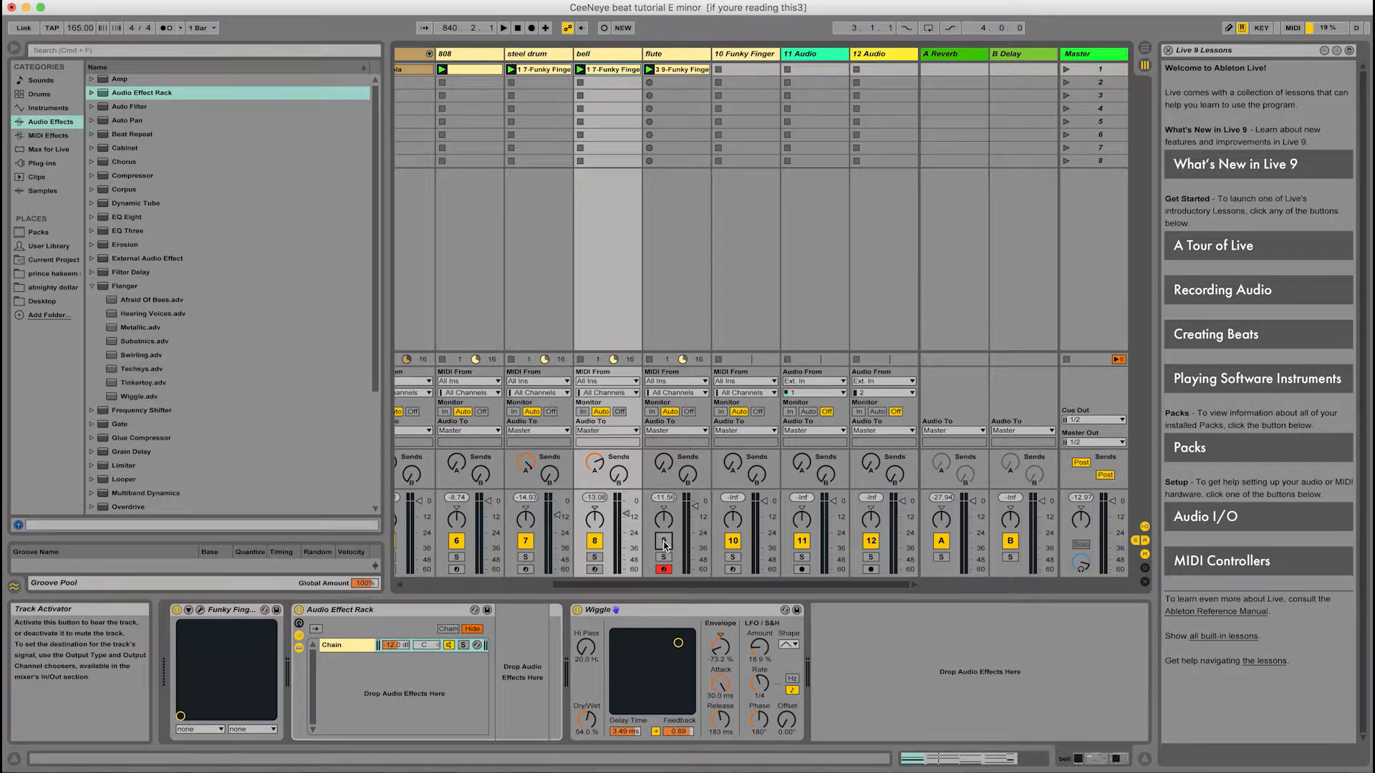
key("space")
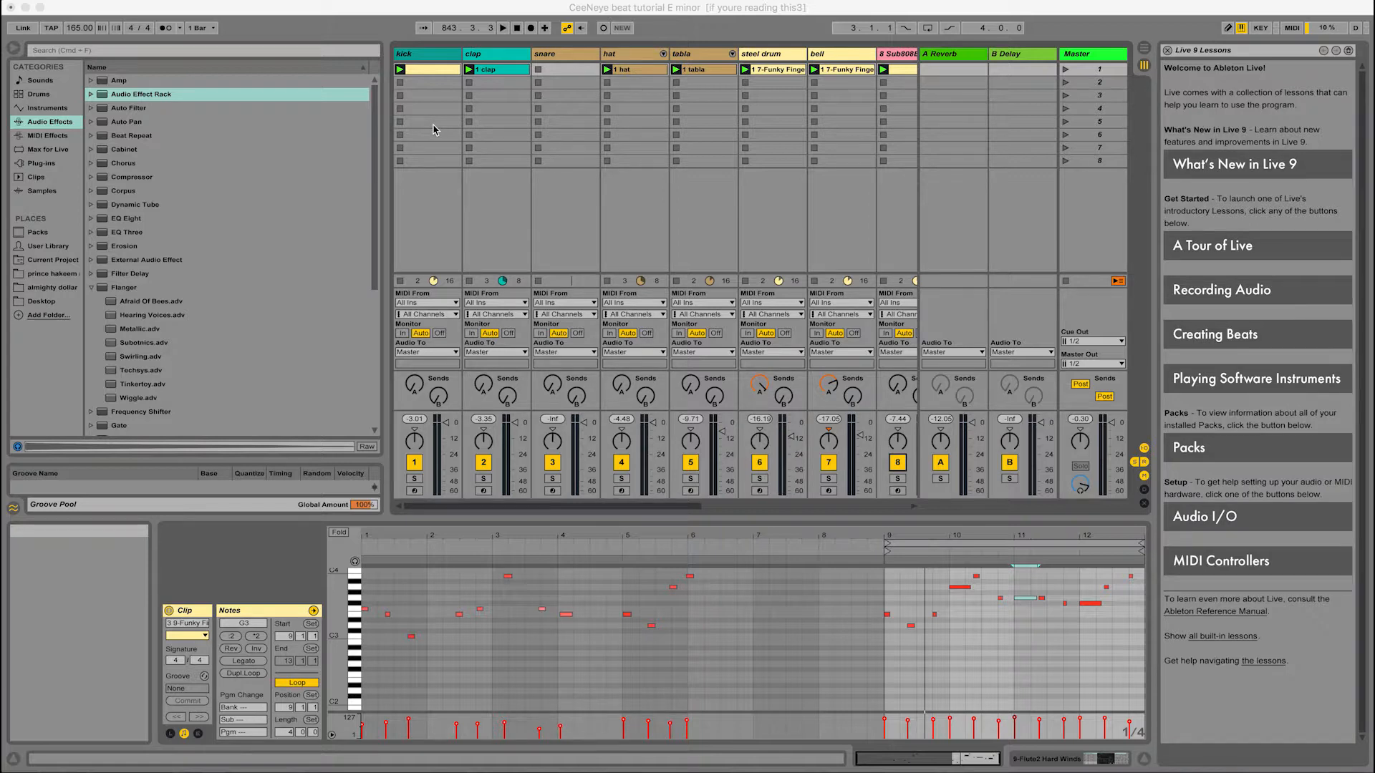
Step: Examine the kick clip's notes and the track's sampler, and locate Simpler in the instrument library with Operator collapsed
left_click(430, 73)
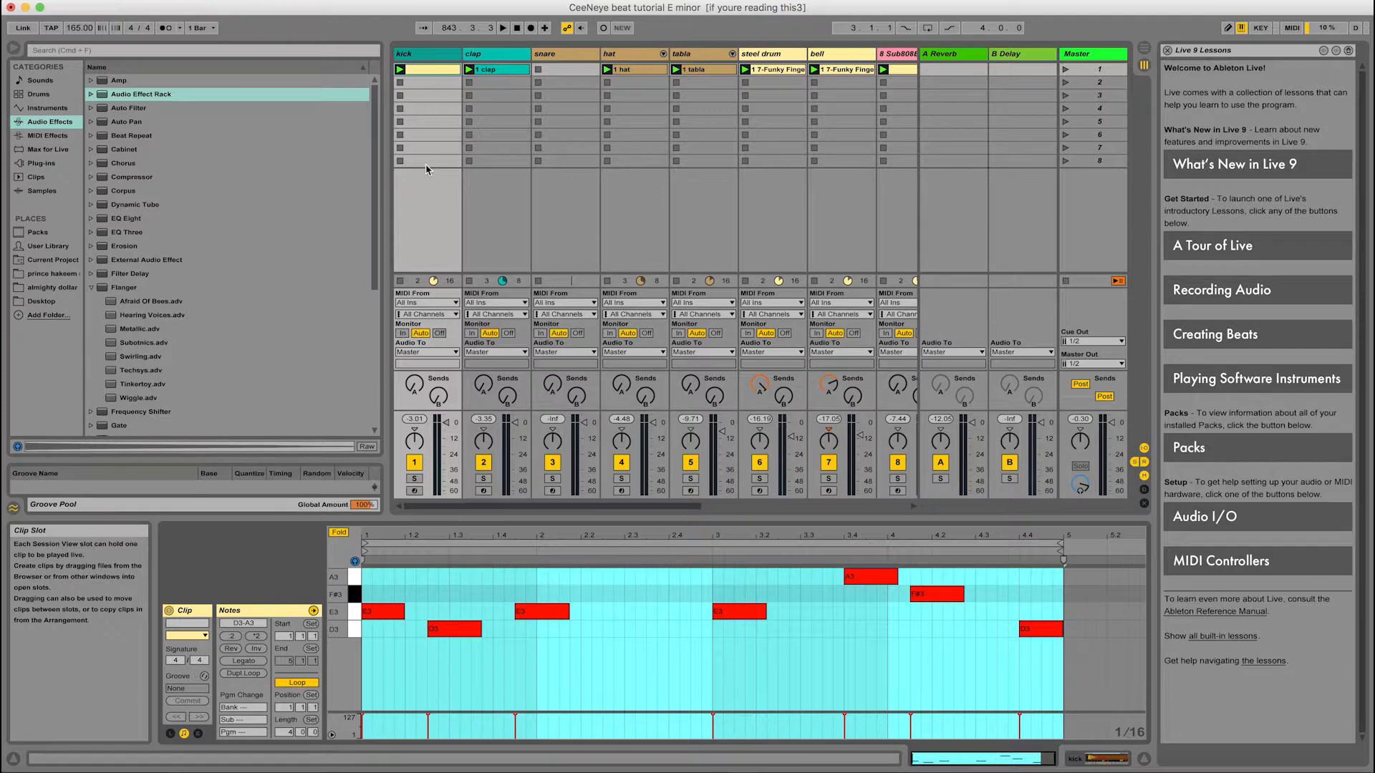
key("shift+Tab")
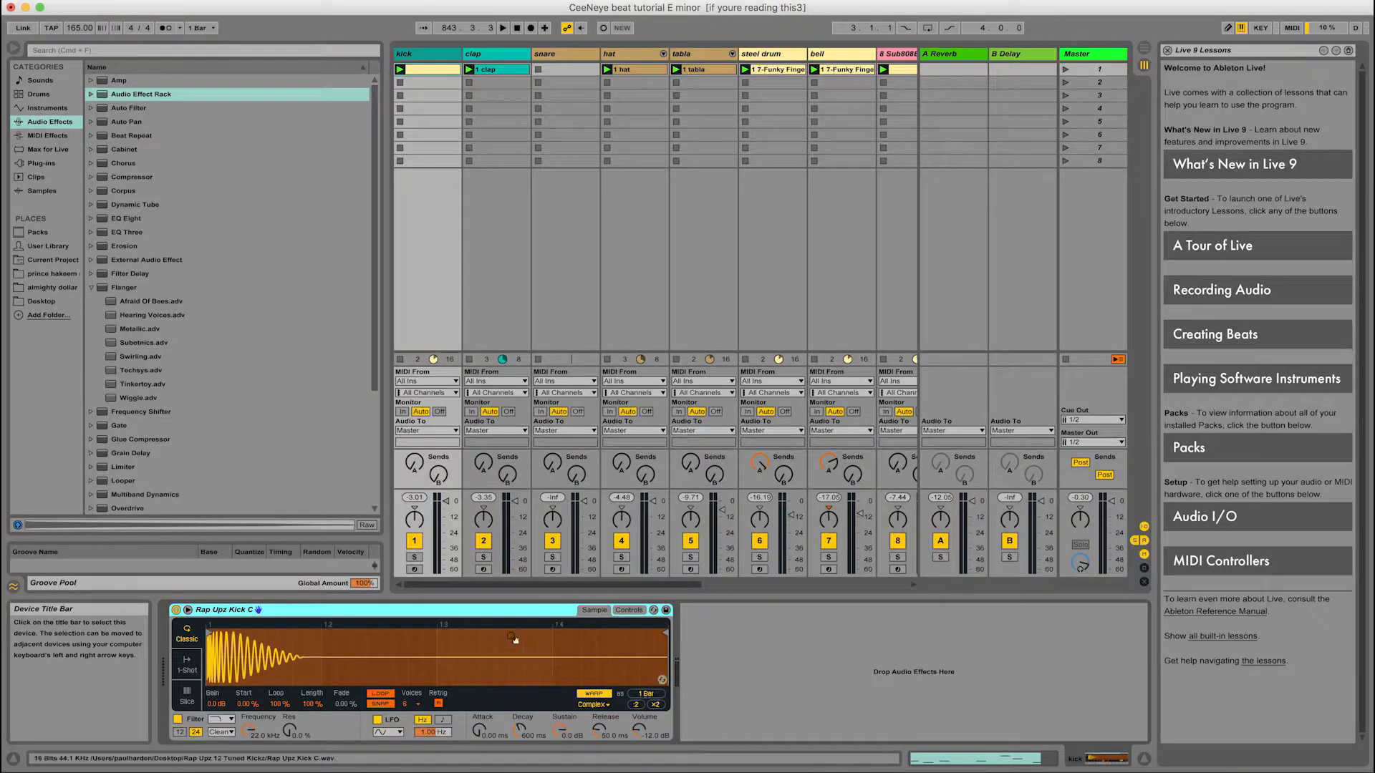
left_click(47, 107)
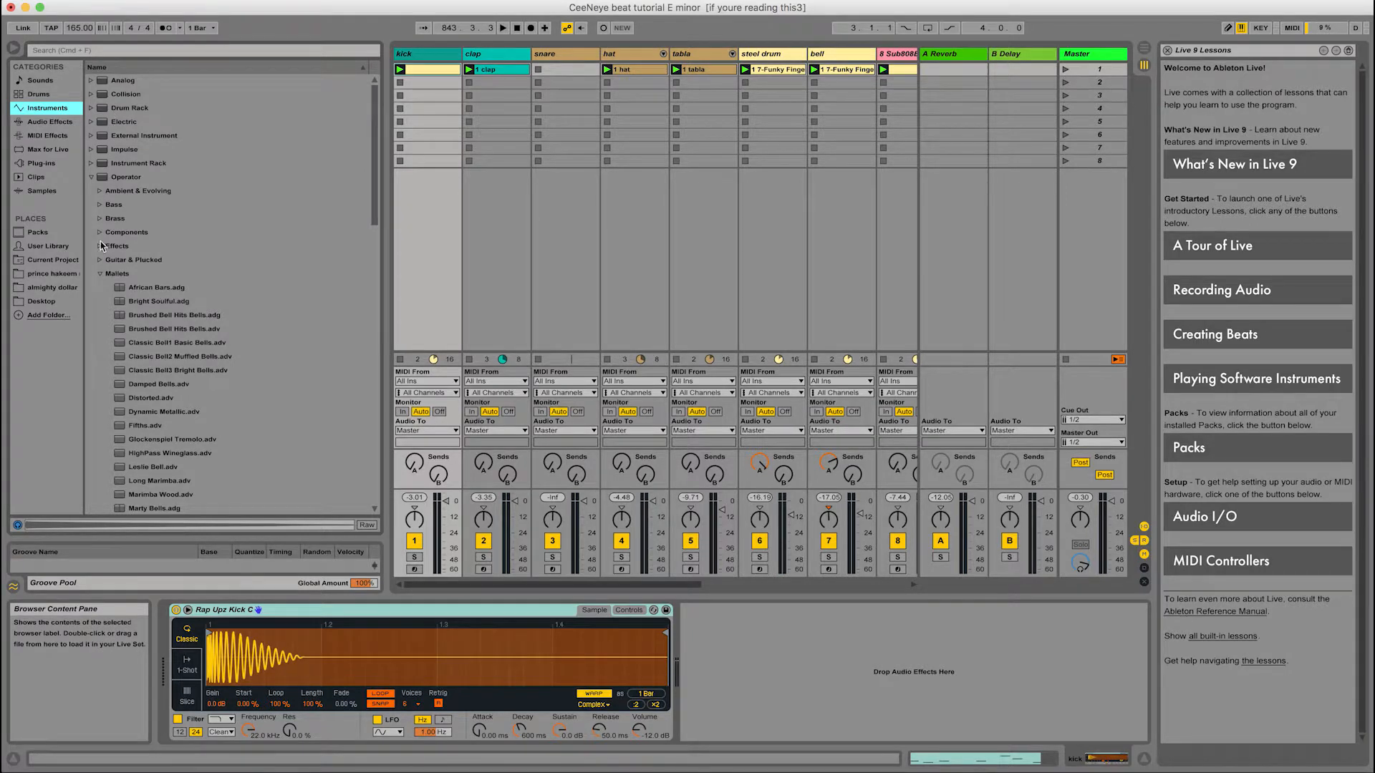
left_click(91, 177)
left_click(91, 206)
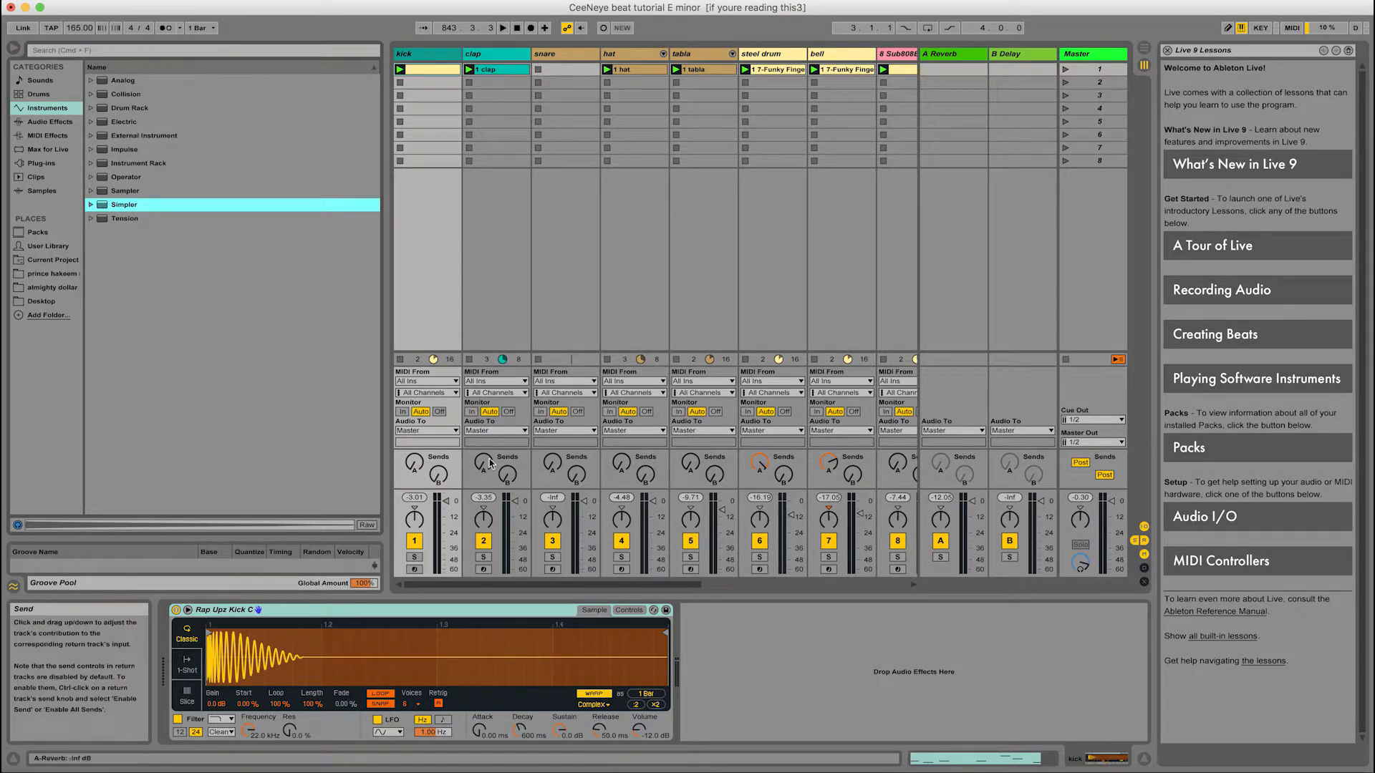
Step: Compare the notes of the kick clip with those of the Sub808Bass clip
double_click(430, 73)
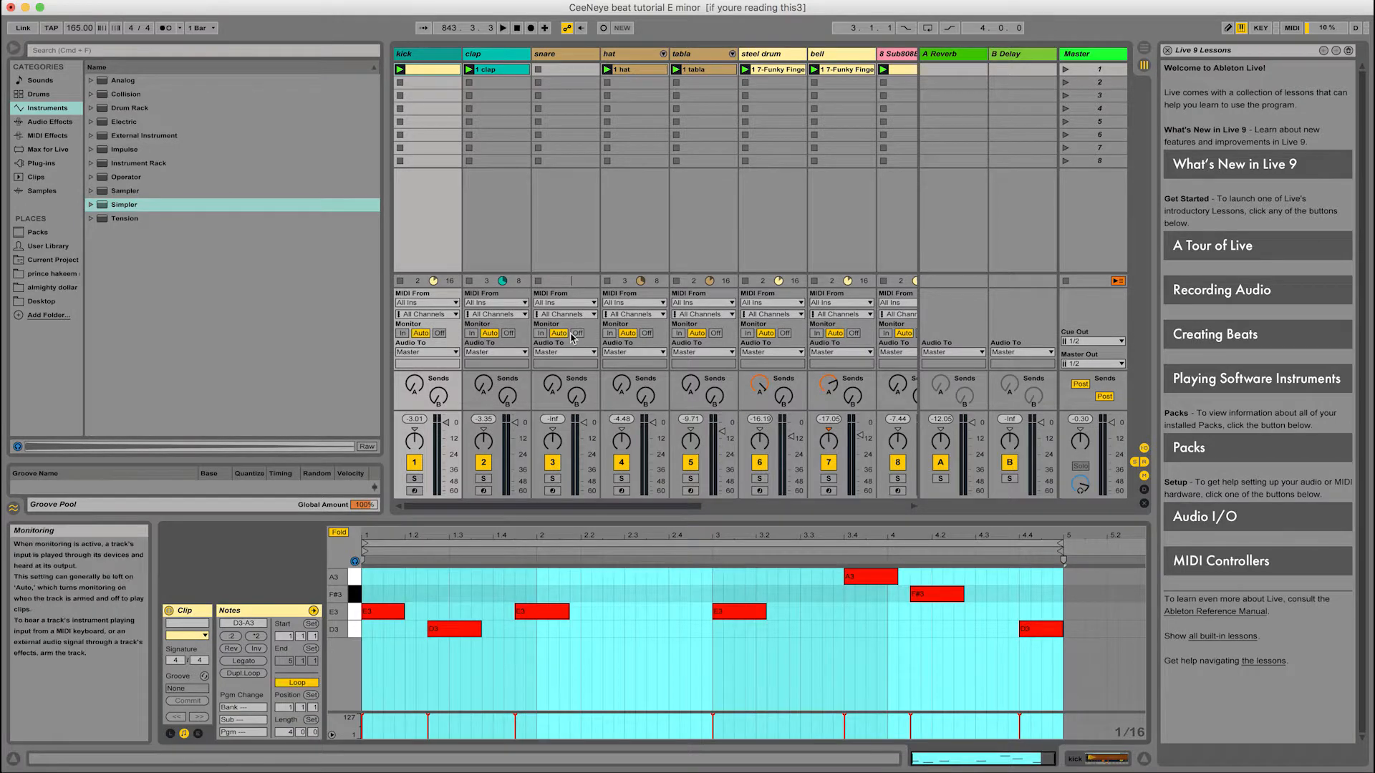
scroll(687, 100, "right", 2)
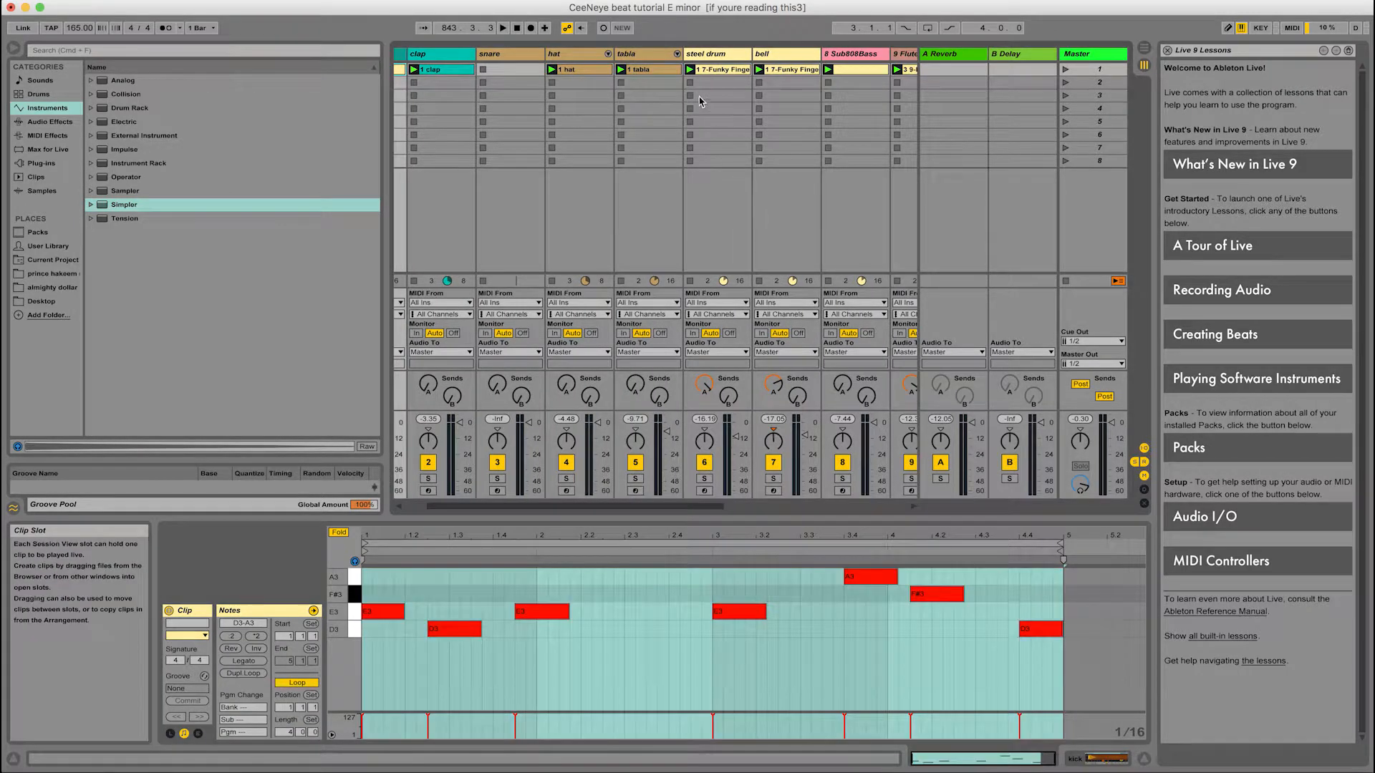
scroll(688, 100, "right", 3)
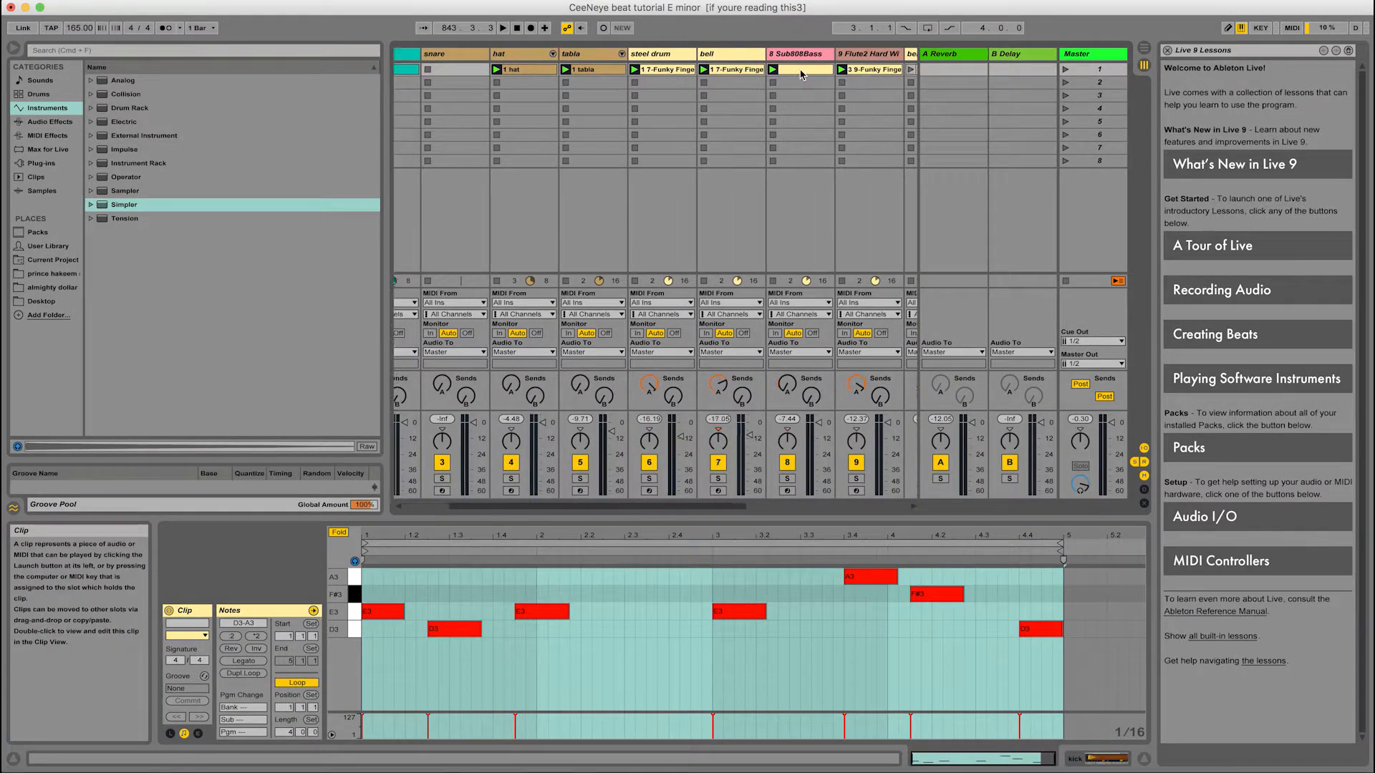
left_click(689, 54)
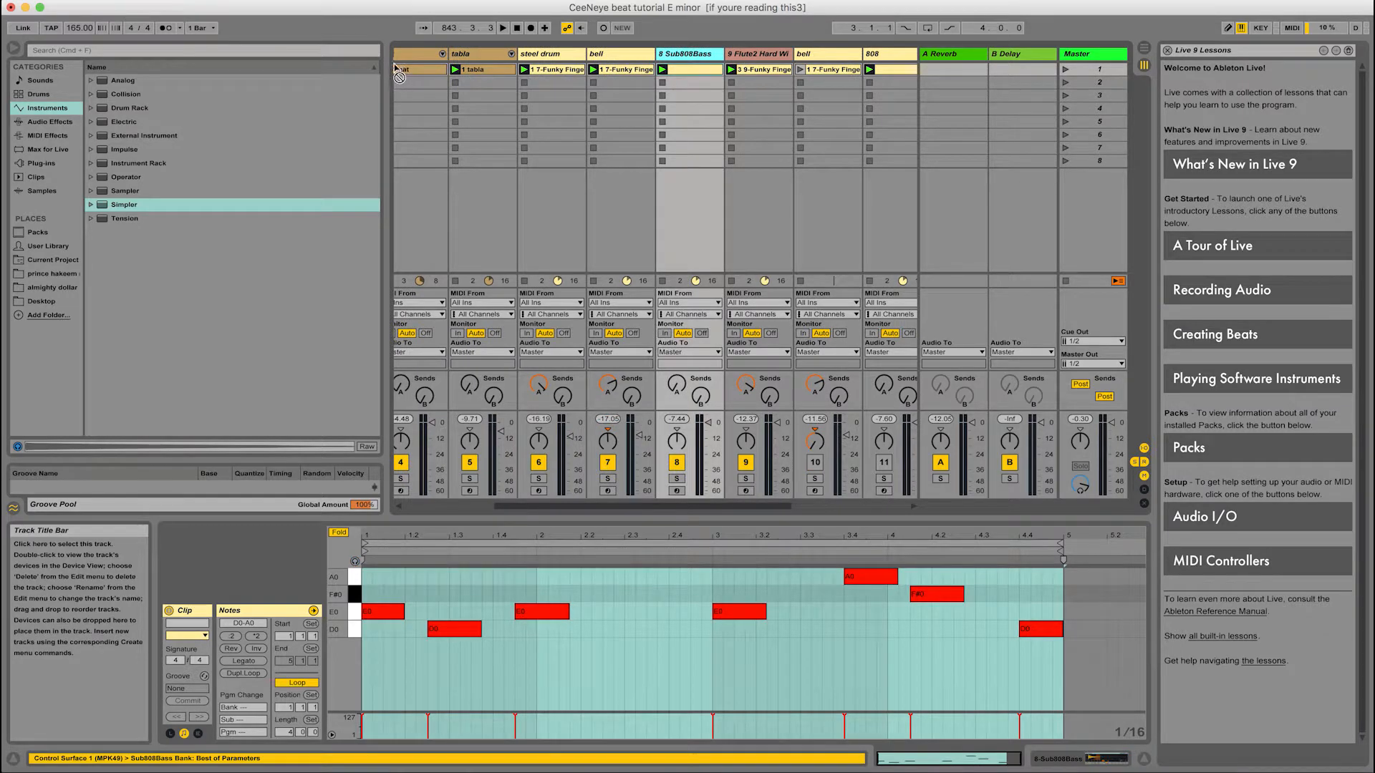
left_click(688, 66)
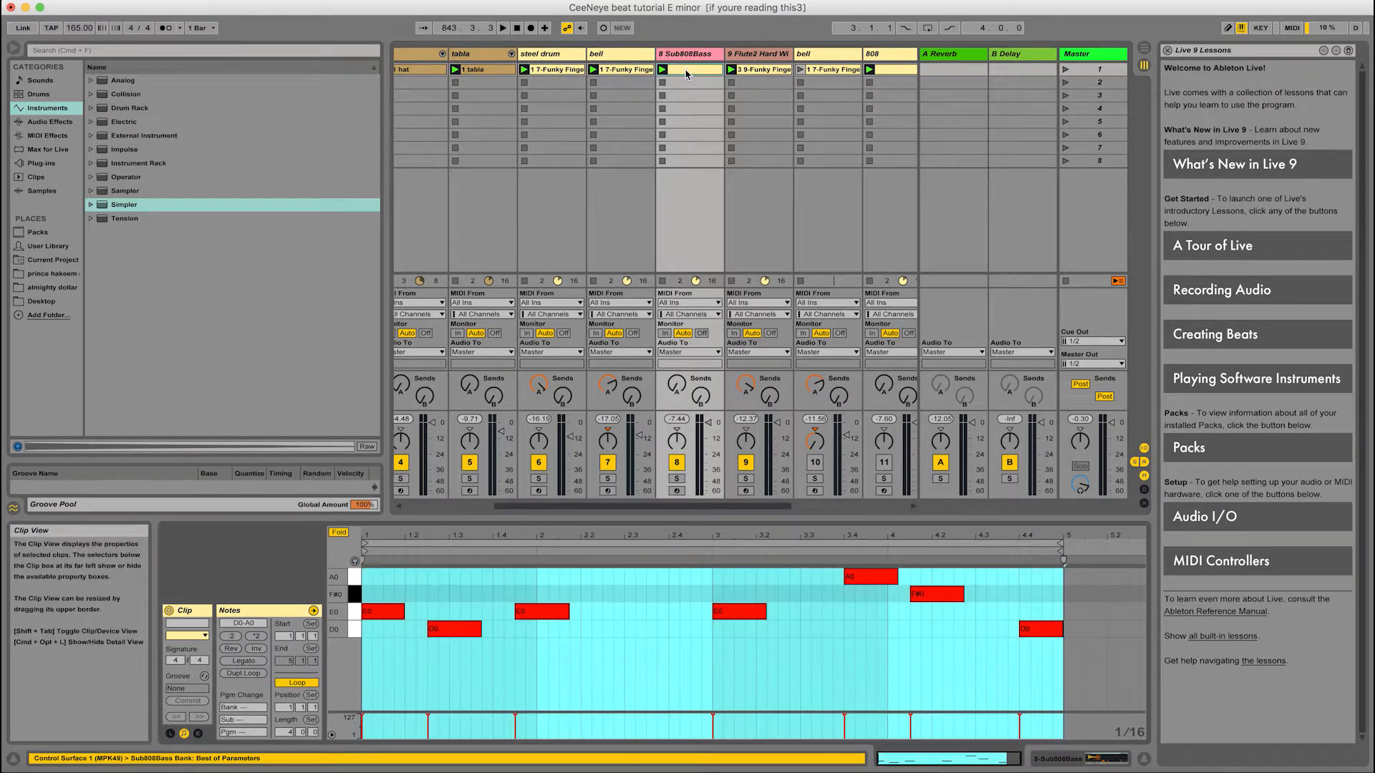
Step: Move the Sub808Bass track between the clap and snare tracks, and delete the empty snare track
left_click(688, 56)
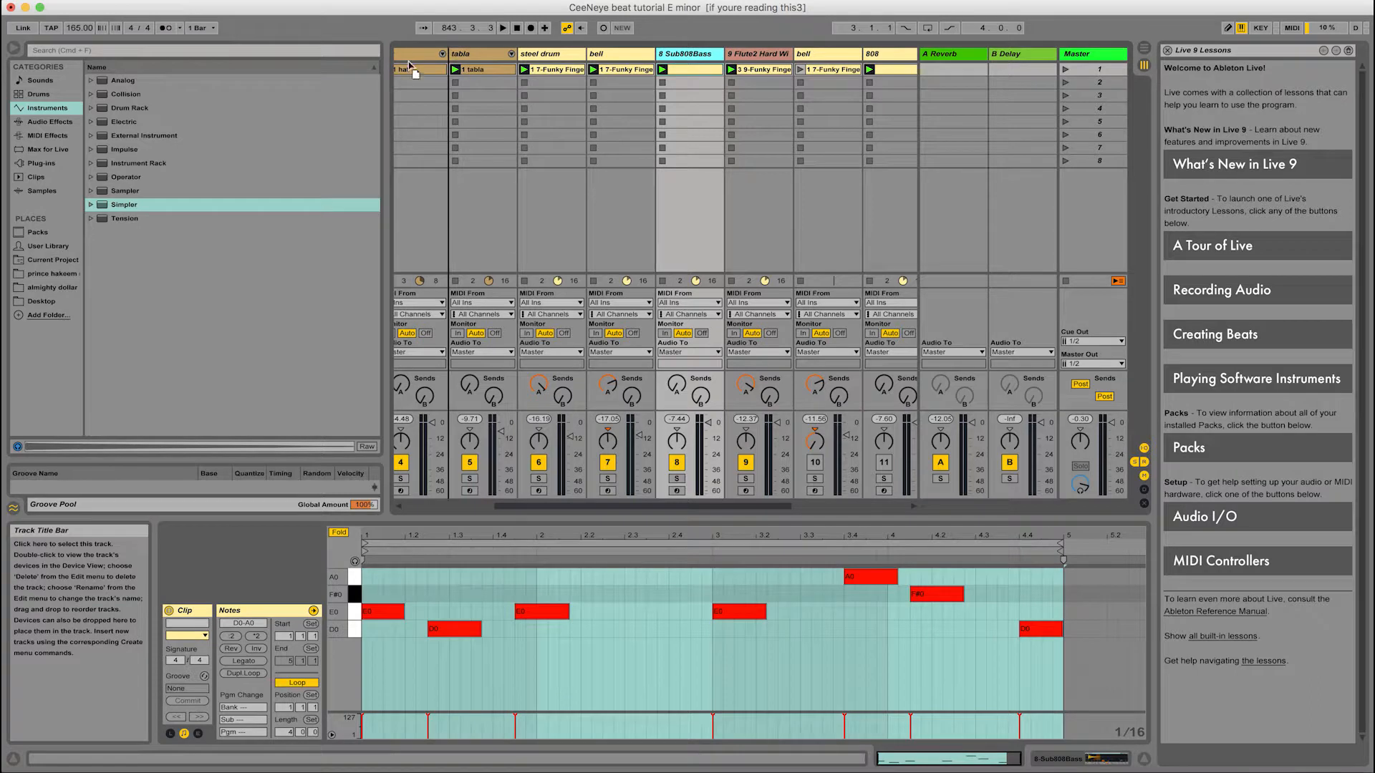
left_click_drag(394, 64, 428, 66)
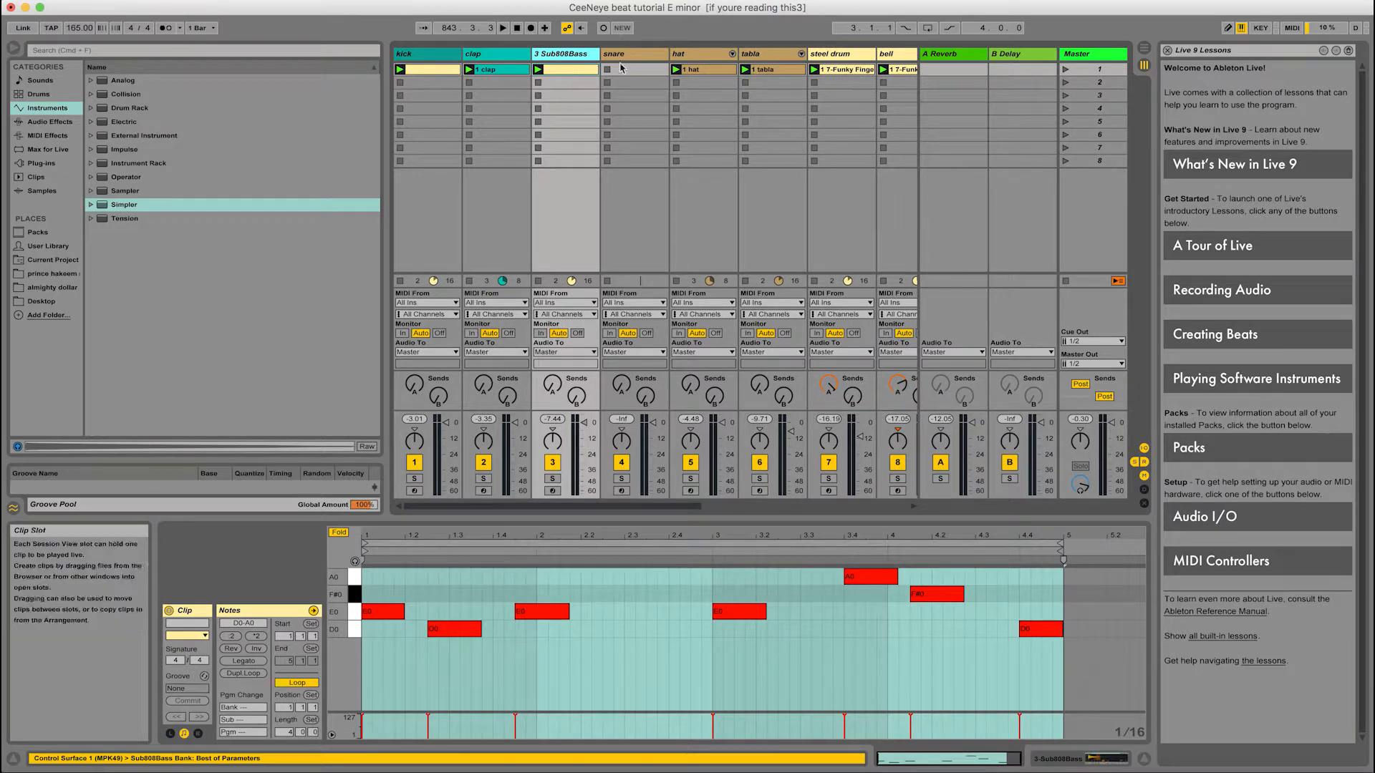
left_click(619, 57)
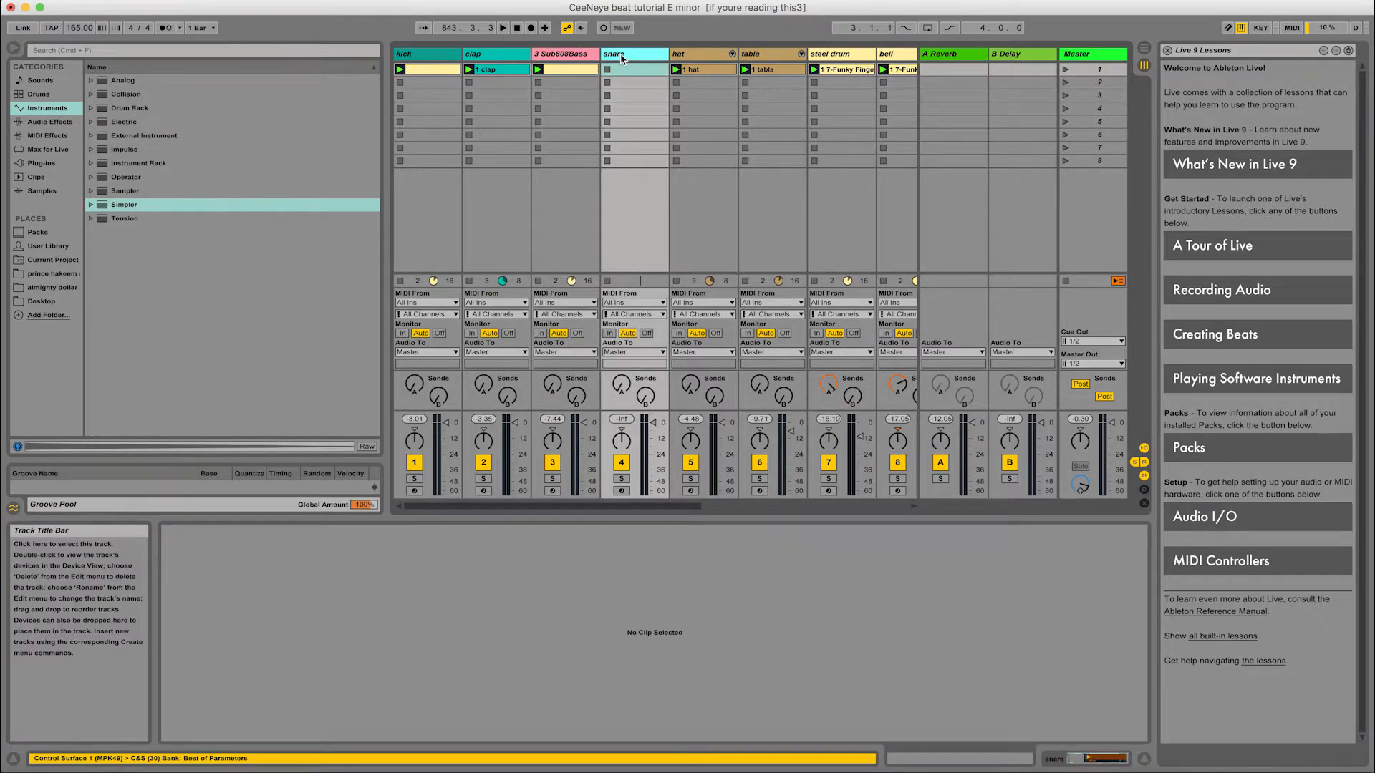
key("Delete")
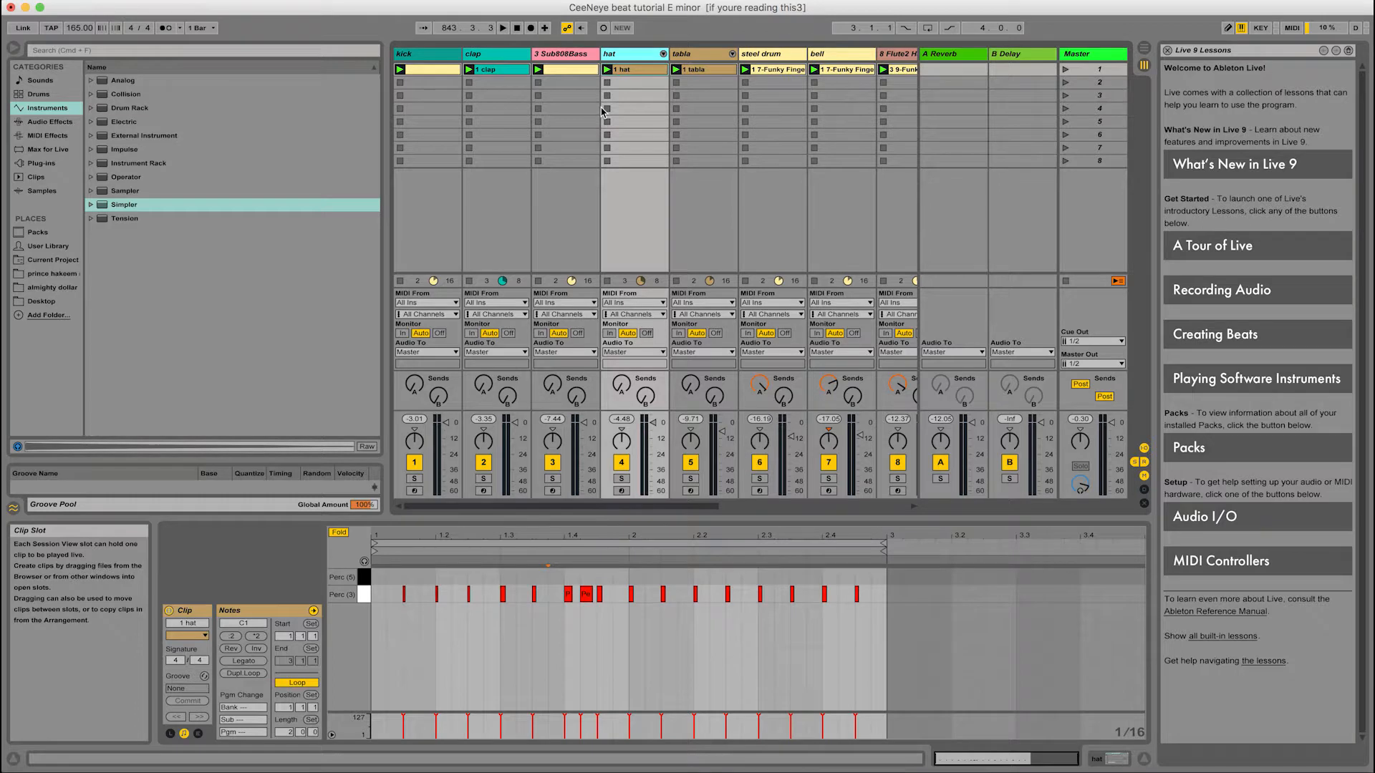
Step: Look over all tracks in the set, from the kick to the audio tracks
scroll(600, 108, "right", 3)
scroll(600, 107, "left", 3)
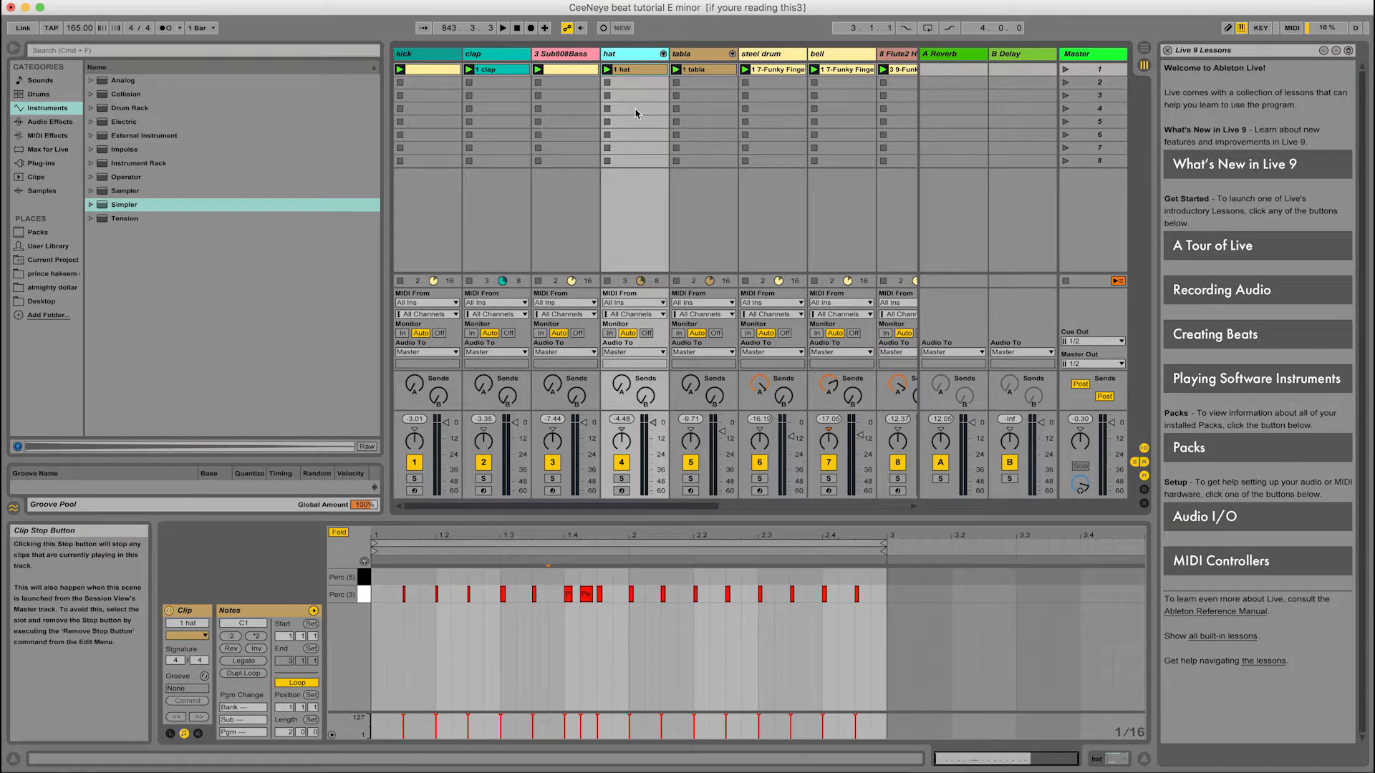
scroll(648, 113, "right", 4)
scroll(651, 114, "right", 3)
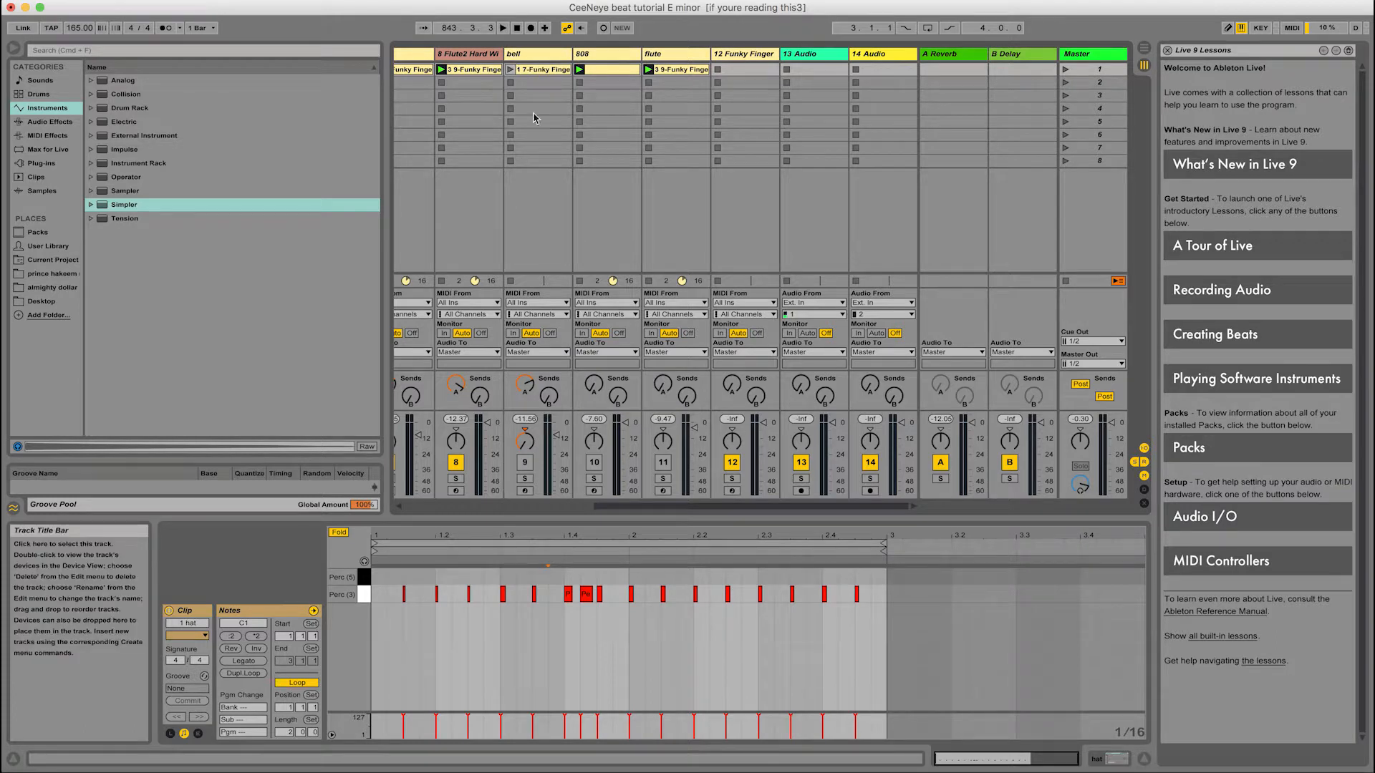
scroll(575, 256, "left", 3)
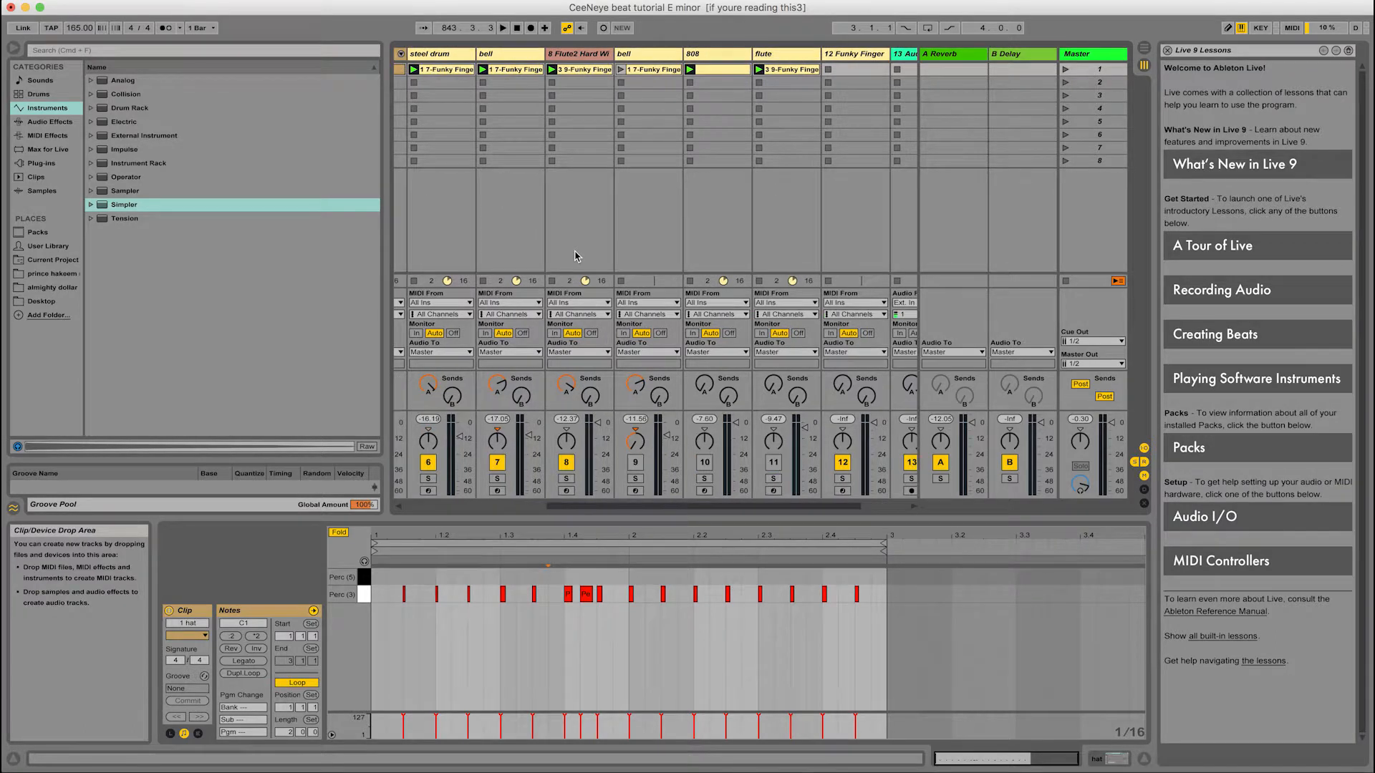
scroll(575, 255, "left", 2)
scroll(575, 256, "left", 3)
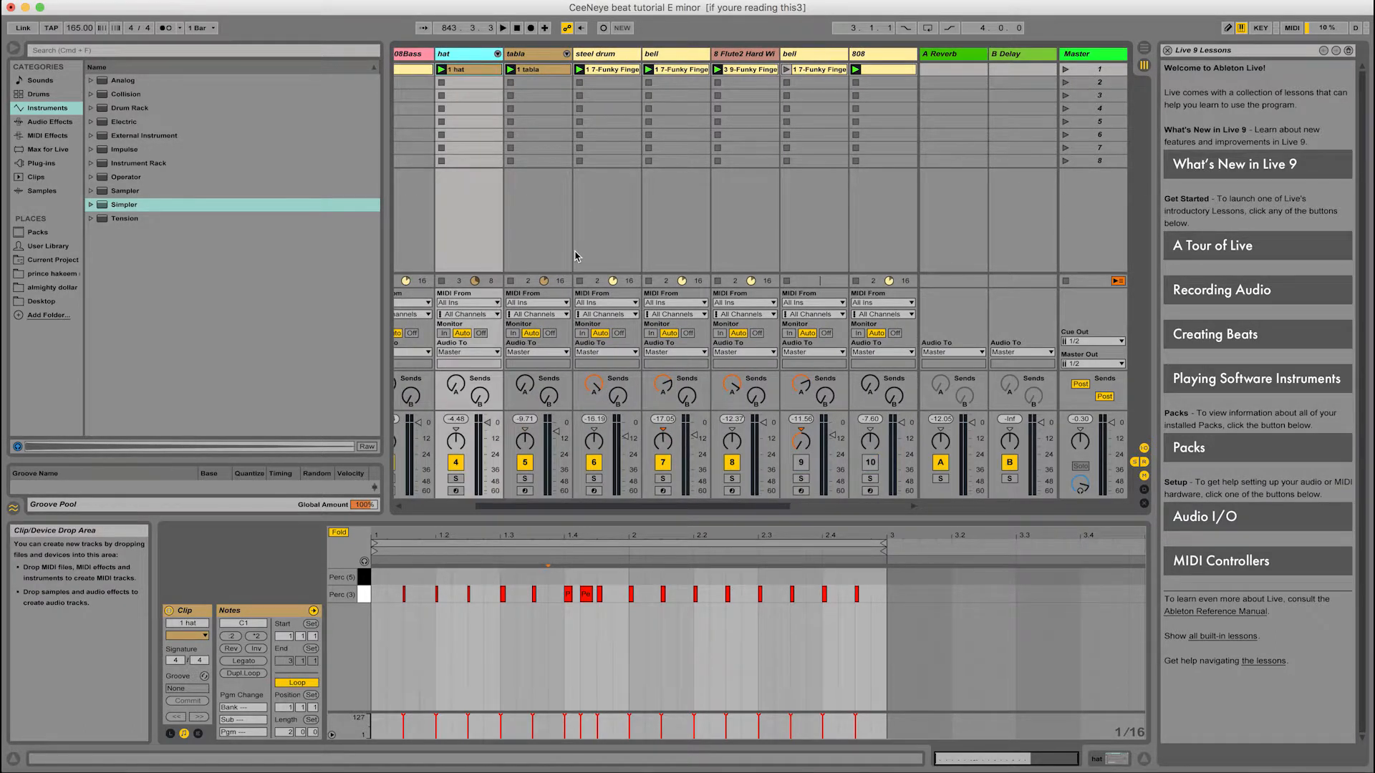
scroll(575, 256, "left", 3)
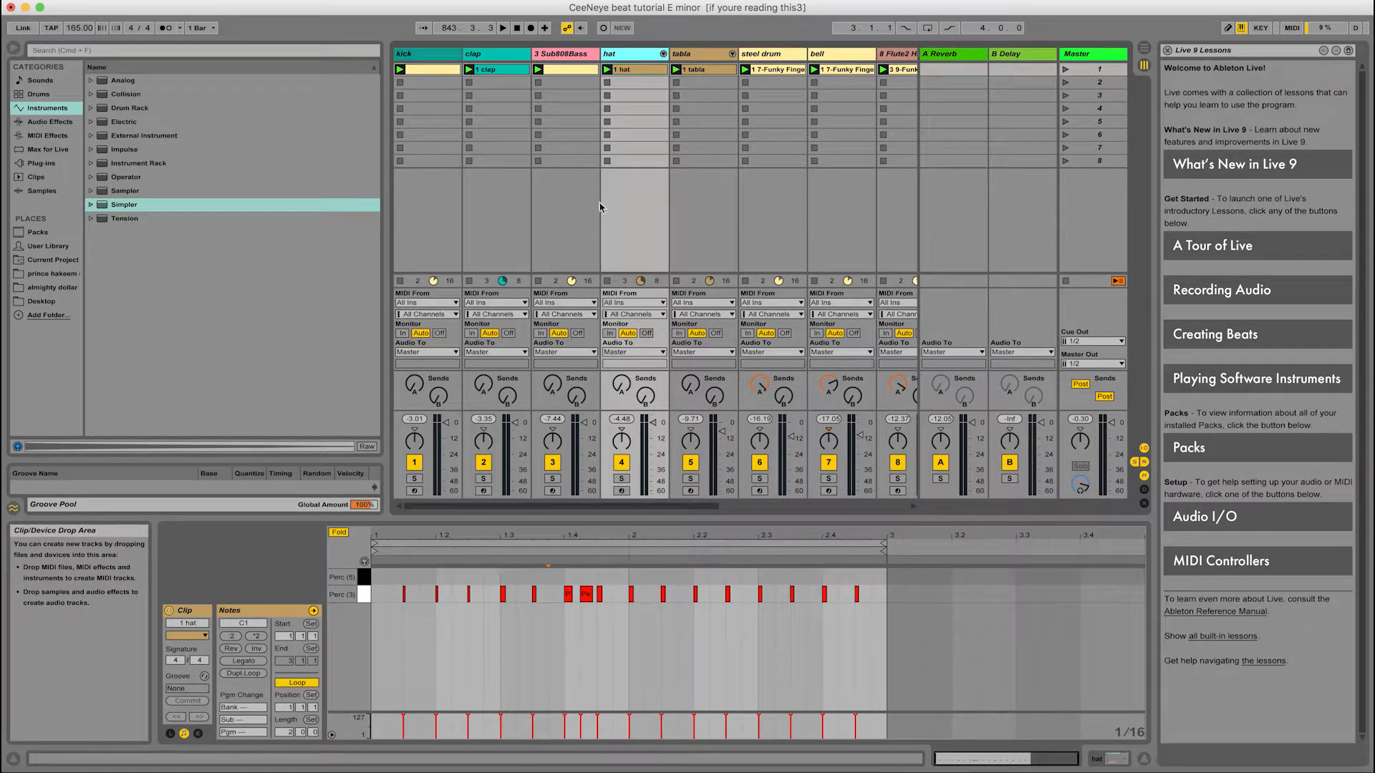
Step: Examine the tabla clip's notes and listen to the tabla track soloed, ending with playback stopped and solo off
left_click(700, 69)
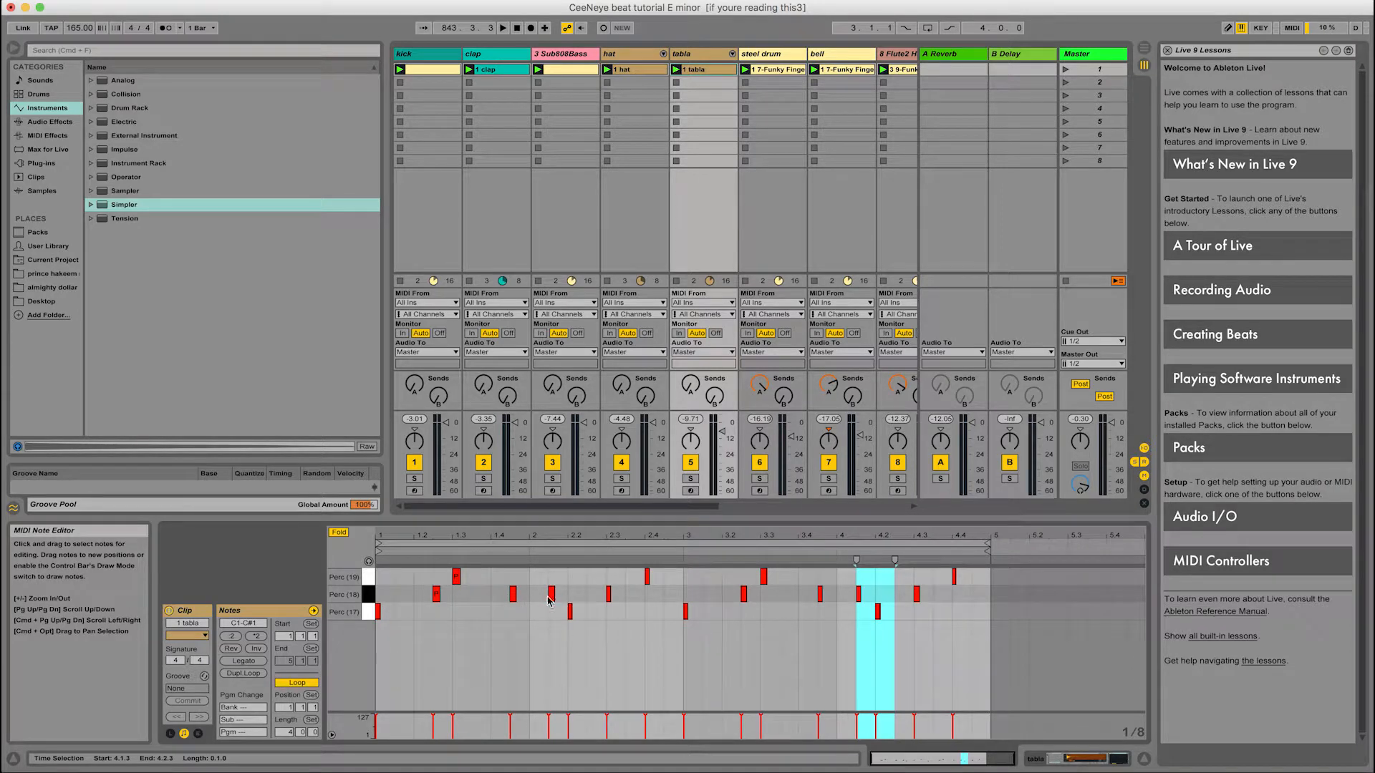
left_click(691, 478)
key("space")
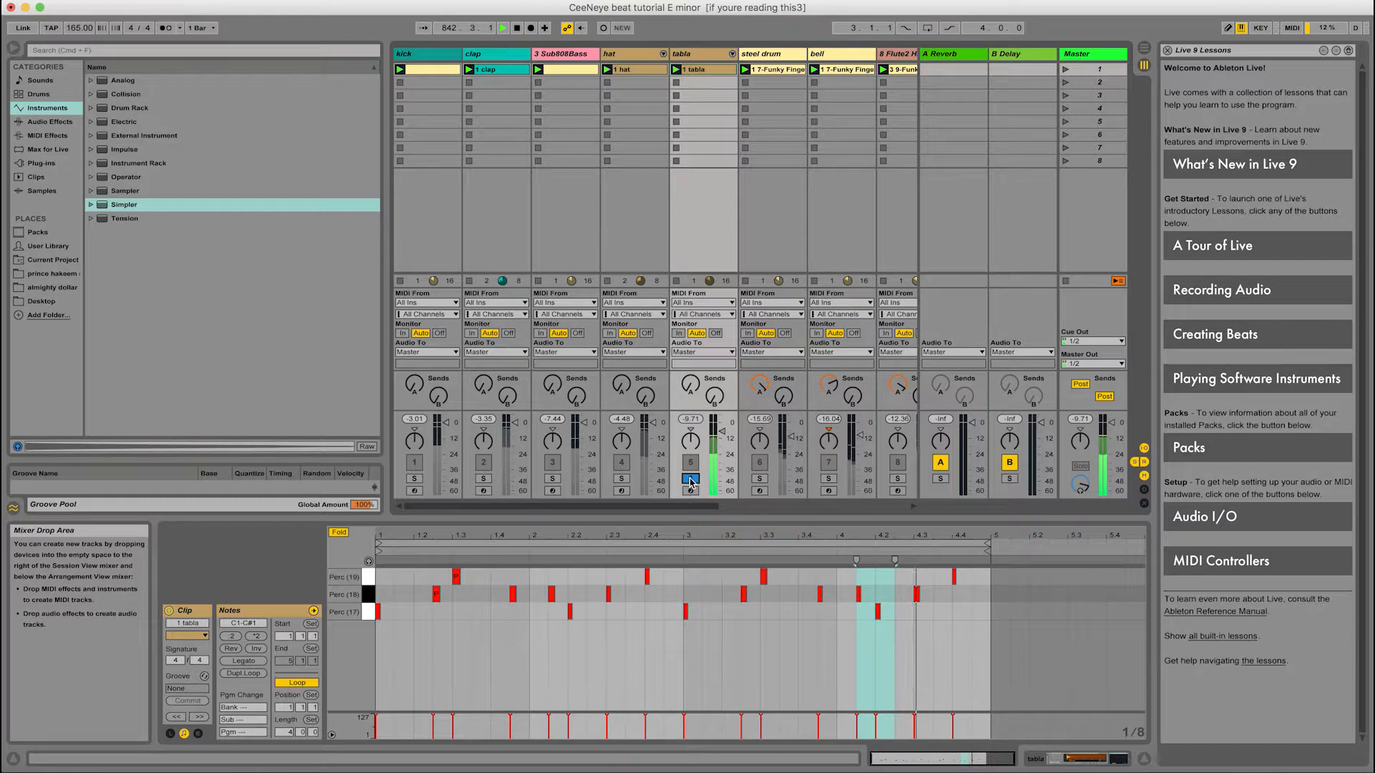
key("space")
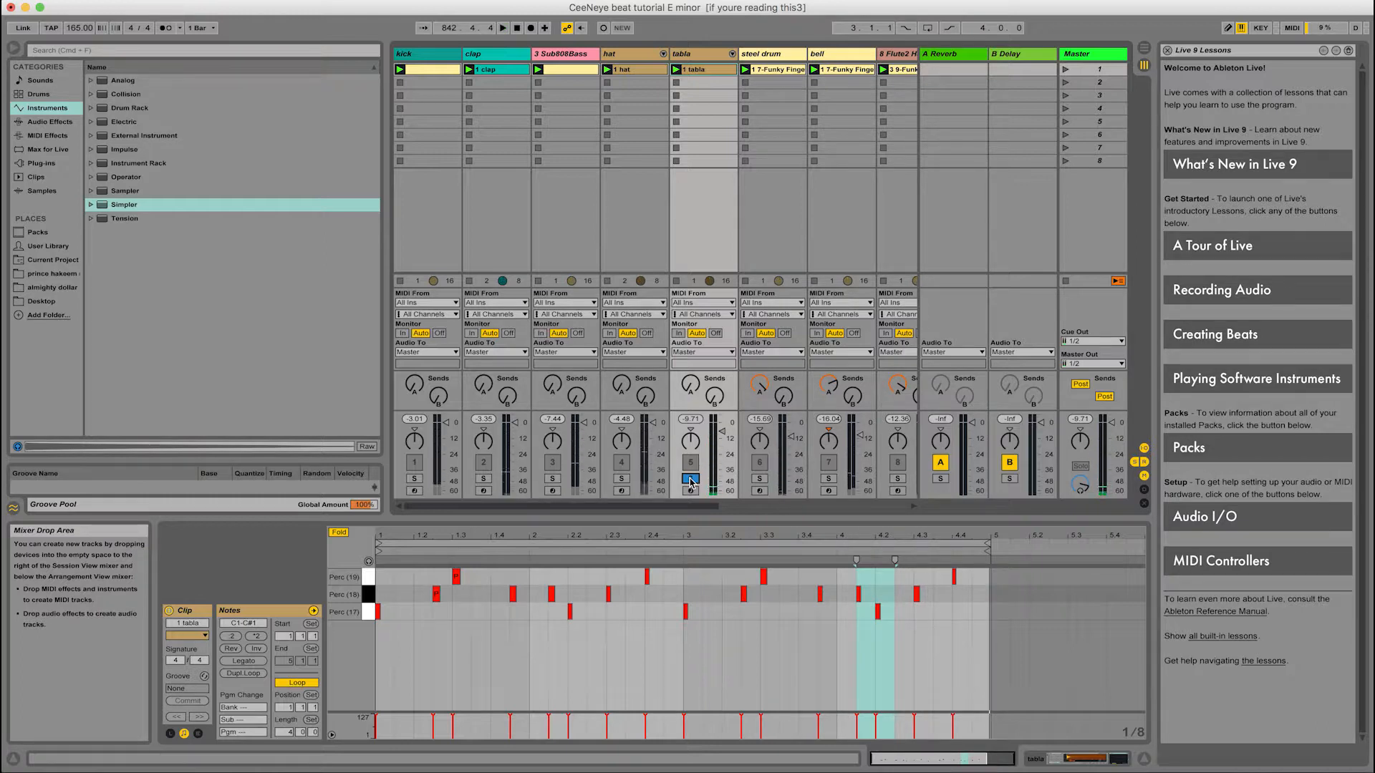
left_click(691, 480)
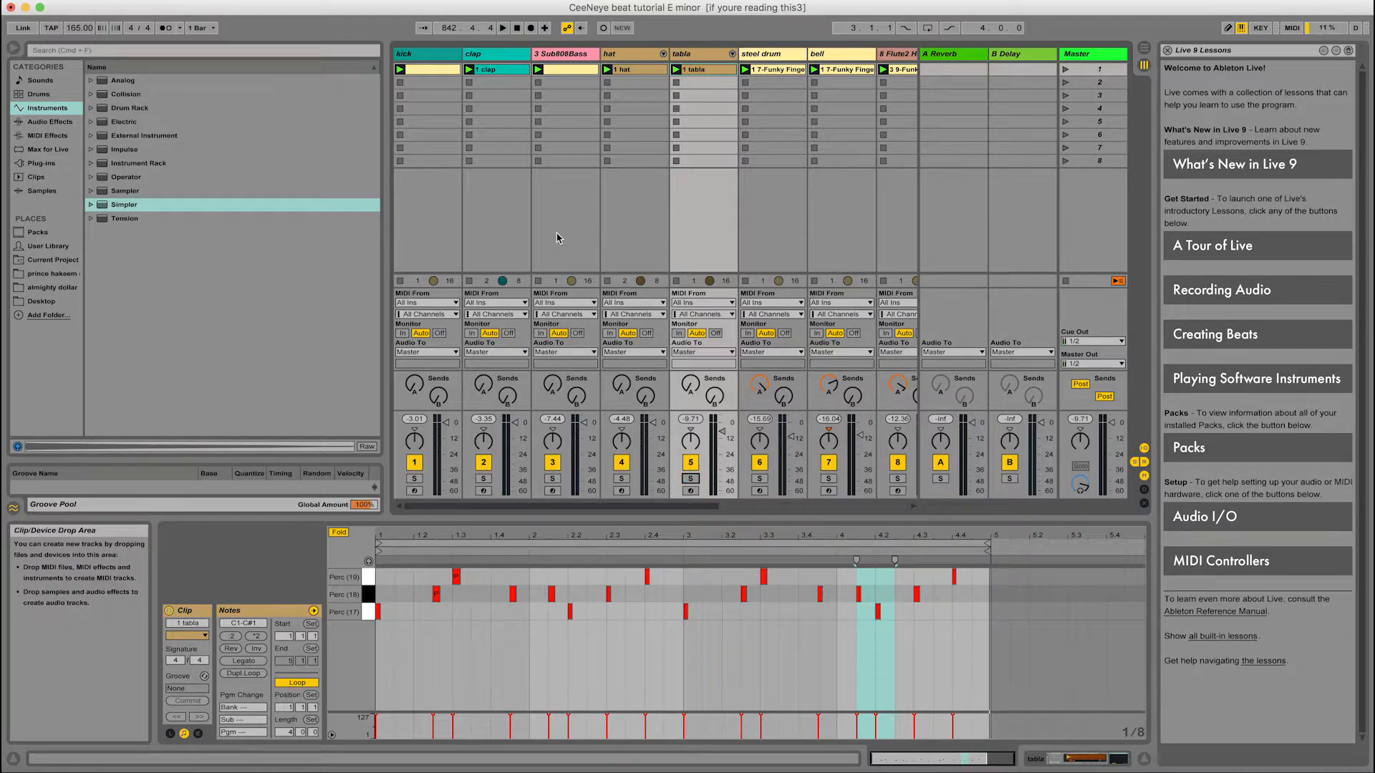
Step: Play the full set with the steel drum, first bell and Flute2 tracks active
left_click(898, 462)
left_click(897, 462)
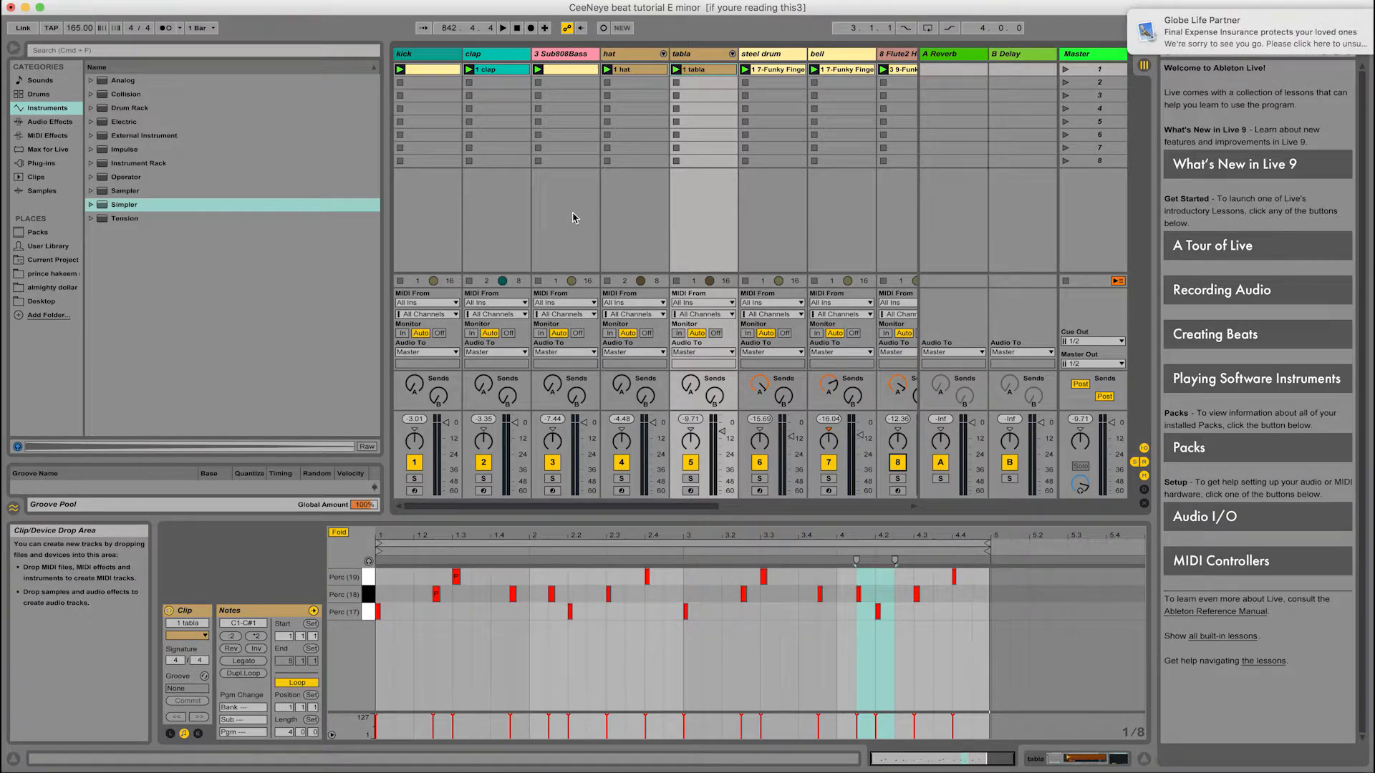
key("space")
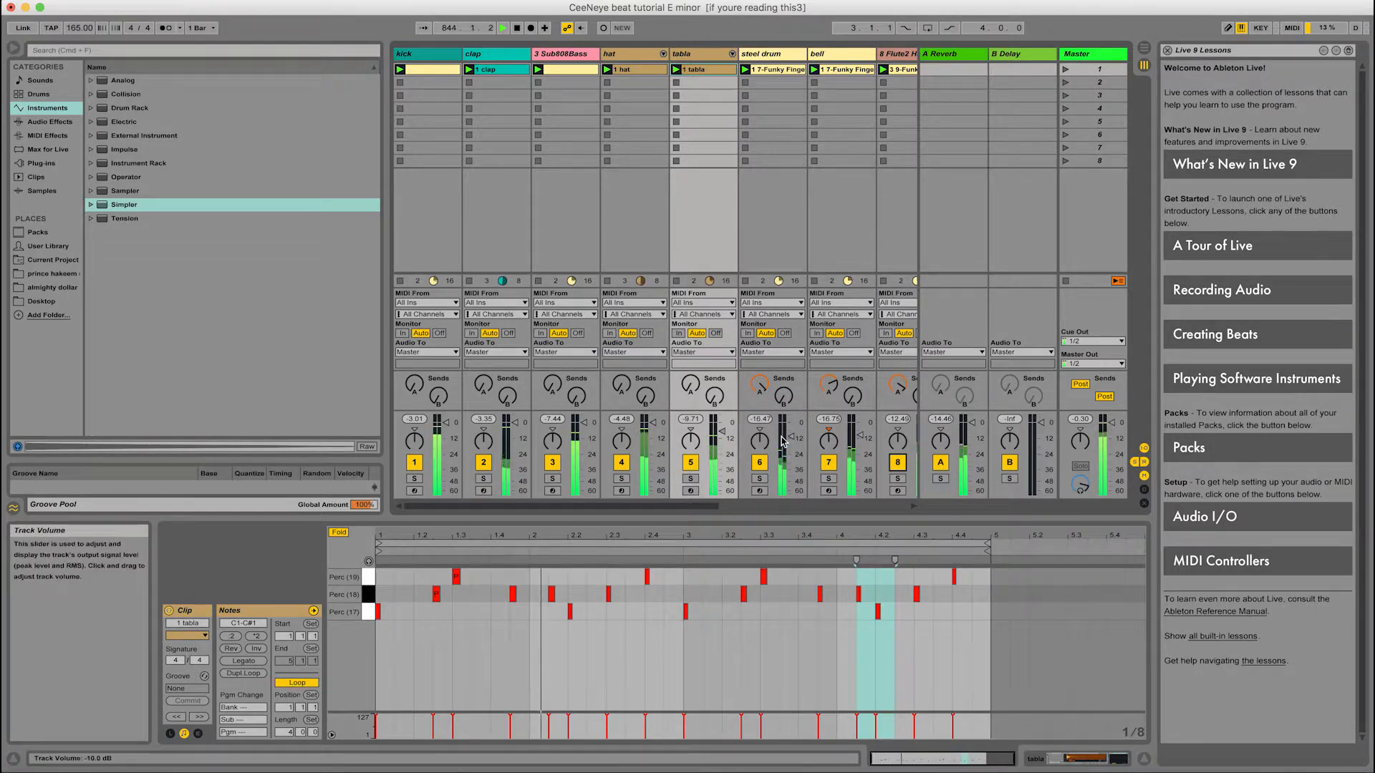
left_click_drag(852, 447, 852, 449)
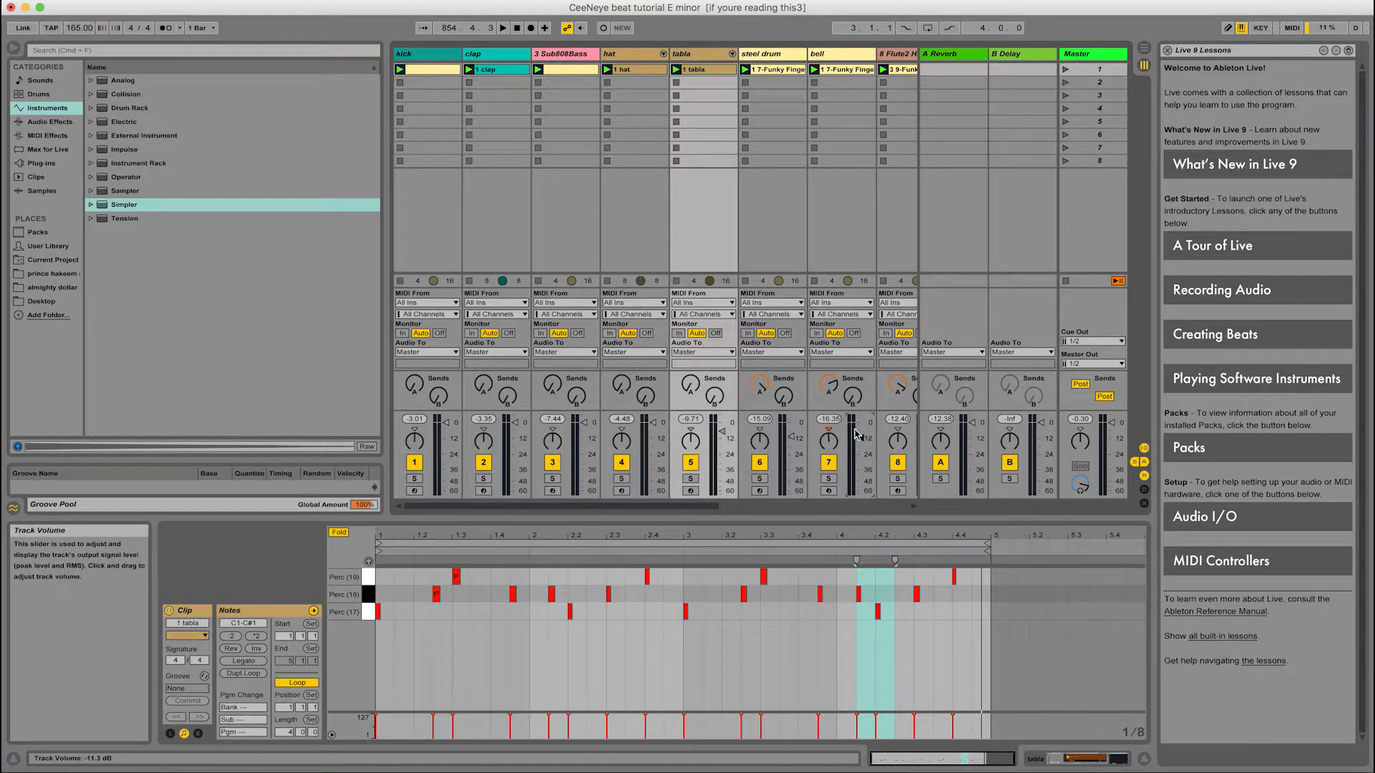
Step: Replace the steel drum, first bell and Flute2 tracks with the second bell, 808 and flute in playback, and launch the second bell's clip
left_click(760, 463)
left_click(829, 462)
scroll(788, 466, "right", 3)
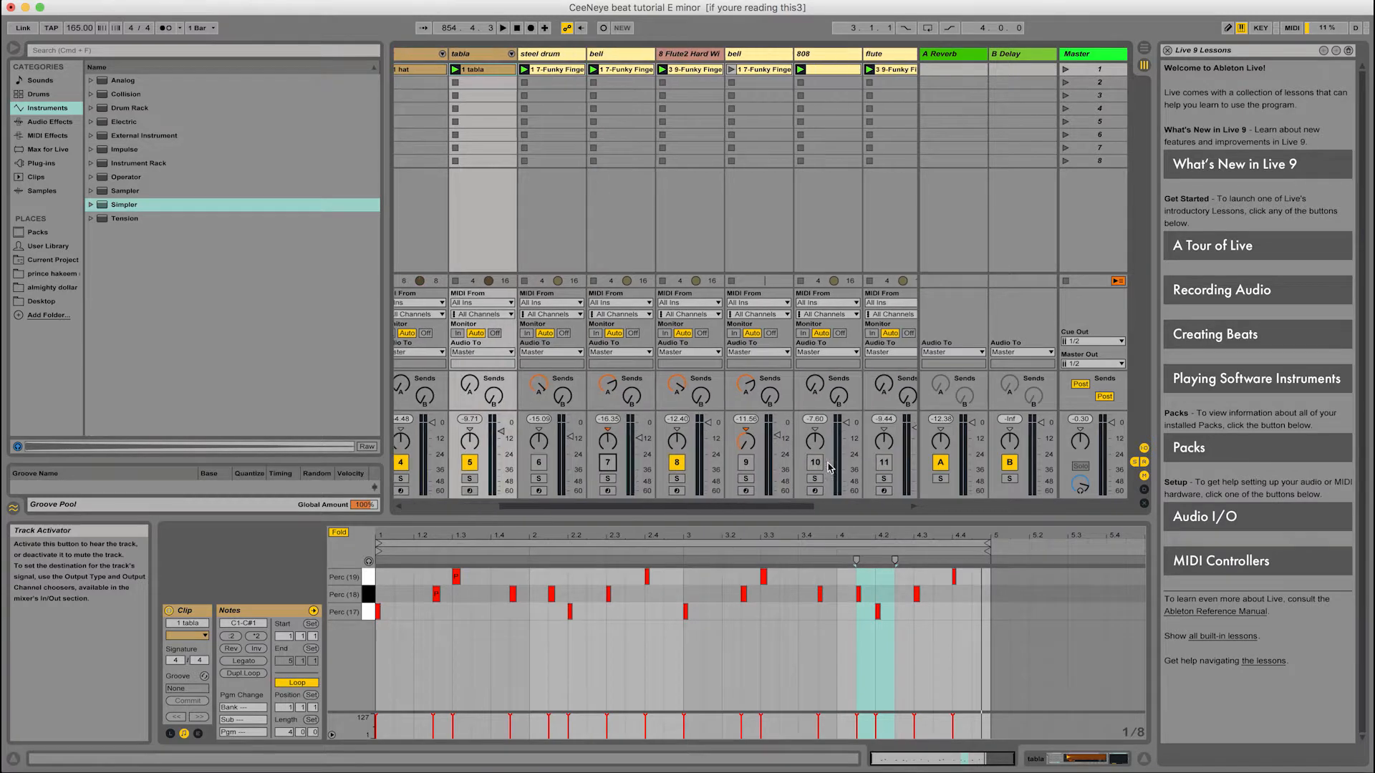
left_click(676, 463)
left_click(745, 462)
left_click(815, 463)
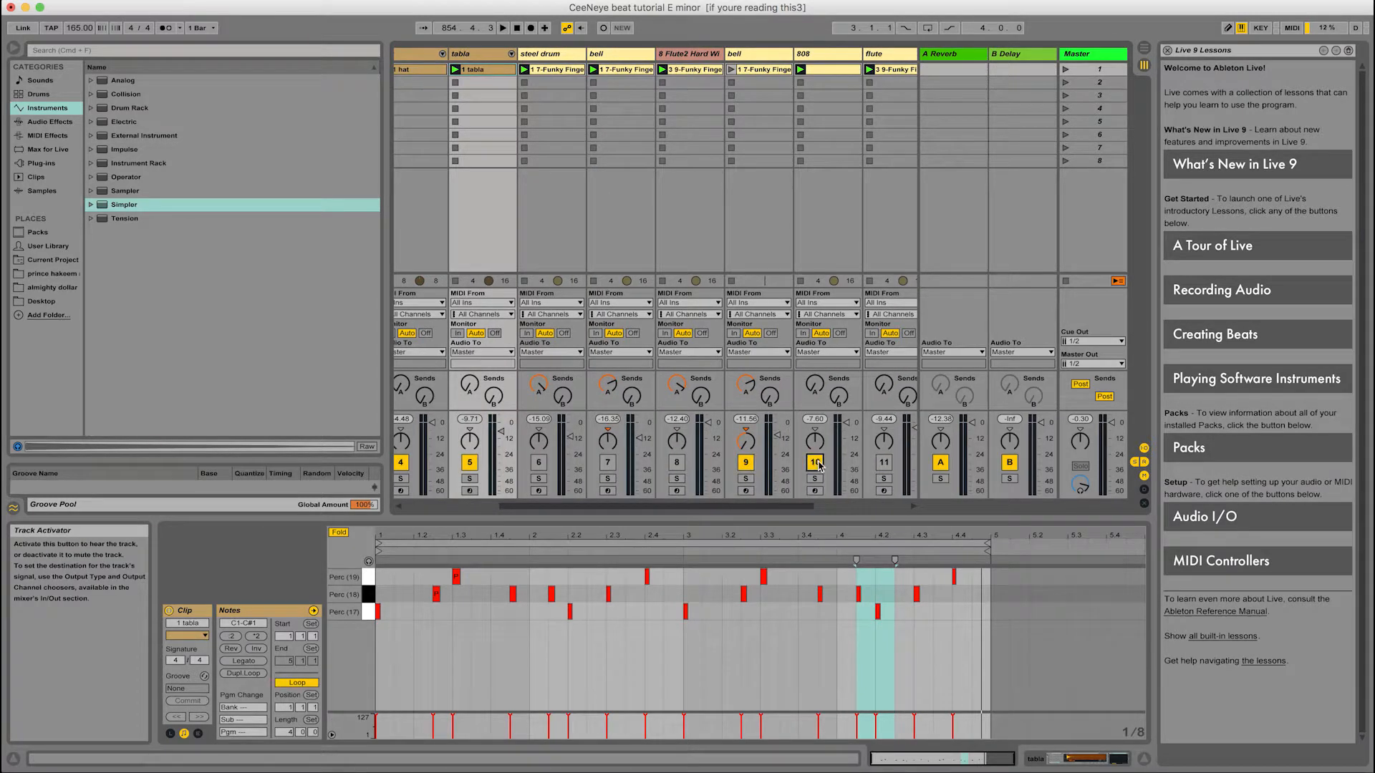
left_click(883, 463)
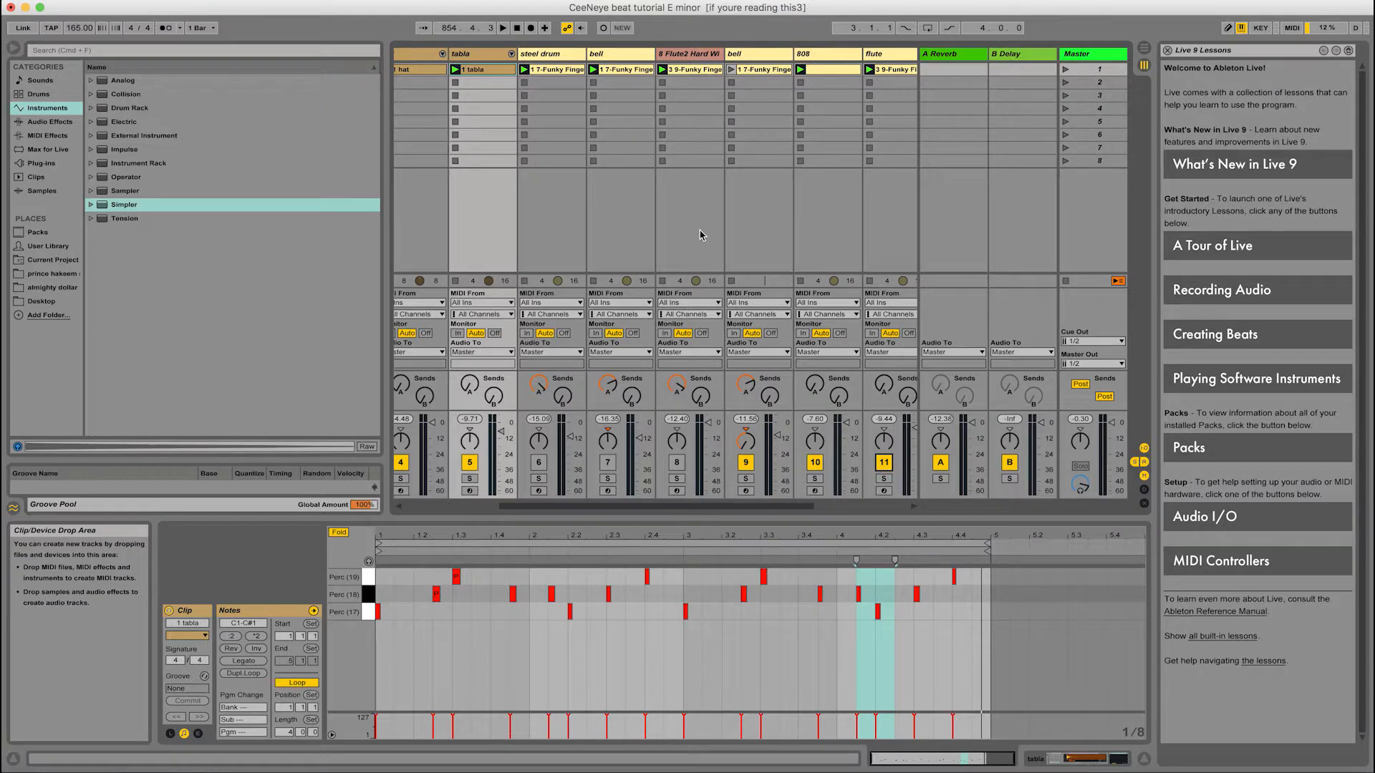
key("space")
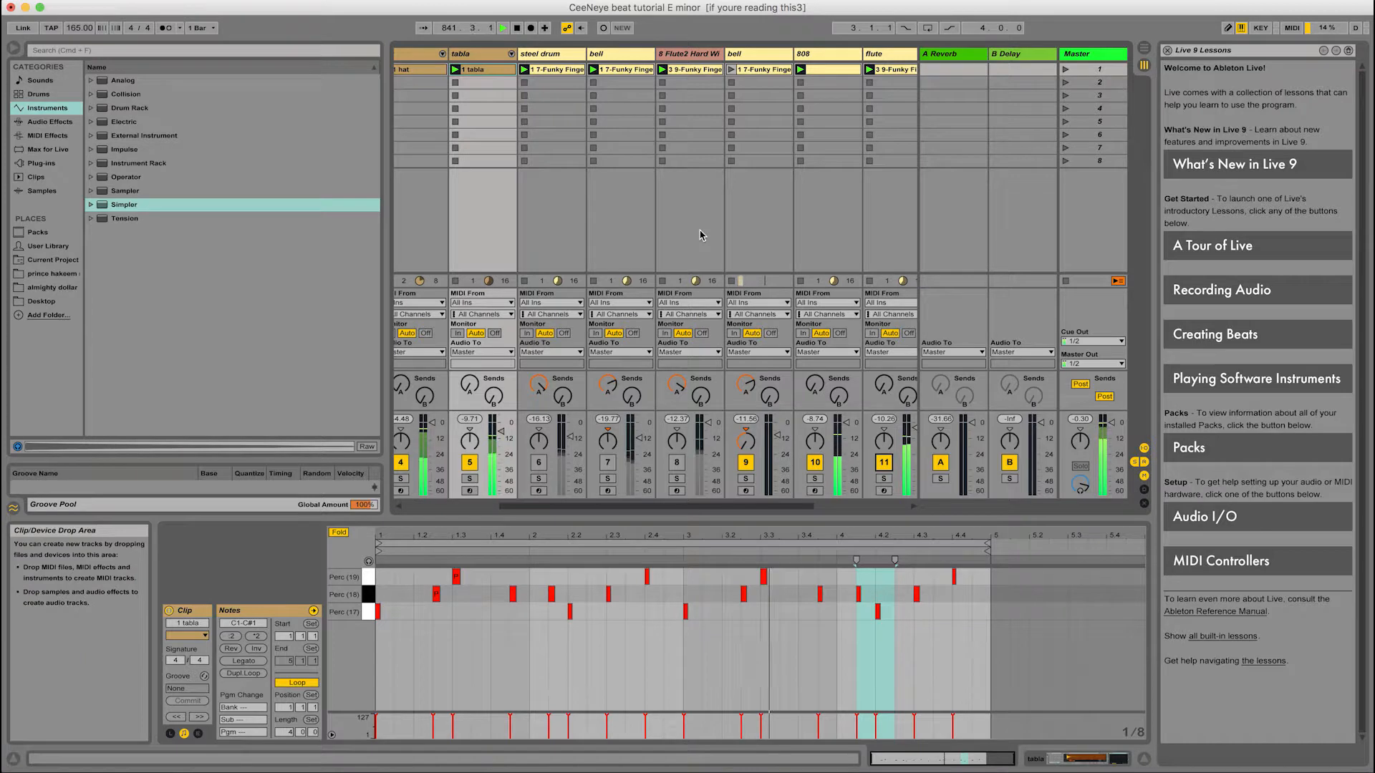
left_click(731, 70)
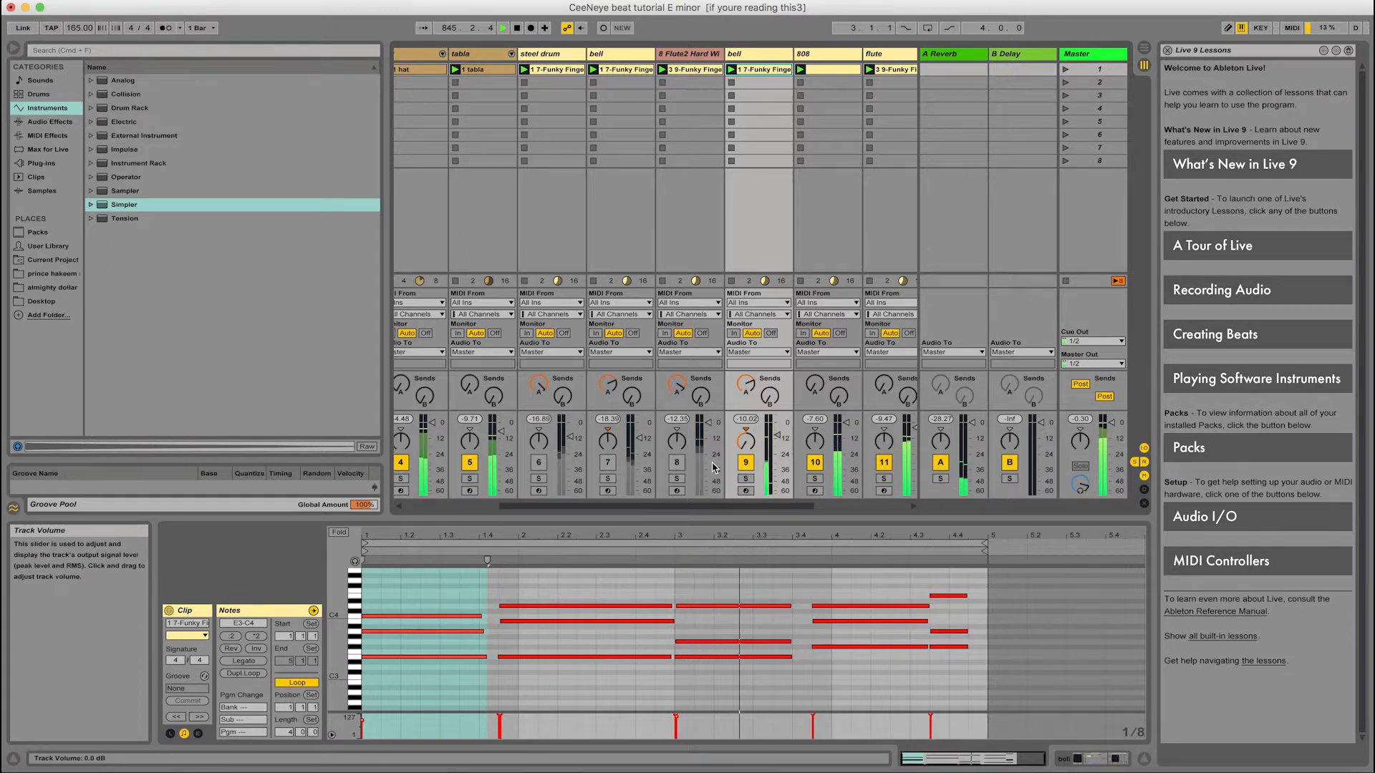
Step: Turn off the second bell, 808 and flute tracks, reactivate the steel drum, first bell and Flute2 tracks, and play the set
left_click(745, 463)
key("space")
left_click(815, 462)
left_click(884, 462)
left_click(539, 462)
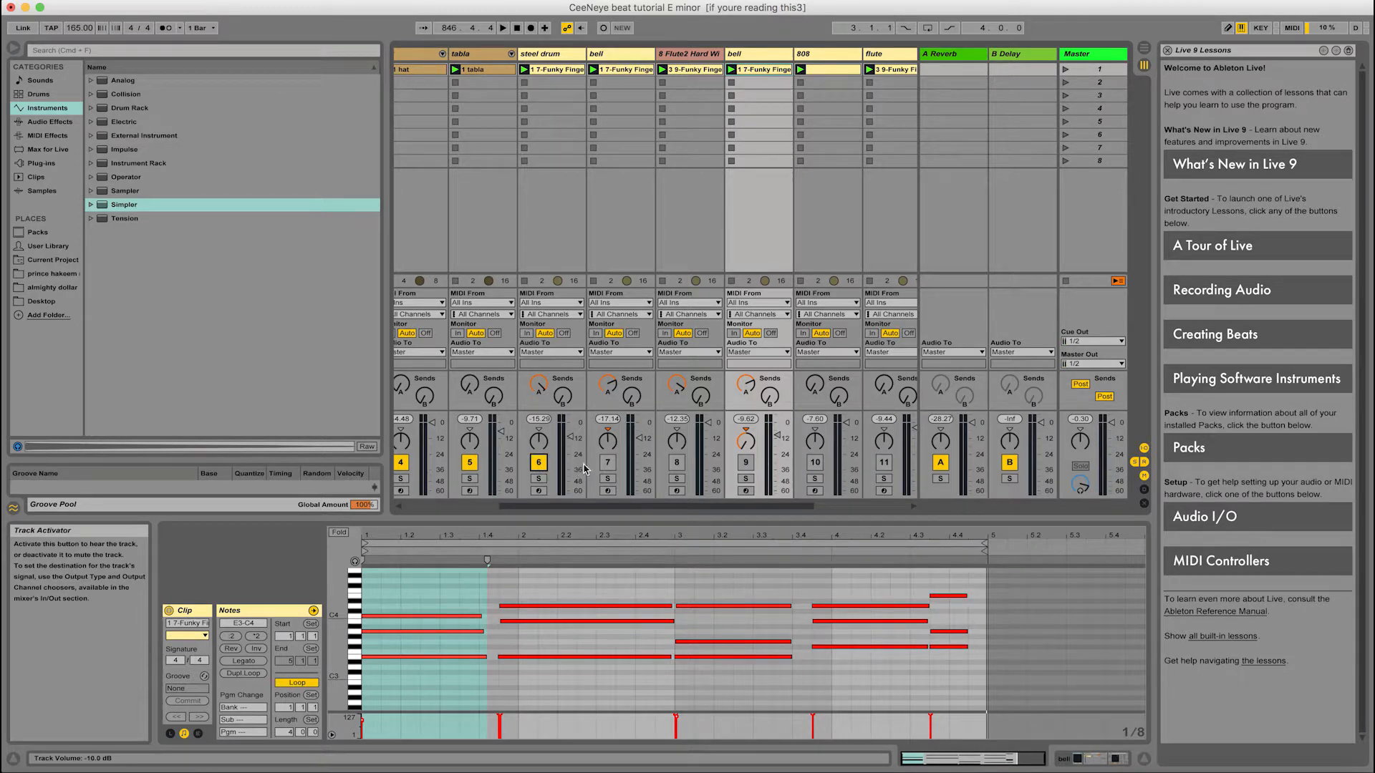
left_click(607, 462)
left_click(677, 462)
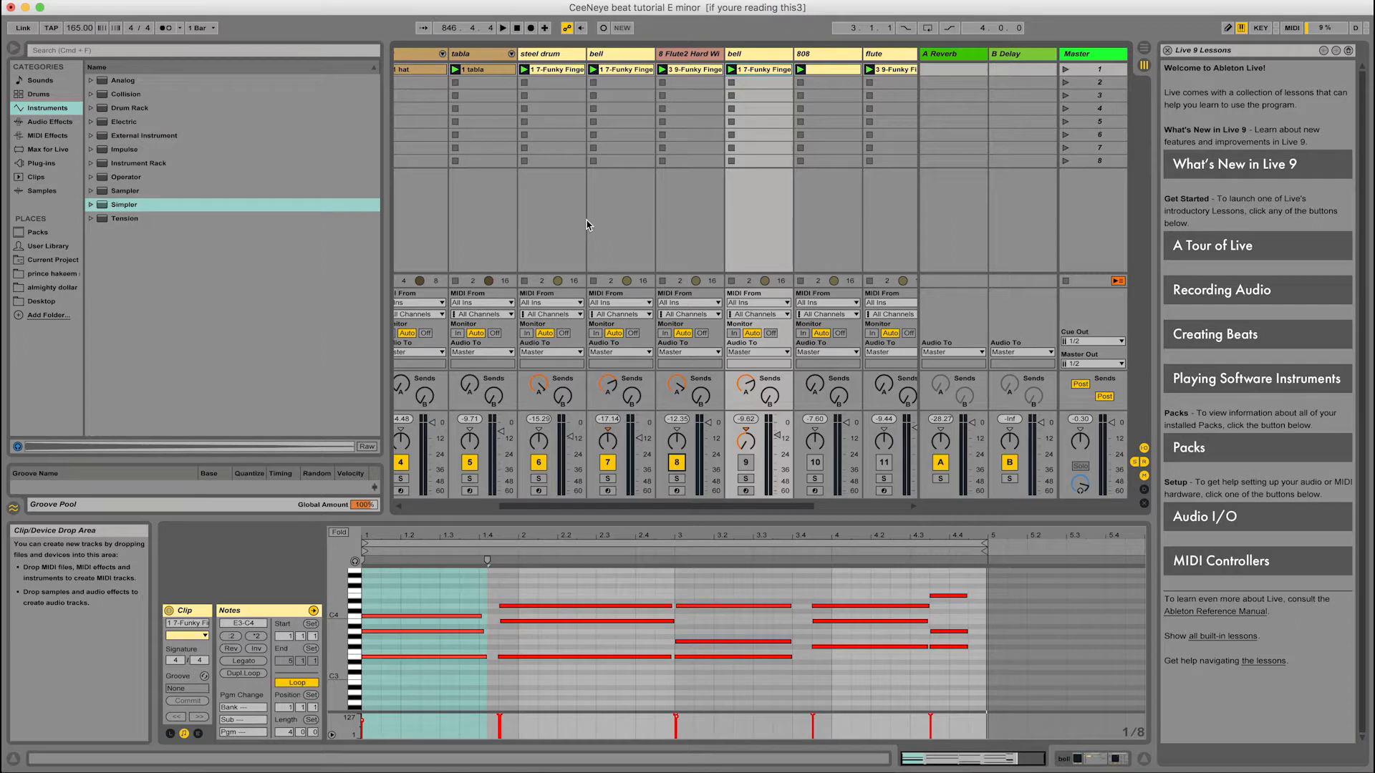
key("space")
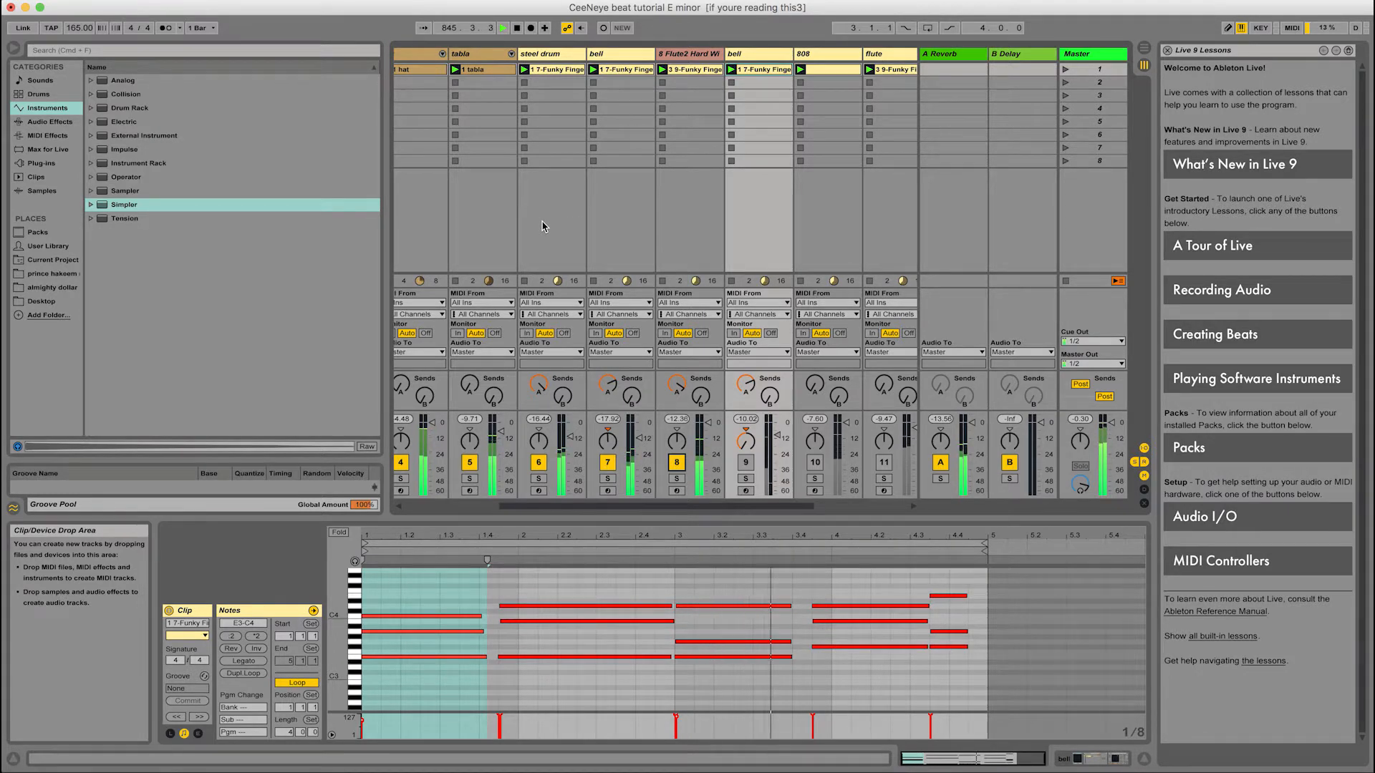
Step: Turn off the steel drum, first bell and Flute2 tracks
left_click(539, 463)
left_click(608, 462)
left_click(677, 462)
scroll(636, 465, "right", 3)
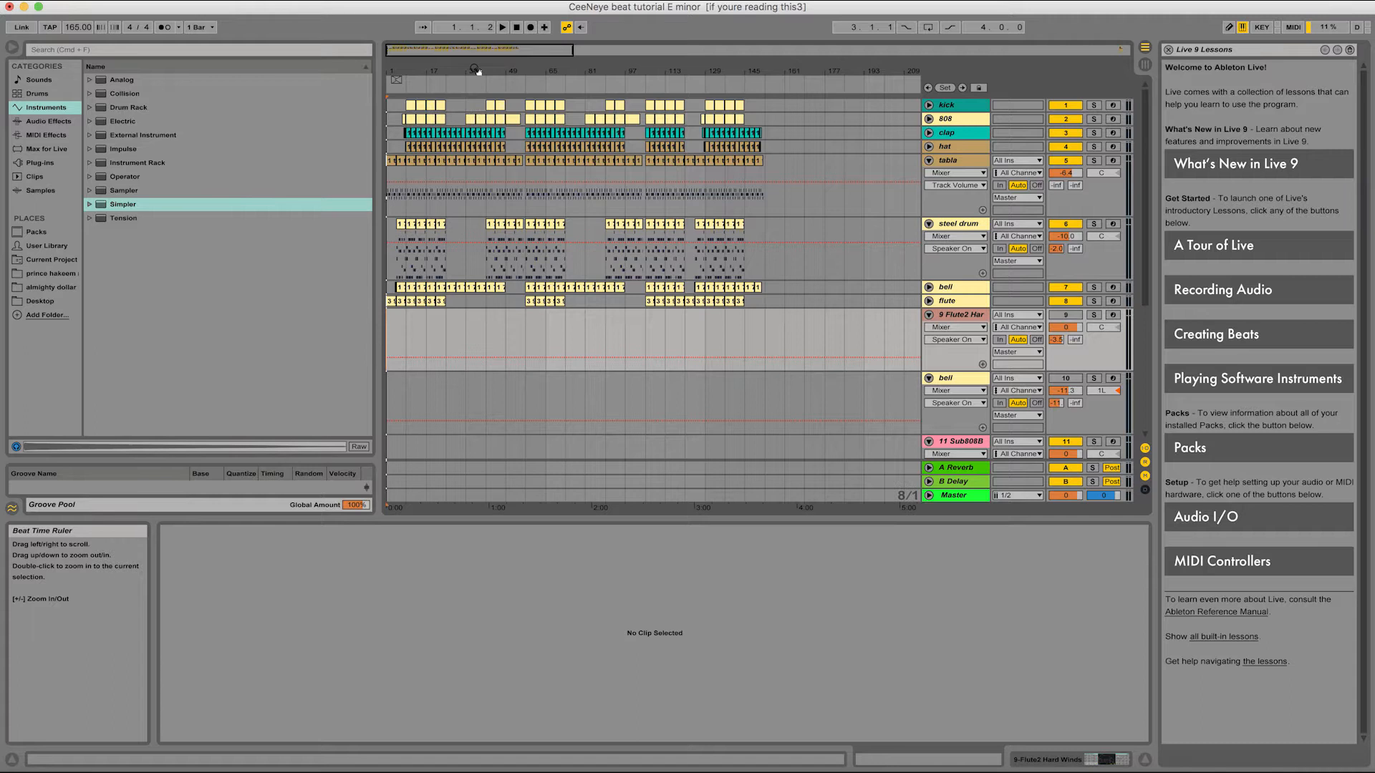
Step: Play the arrangement from the start through bar 73 and stop playback
key("space")
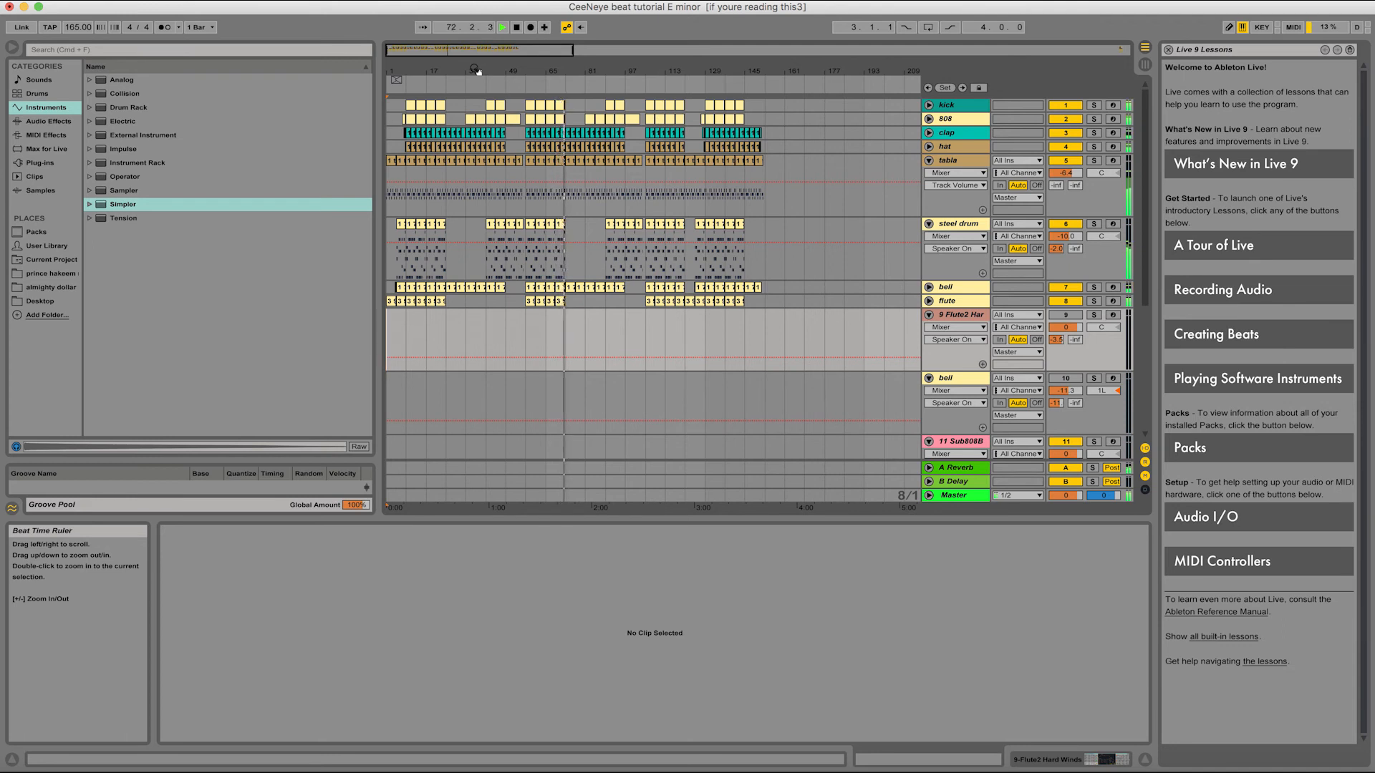
key("space")
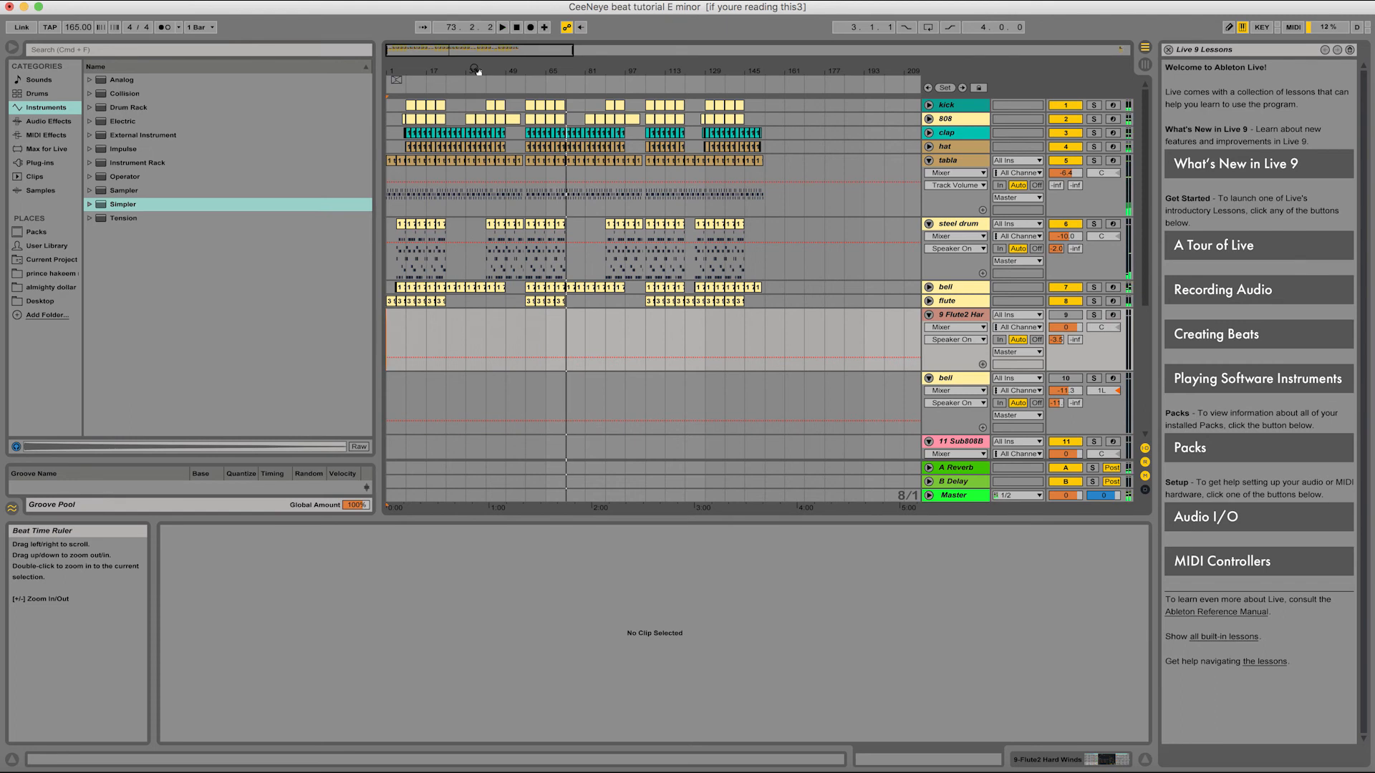